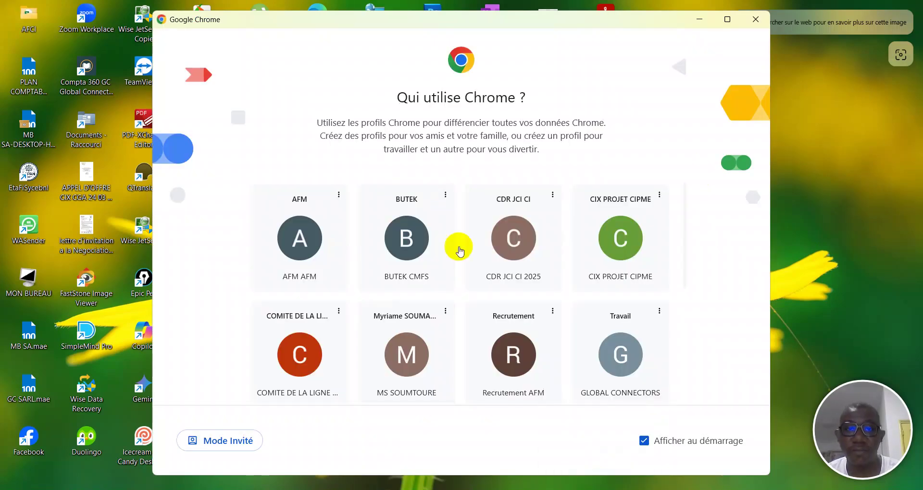
# Step: Open a browser profile in a maximized window and search Google for "compta 360 gc"
pyautogui.scroll(-5, 459, 250)
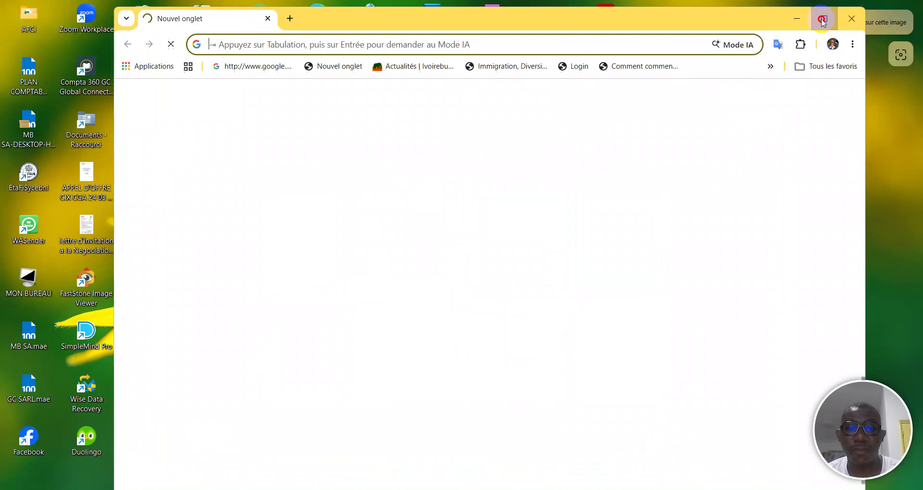
pyautogui.click(823, 20)
pyautogui.click(340, 36)
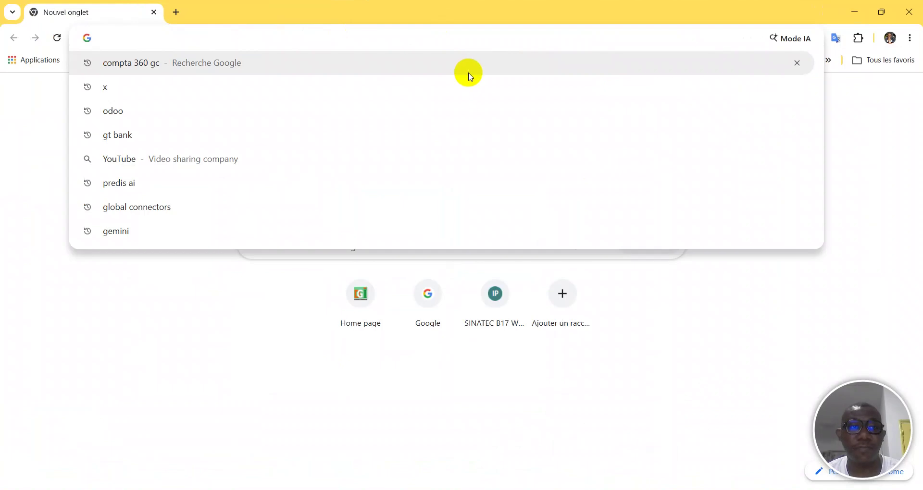
pyautogui.click(304, 65)
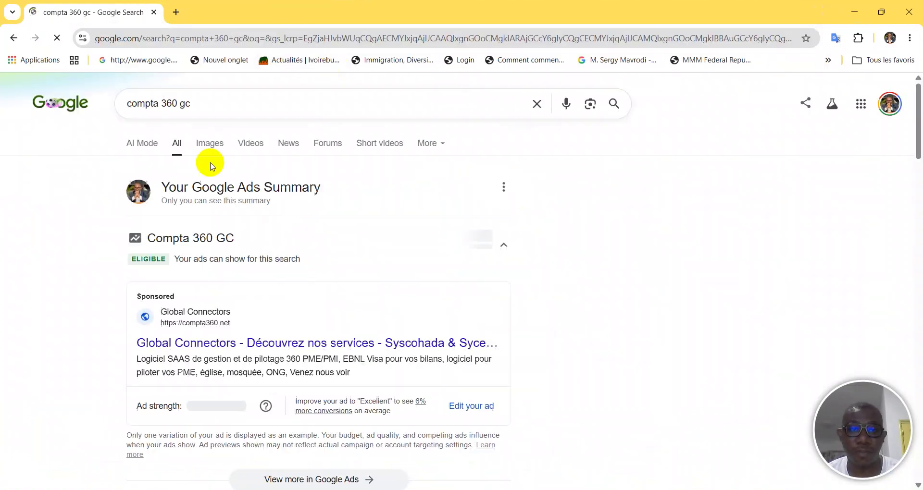
# Step: Open the sponsored result "Compta 360 GC, l'ERP OHADA" from compta360.net
pyautogui.scroll(-5, 185, 311)
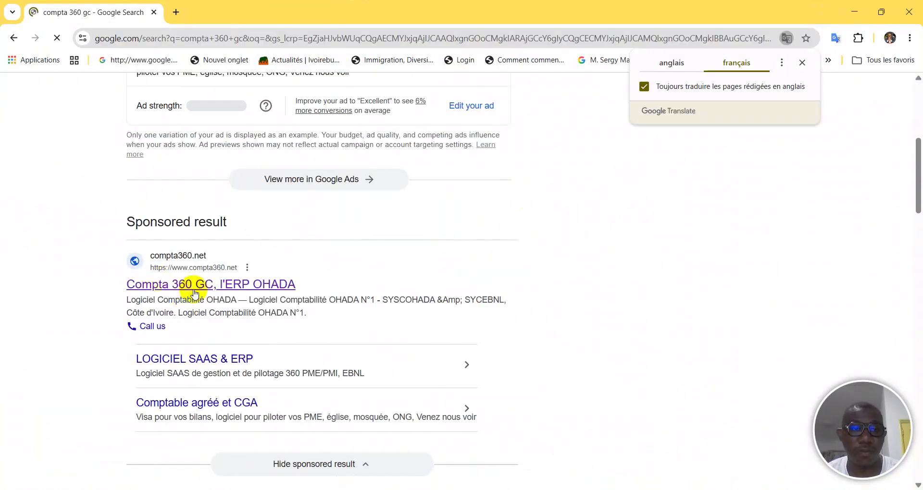
pyautogui.click(173, 285)
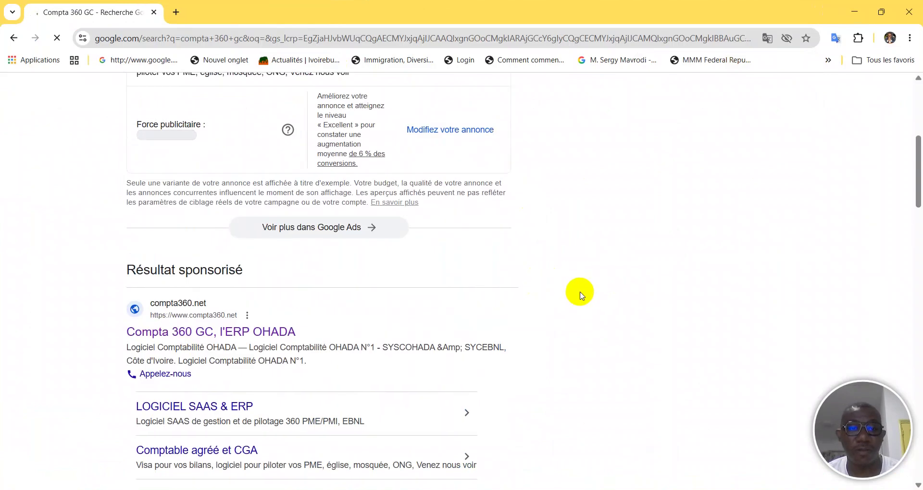
pyautogui.scroll(-1, 476, 309)
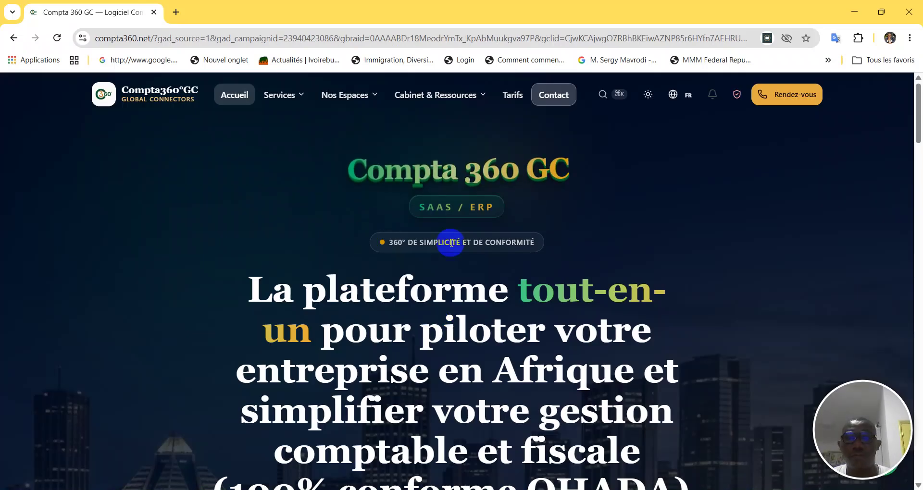
# Step: From the home page's Espace Associations, enter Espace Culte 360° for churches and mosques and continue past its welcome screen
pyautogui.scroll(-2, 625, 264)
pyautogui.scroll(2, 683, 262)
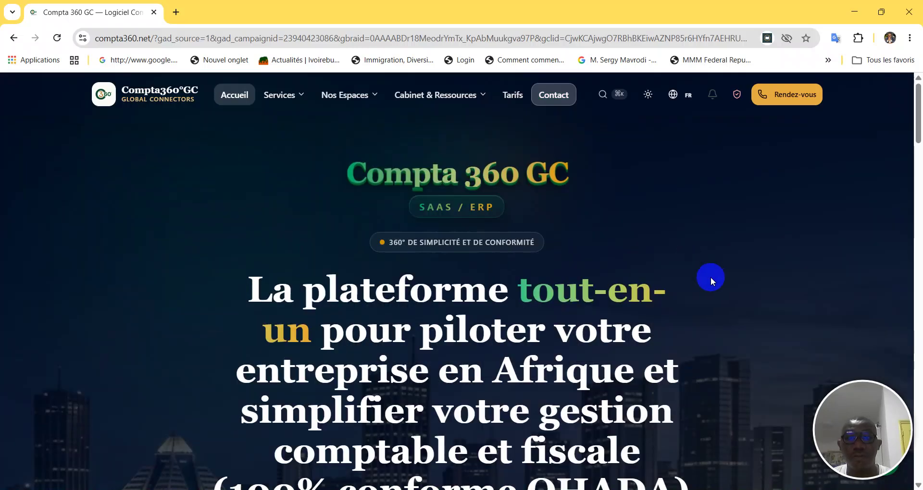
pyautogui.scroll(-2, 664, 269)
pyautogui.scroll(-3, 649, 266)
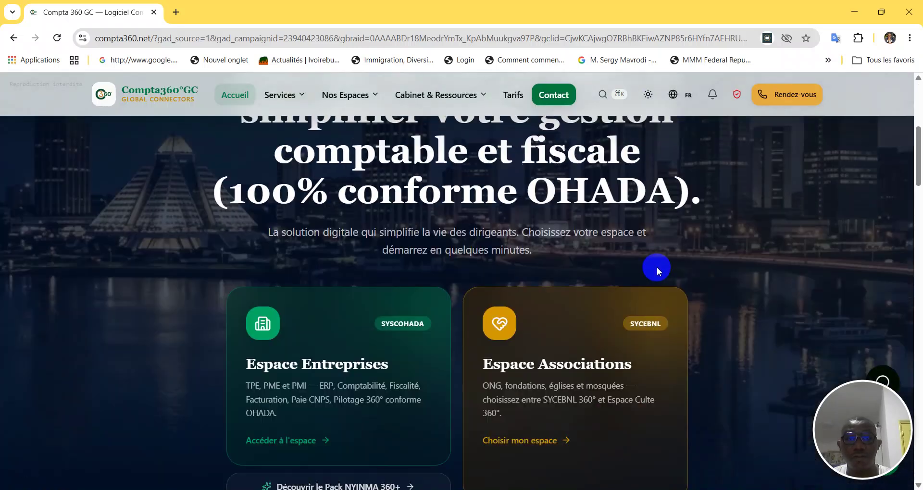
pyautogui.scroll(-1, 695, 270)
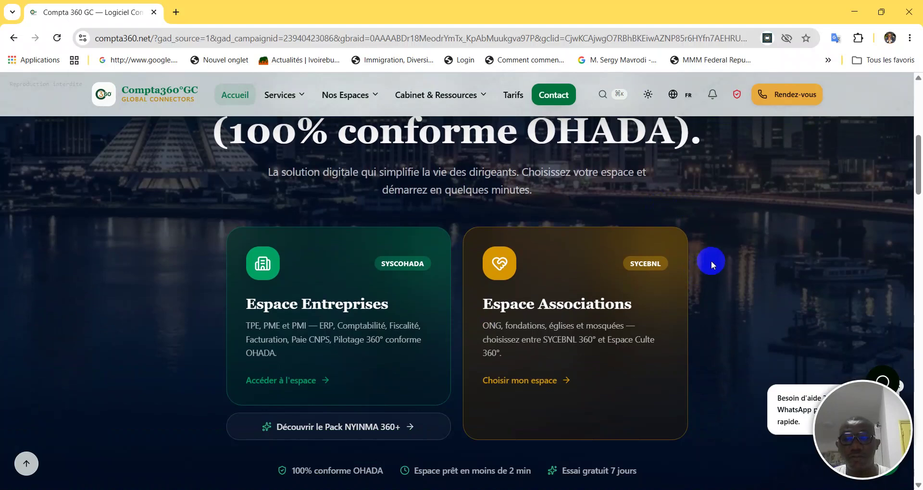
pyautogui.scroll(-1, 731, 283)
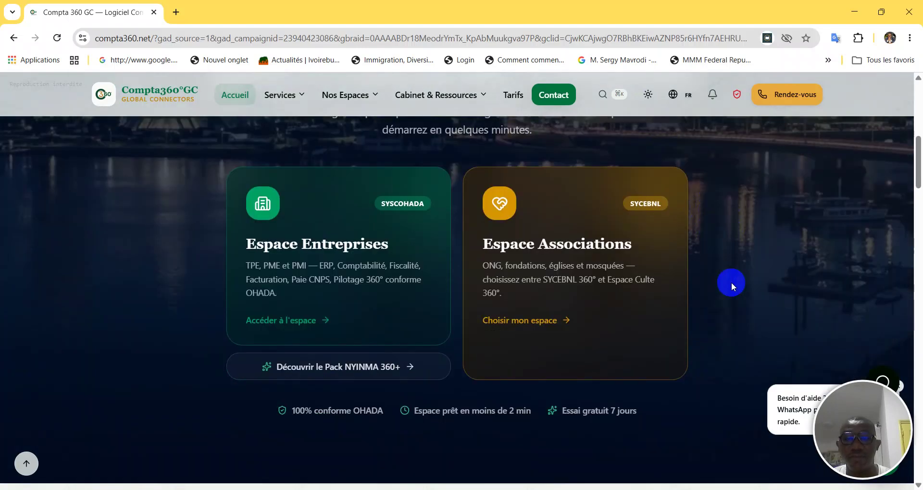
pyautogui.click(671, 289)
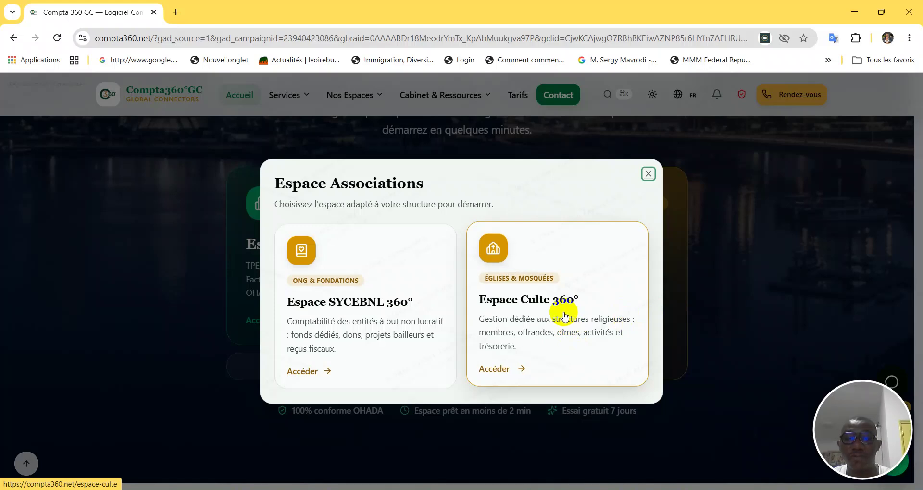
pyautogui.click(541, 333)
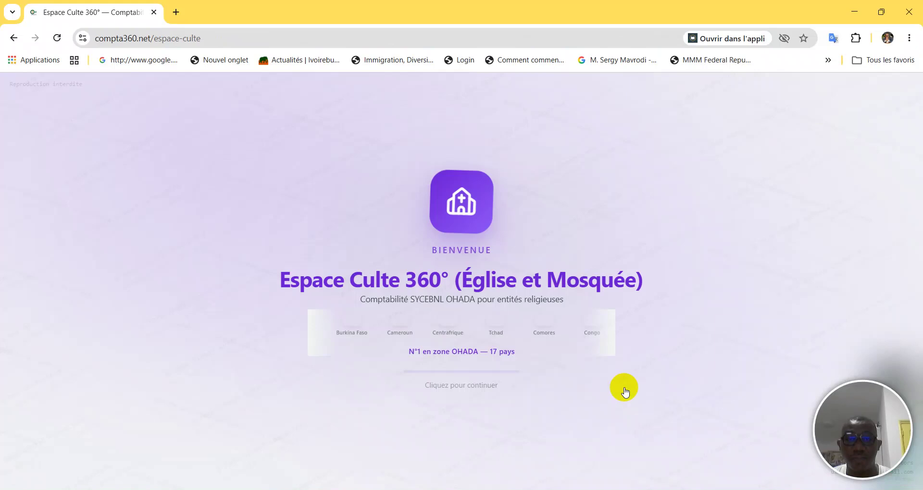
pyautogui.click(625, 391)
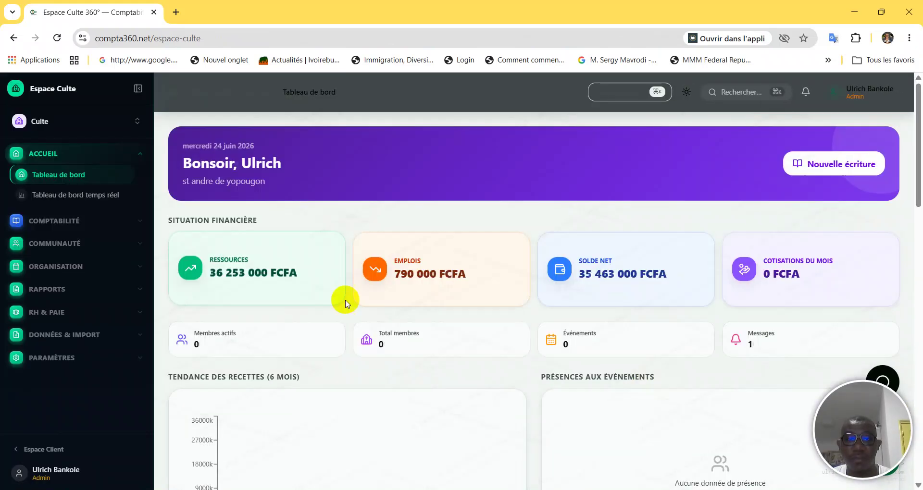
# Step: Examine the Espace Culte dashboard, from the financial situation cards and charts down to the accounting modules and team section
pyautogui.scroll(-5, 457, 235)
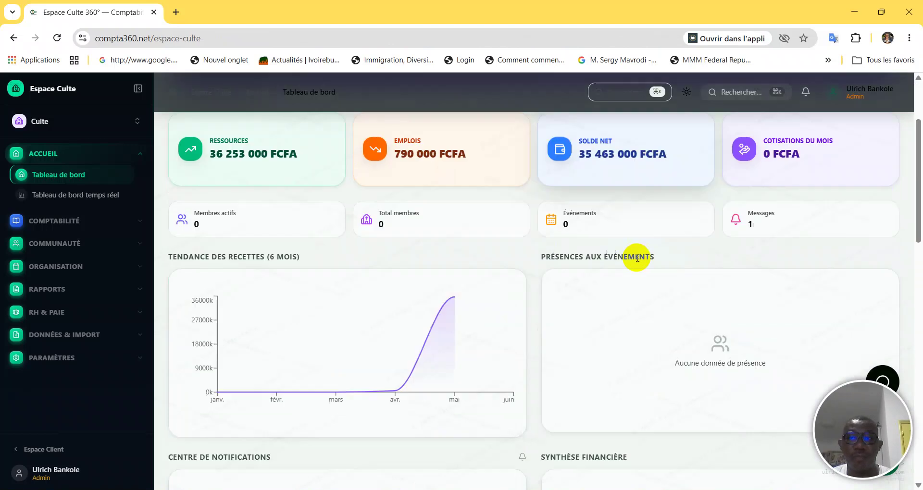
pyautogui.scroll(5, 542, 261)
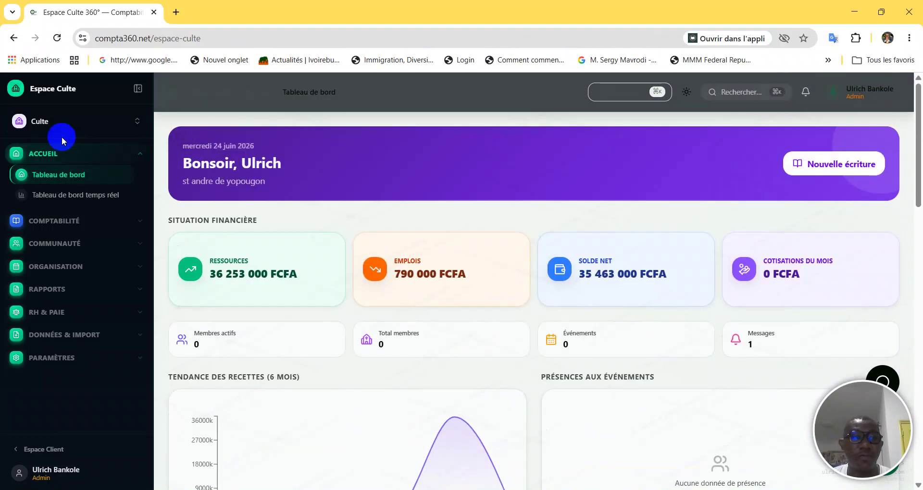
pyautogui.scroll(-8, 514, 258)
pyautogui.scroll(8, 651, 324)
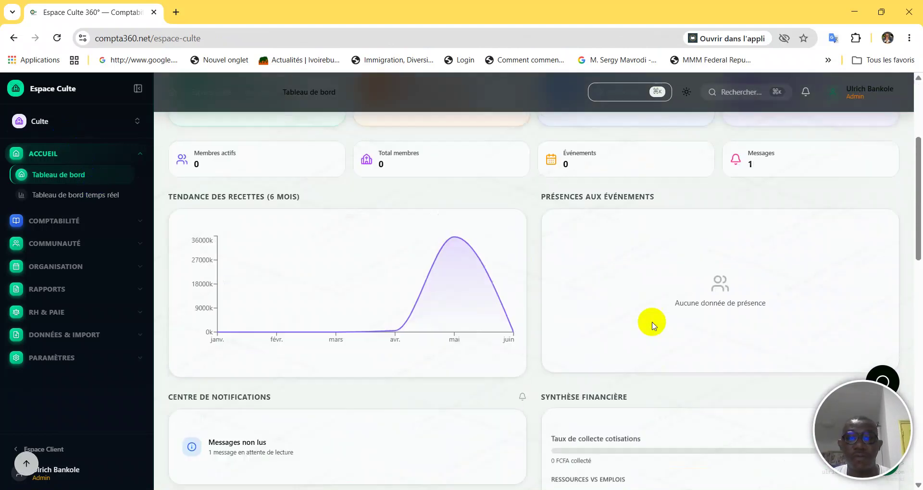
pyautogui.scroll(-4, 654, 328)
pyautogui.scroll(4, 654, 328)
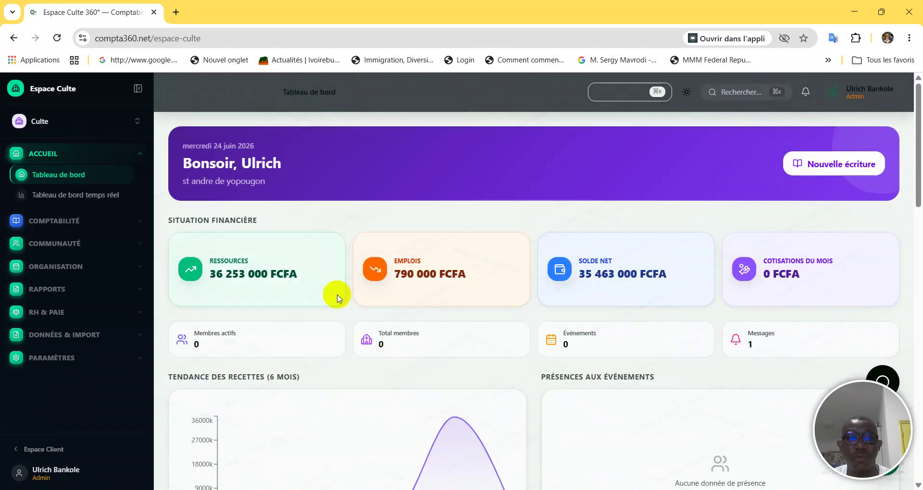
pyautogui.scroll(-2, 447, 269)
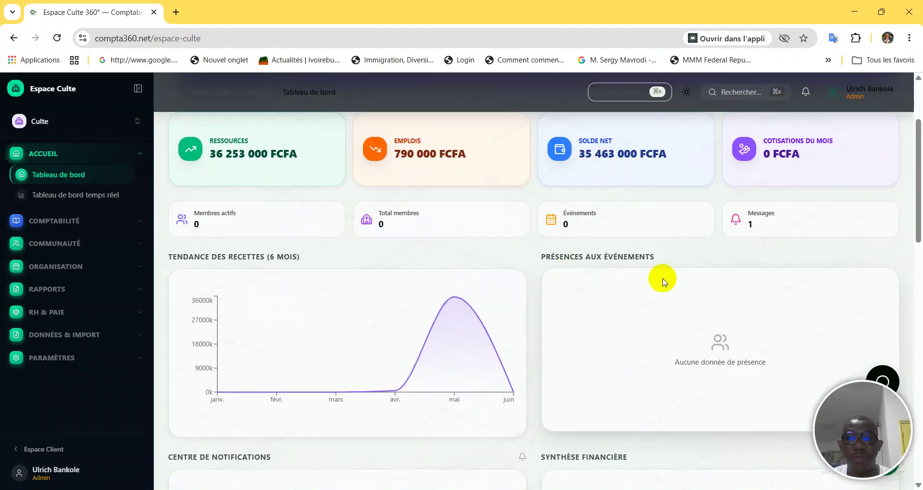
pyautogui.scroll(-4, 540, 280)
pyautogui.scroll(-10, 541, 280)
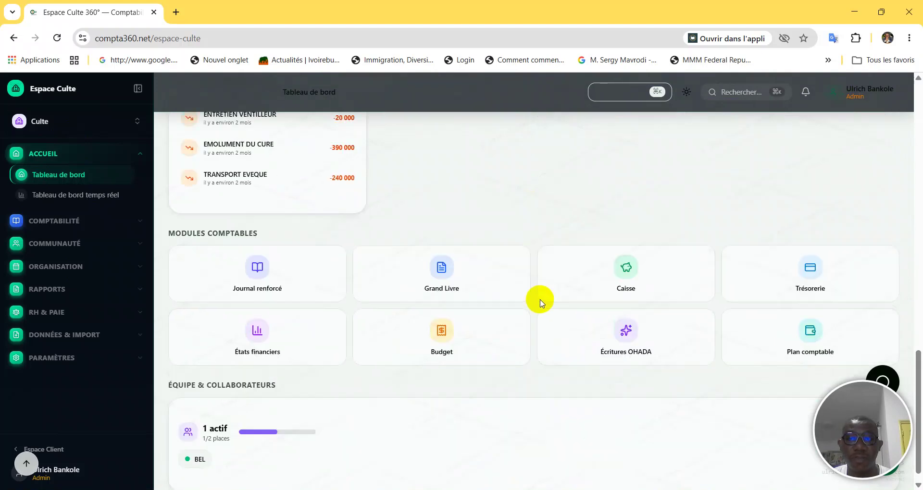
# Step: Open the Tableau de bord temps réel and review its monthly chart, budget, recent entries and quick accesses
pyautogui.click(96, 184)
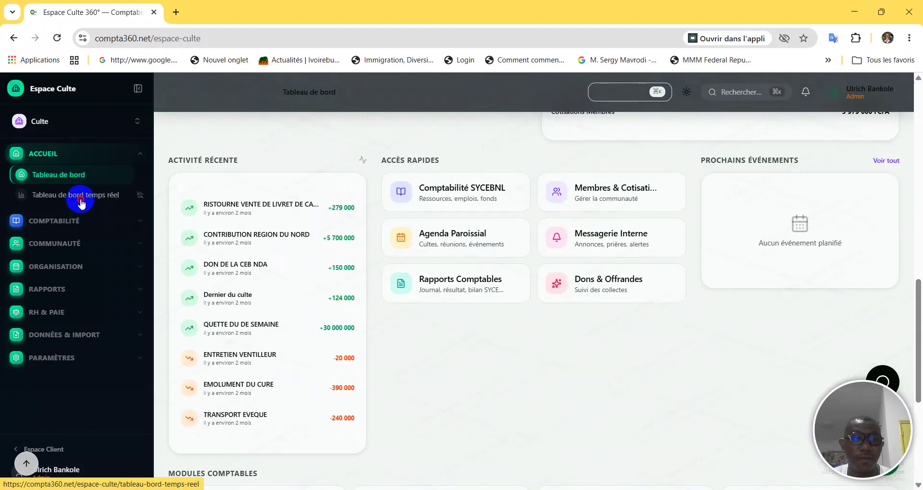
pyautogui.click(79, 195)
pyautogui.scroll(-10, 715, 309)
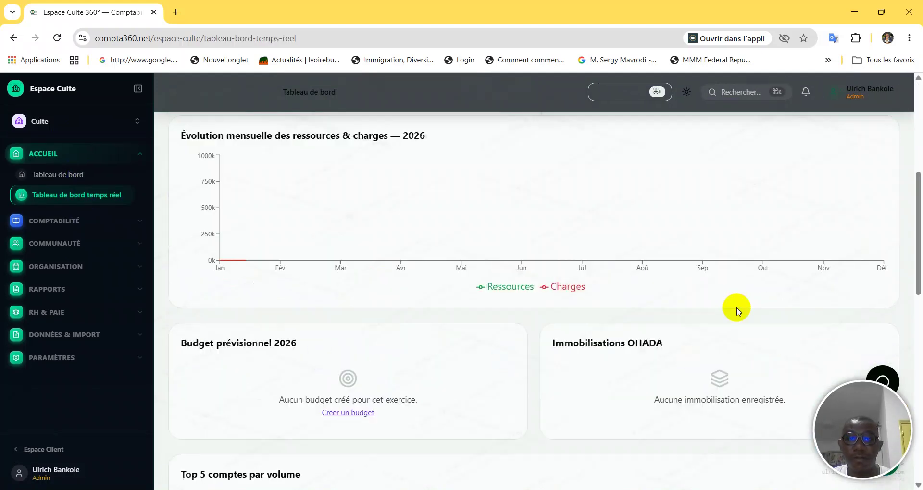
pyautogui.scroll(7, 659, 340)
pyautogui.scroll(-9, 542, 264)
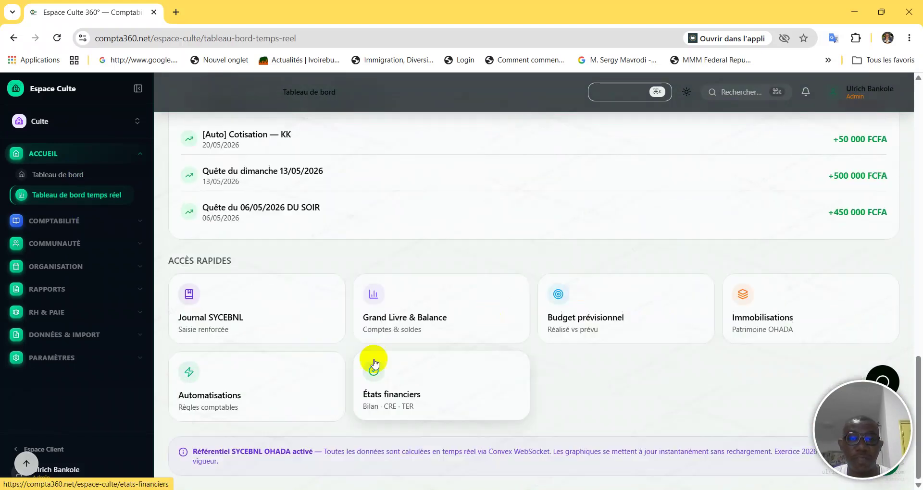
# Step: Open Journal SYCEBNL from the real-time dashboard's quick accesses and look over the page
pyautogui.click(237, 319)
pyautogui.scroll(-4, 560, 346)
pyautogui.scroll(4, 317, 322)
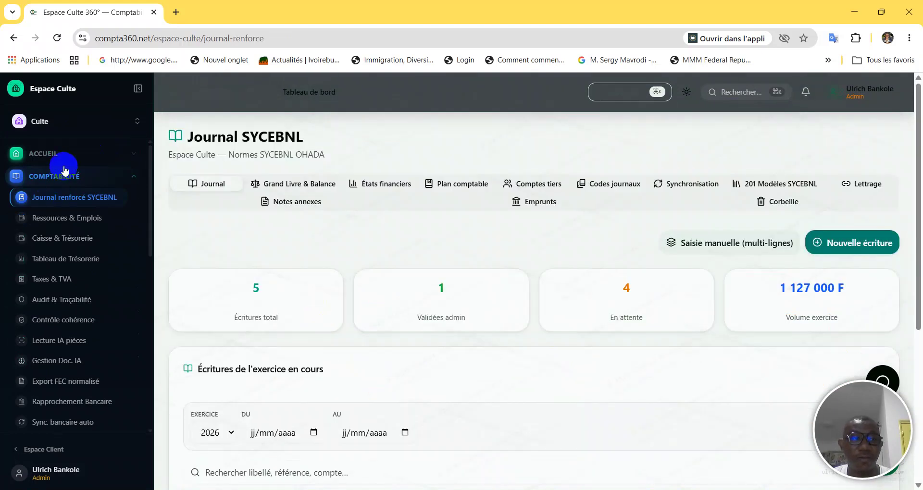
# Step: Return to the main Tableau de bord, and open Journal renforcé SYCEBNL from the Comptabilité section
pyautogui.click(59, 153)
pyautogui.click(60, 177)
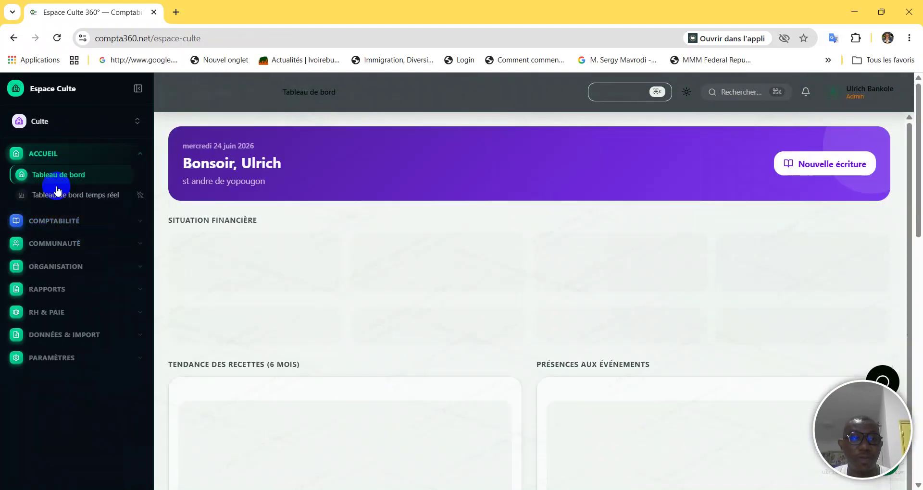
pyautogui.click(60, 222)
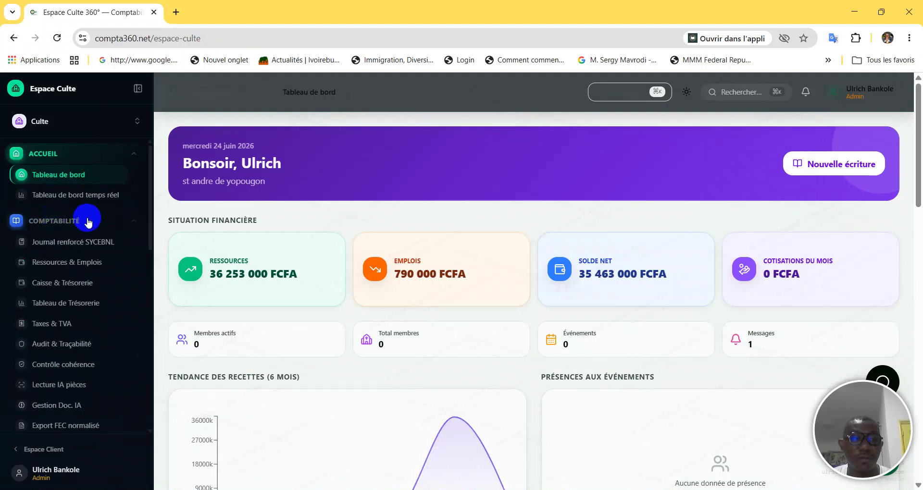
pyautogui.click(91, 251)
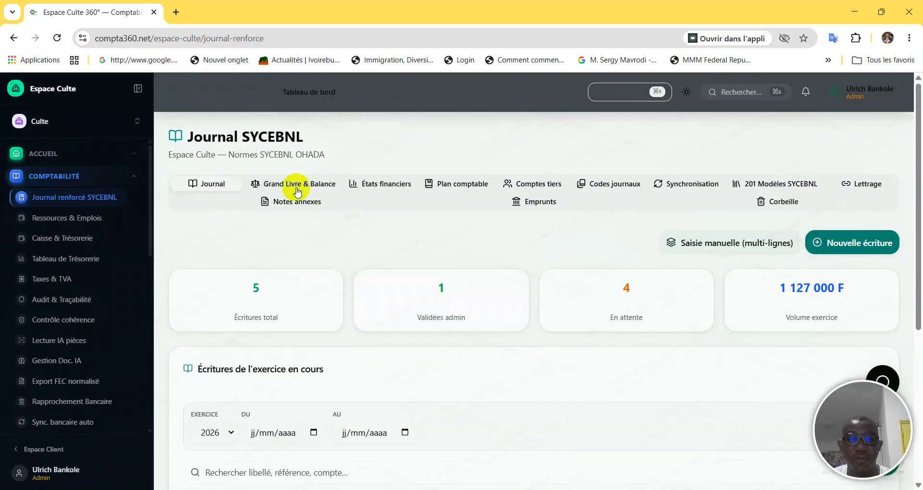
# Step: Examine the Journal SYCEBNL page, including its summary cards, filters and the list of entries for the current fiscal year
pyautogui.scroll(-1, 438, 288)
pyautogui.scroll(-3, 480, 298)
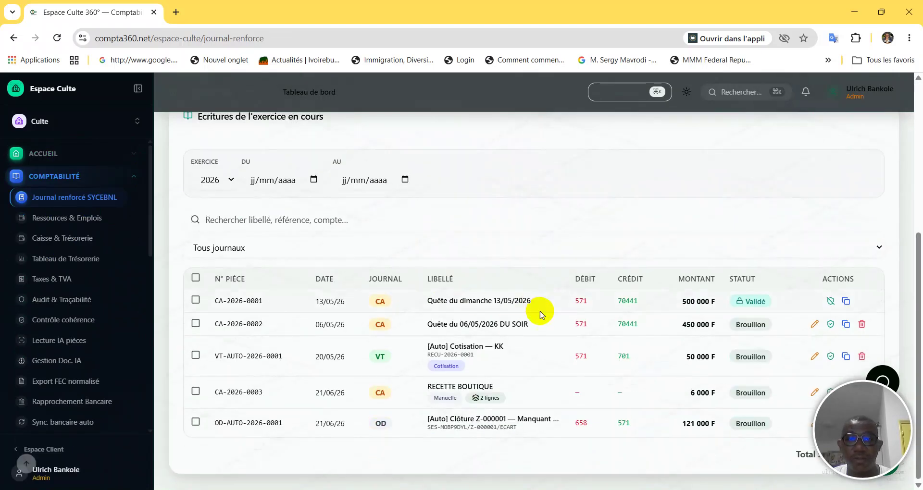
pyautogui.scroll(4, 553, 309)
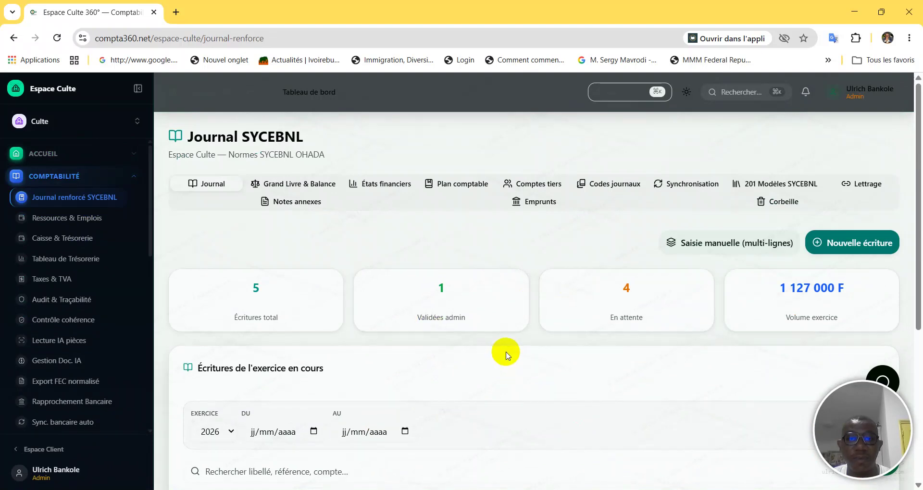
pyautogui.scroll(-2, 385, 234)
pyautogui.scroll(-2, 481, 313)
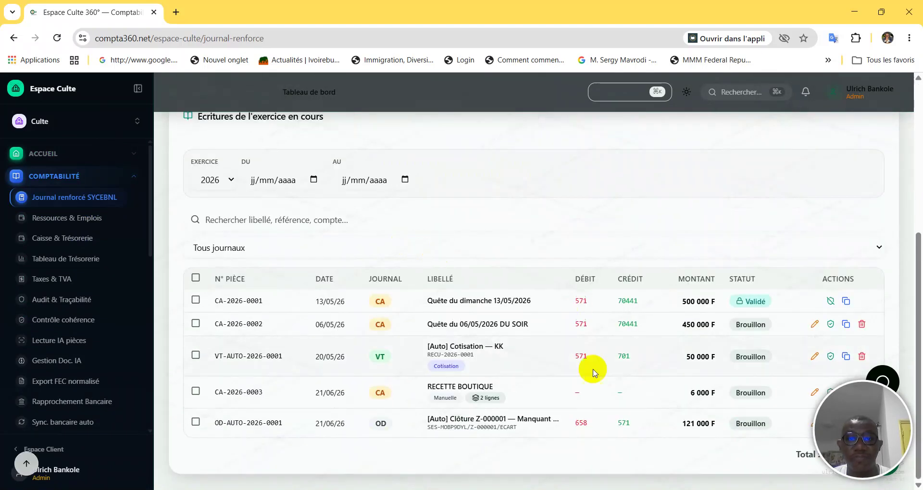
pyautogui.scroll(4, 452, 366)
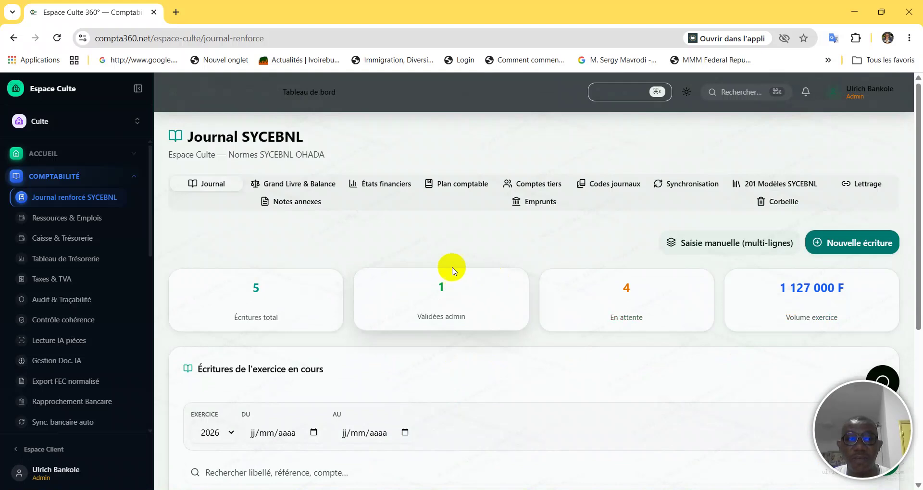
pyautogui.scroll(-4, 385, 264)
pyautogui.scroll(4, 336, 255)
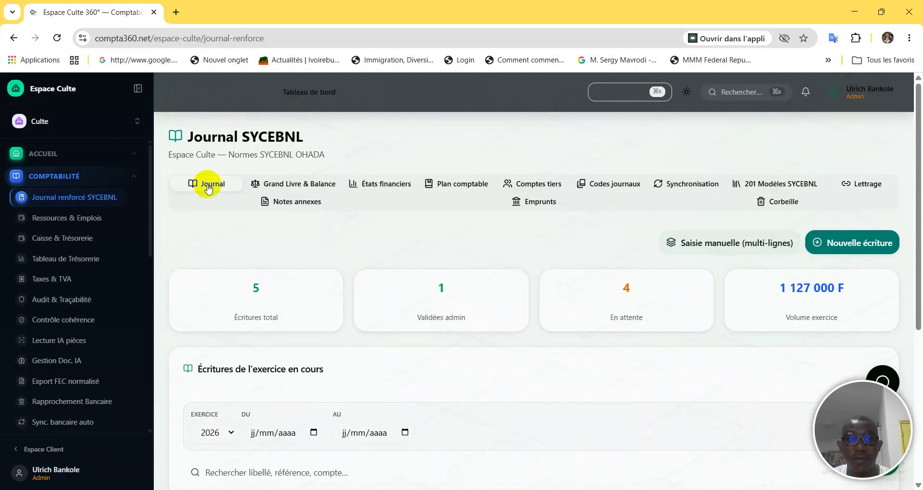
pyautogui.scroll(-4, 264, 298)
pyautogui.scroll(4, 384, 303)
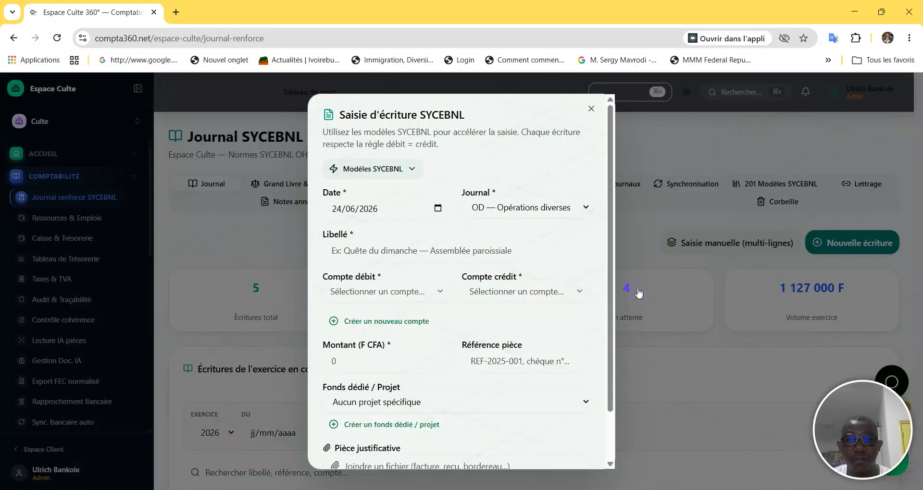
# Step: In the new SYCEBNL entry form, expand Modèles SYCEBNL and look through the available entry templates
pyautogui.click(398, 173)
pyautogui.scroll(-2, 353, 236)
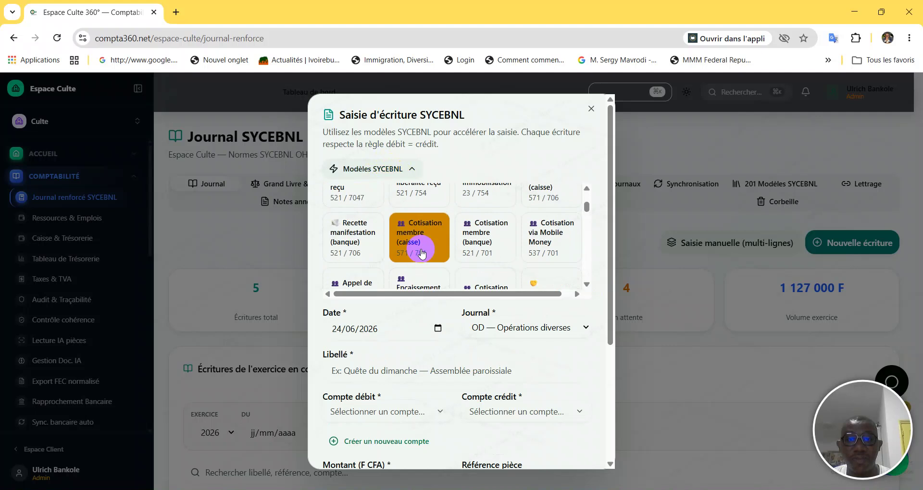
pyautogui.scroll(-6, 461, 250)
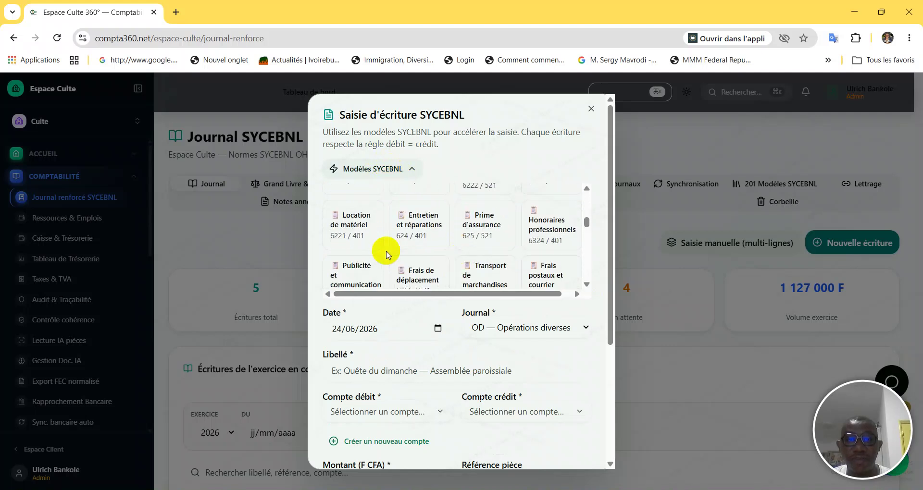
pyautogui.scroll(-5, 394, 256)
pyautogui.scroll(9, 470, 257)
pyautogui.scroll(5, 447, 248)
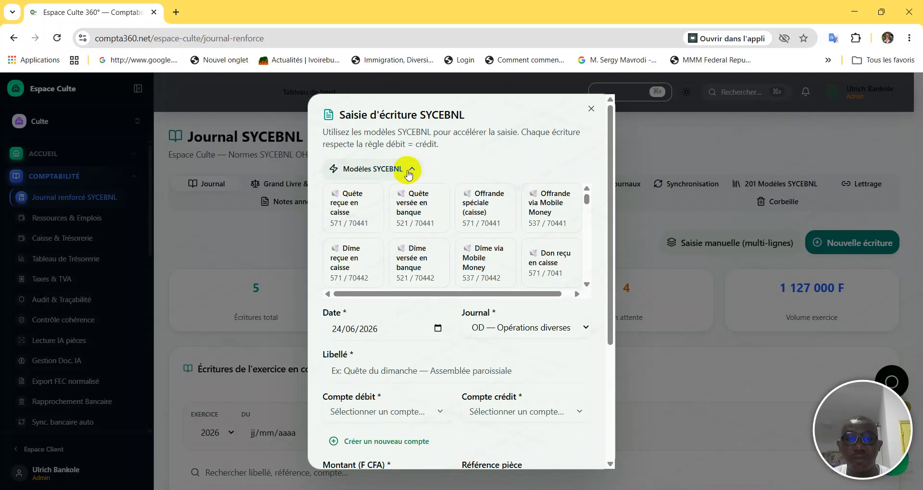
# Step: Browse the SYCEBNL templates and apply Quête reçue en caisse (571 / 70441) to the new entry
pyautogui.scroll(-10, 476, 258)
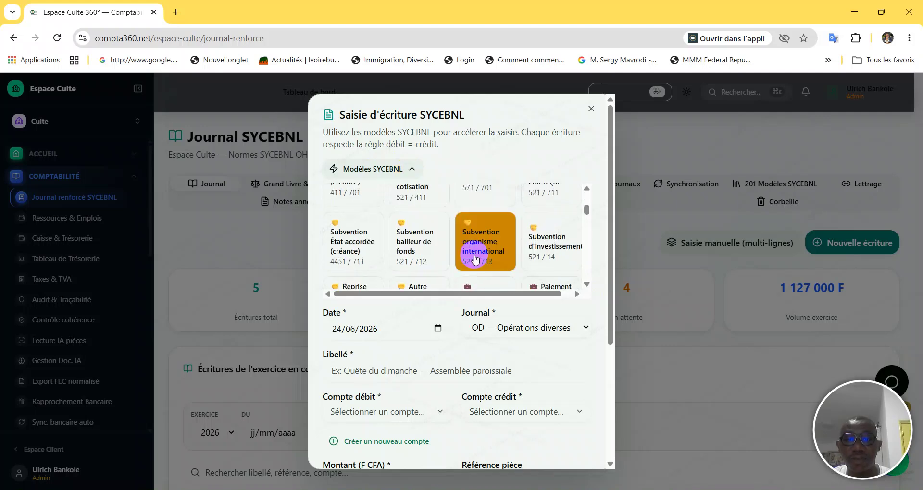
pyautogui.scroll(8, 437, 269)
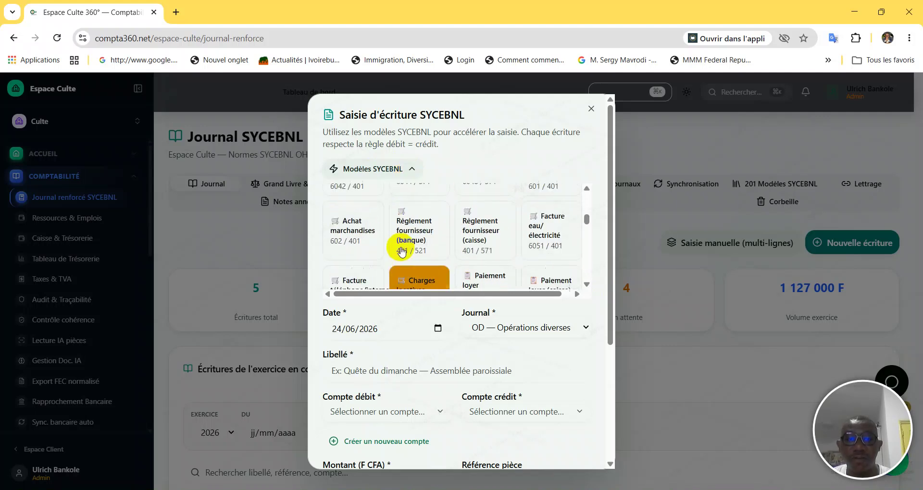
pyautogui.scroll(3, 373, 225)
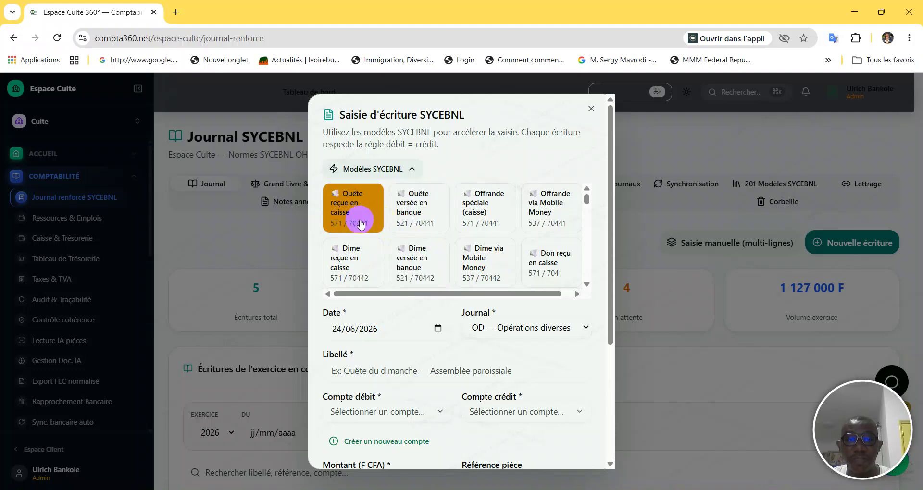
pyautogui.click(357, 212)
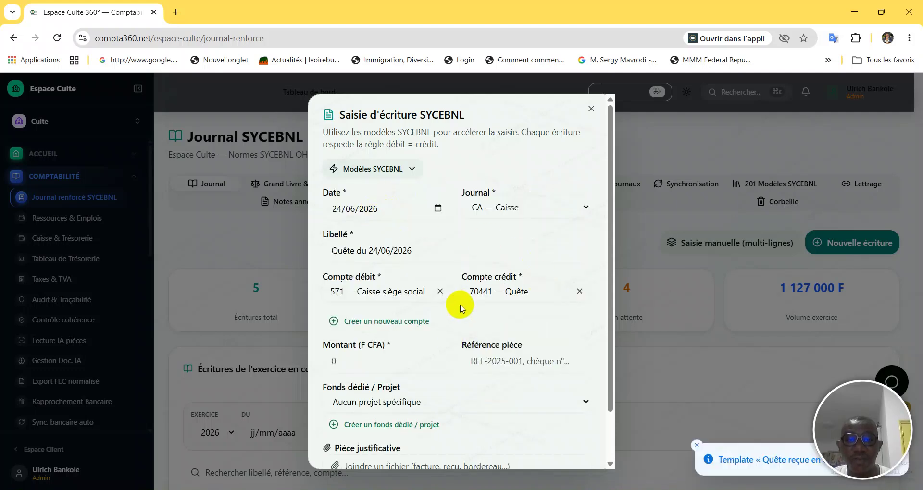
# Step: Set the collection entry's amount to 50000 F CFA, leaving the document reference blank
pyautogui.scroll(-1, 455, 317)
pyautogui.click(335, 305)
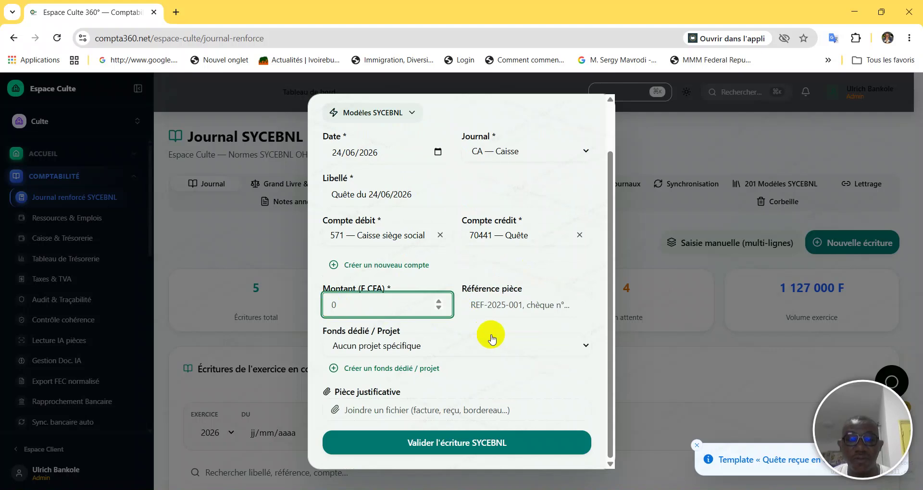
pyautogui.write('50000')
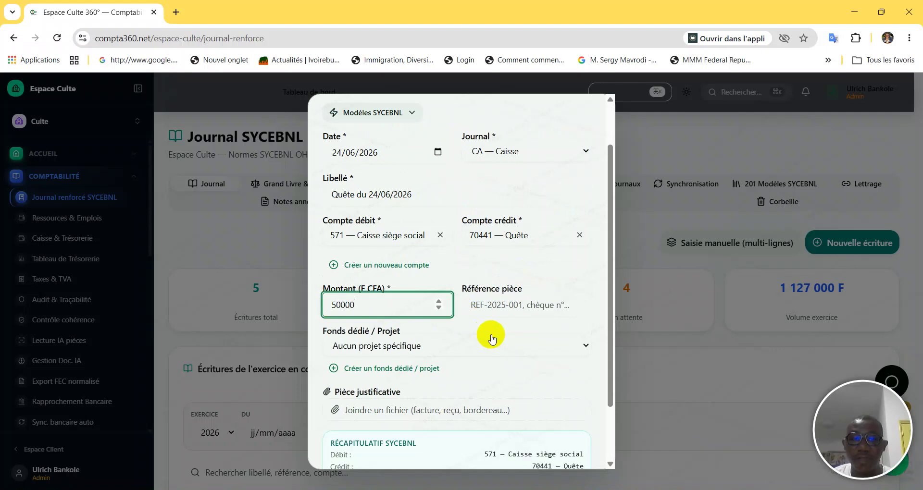
pyautogui.click(502, 304)
pyautogui.scroll(-1, 373, 358)
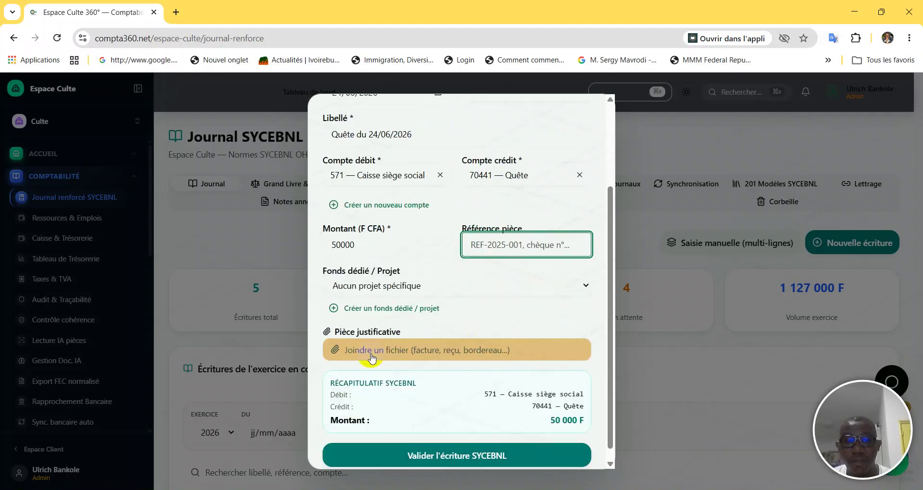
# Step: Create a dedicated fund for the entry with code "projet de construction", title "fond de constrution", donor "les fidels" and amount 5000000 F CFA
pyautogui.click(392, 288)
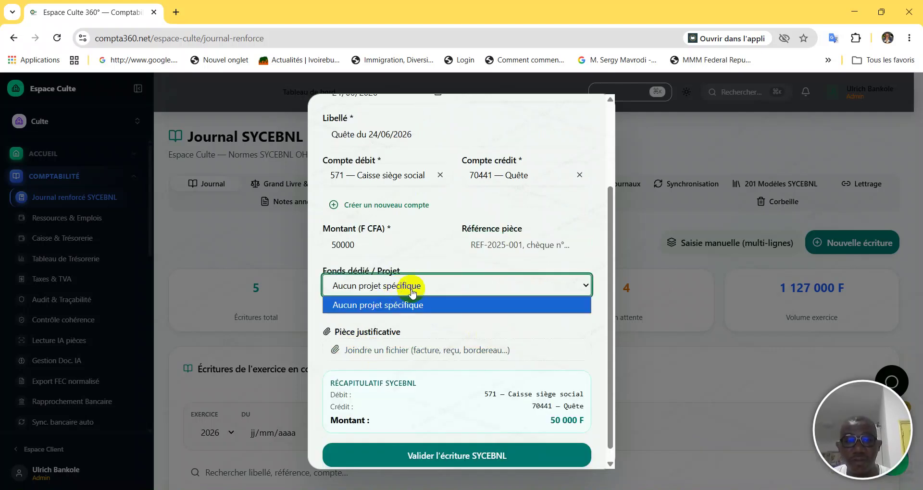
pyautogui.click(391, 304)
pyautogui.click(377, 304)
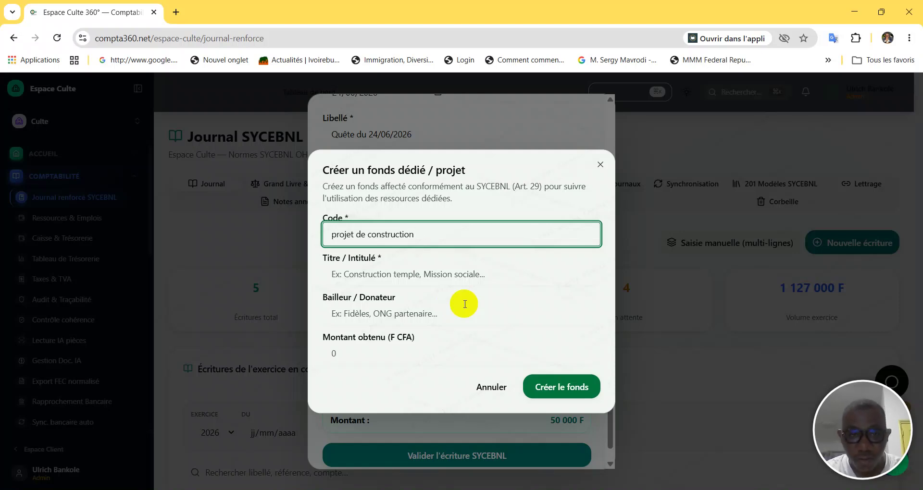
pyautogui.click(380, 271)
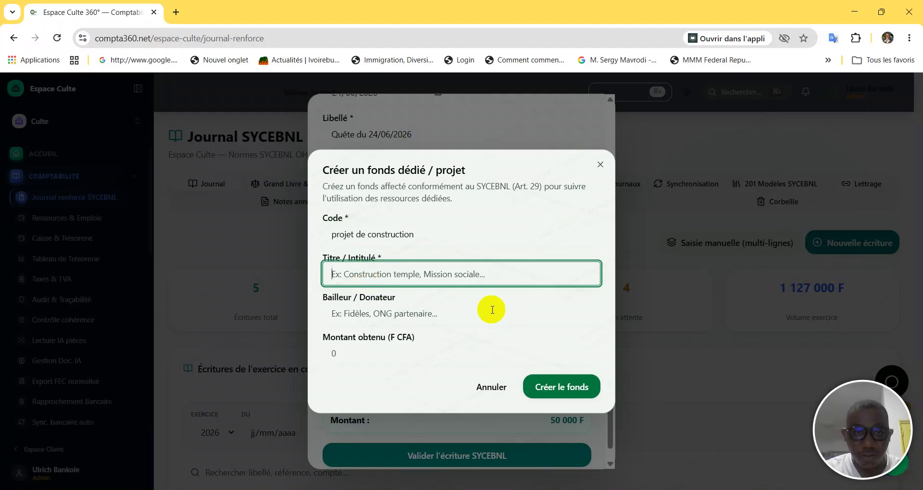
pyautogui.write('fond de constrution')
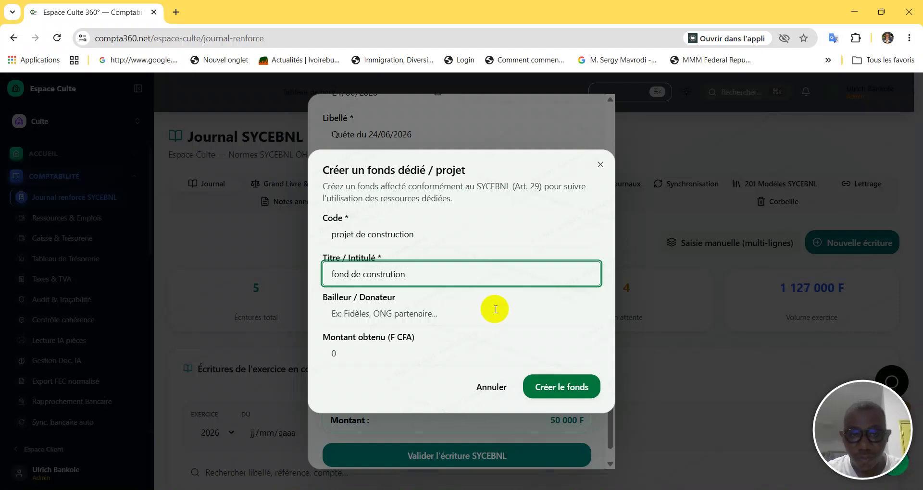
pyautogui.click(409, 314)
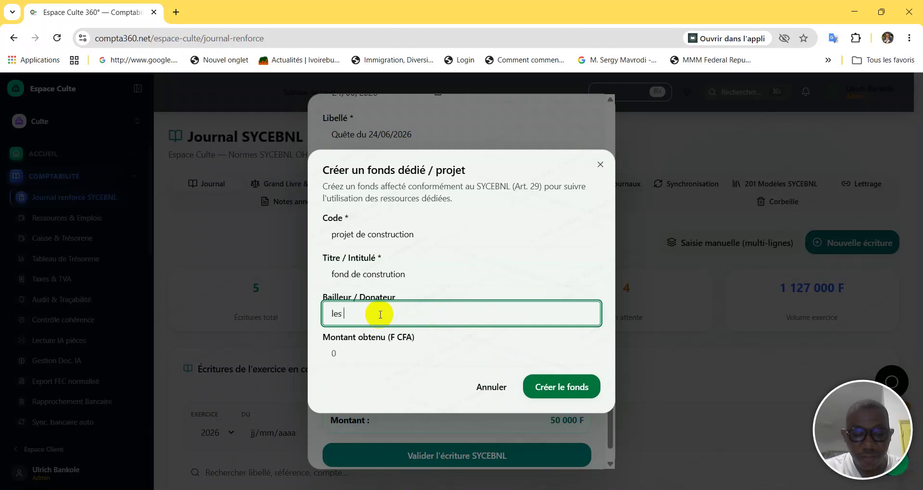
pyautogui.write('les fidel')
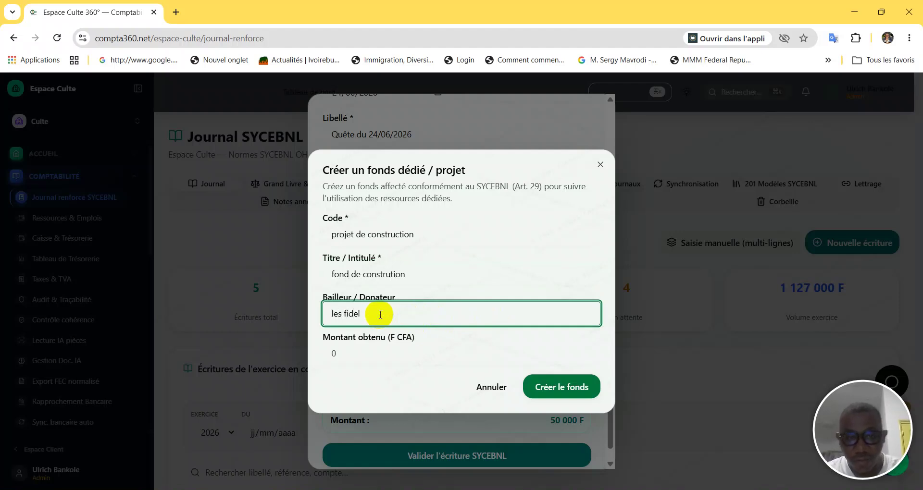
pyautogui.write('s')
pyautogui.click(332, 353)
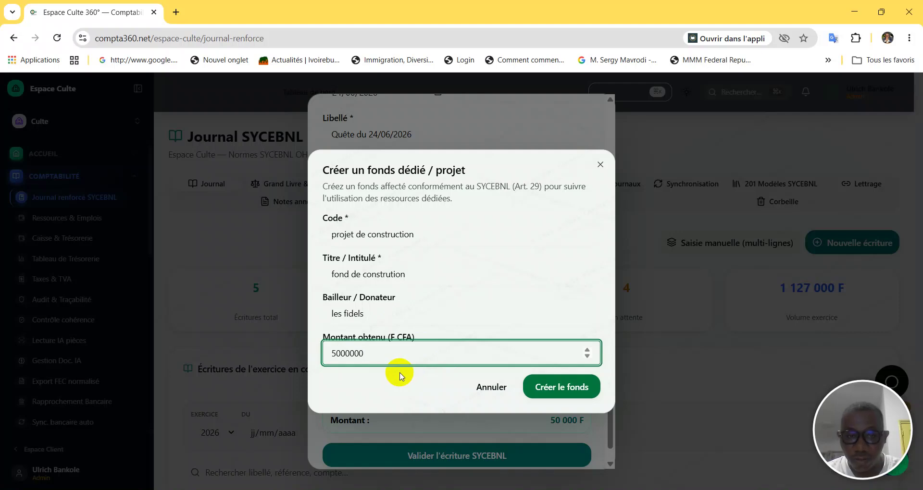
pyautogui.click(570, 387)
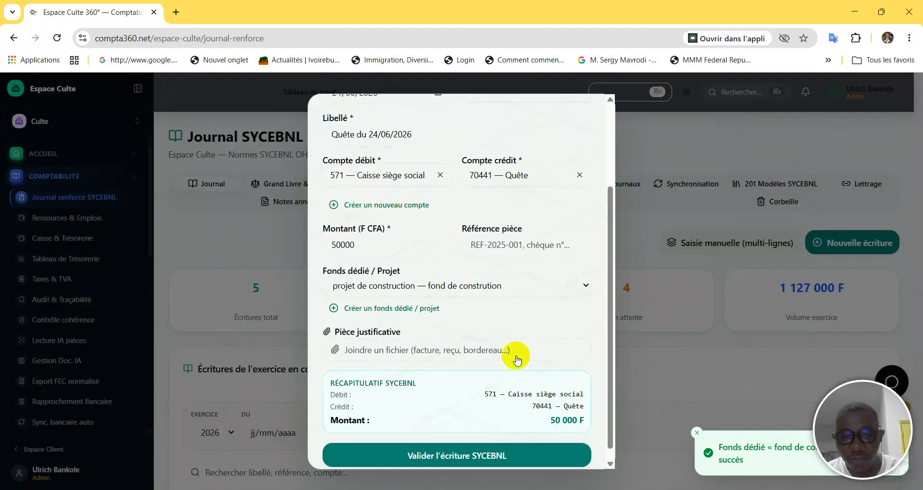
# Step: Review the completed collection entry from top to bottom and validate it into the SYCEBNL journal
pyautogui.scroll(-1, 453, 313)
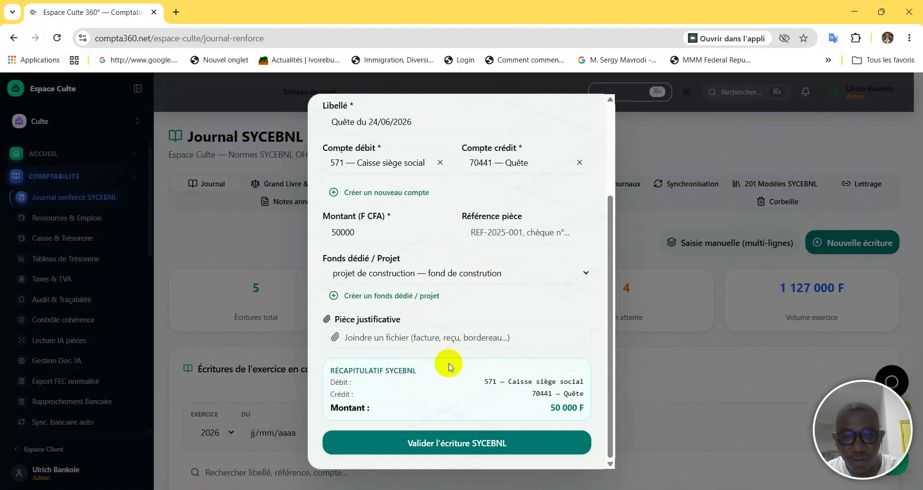
pyautogui.scroll(3, 453, 319)
pyautogui.scroll(-3, 462, 347)
pyautogui.click(463, 443)
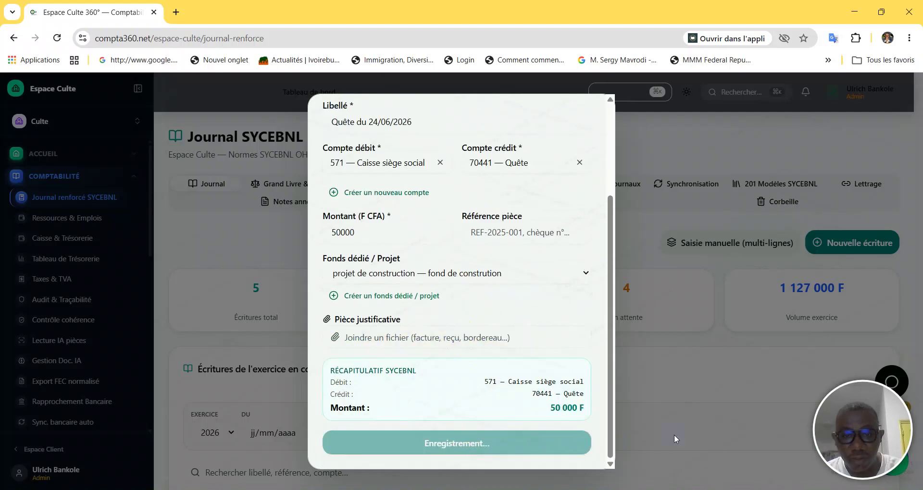
# Step: Check the journal's summary cards and the current fiscal year's entry list for the newly recorded Quête du 24/06/2026
pyautogui.scroll(-5, 481, 347)
pyautogui.scroll(5, 563, 336)
pyautogui.scroll(-5, 668, 354)
pyautogui.scroll(5, 461, 294)
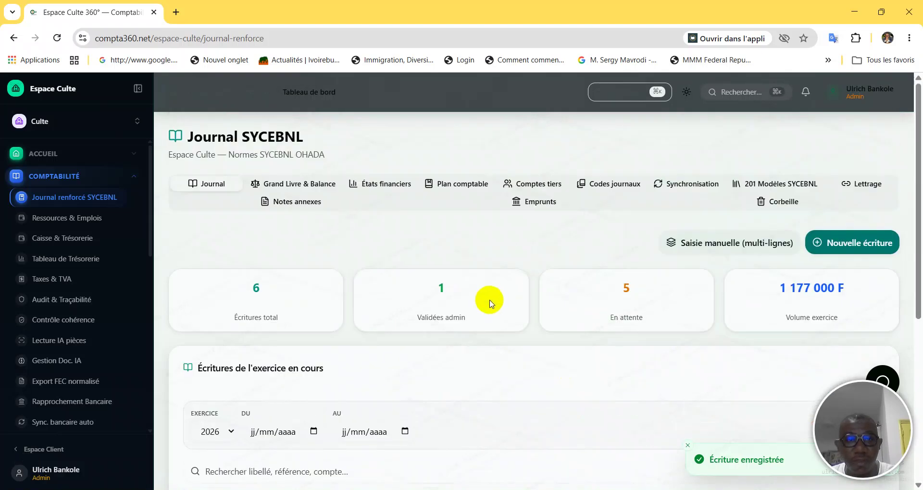
pyautogui.scroll(-4, 413, 346)
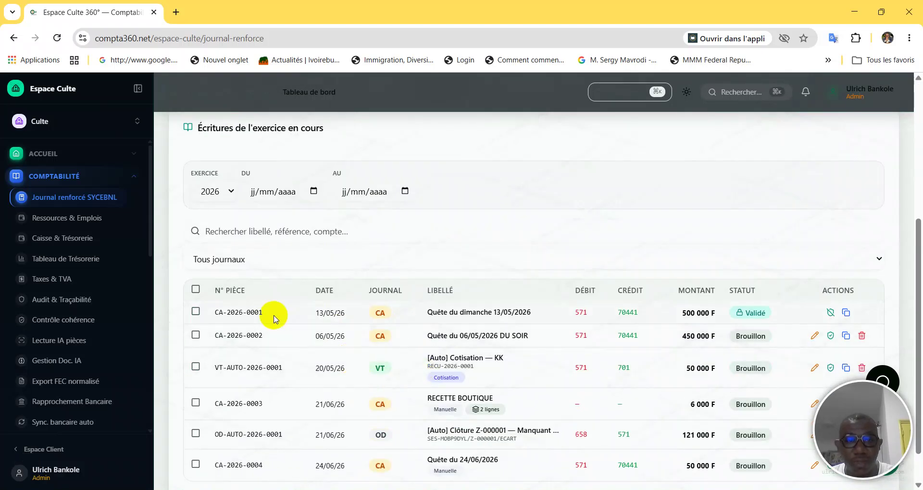
pyautogui.scroll(-1, 481, 368)
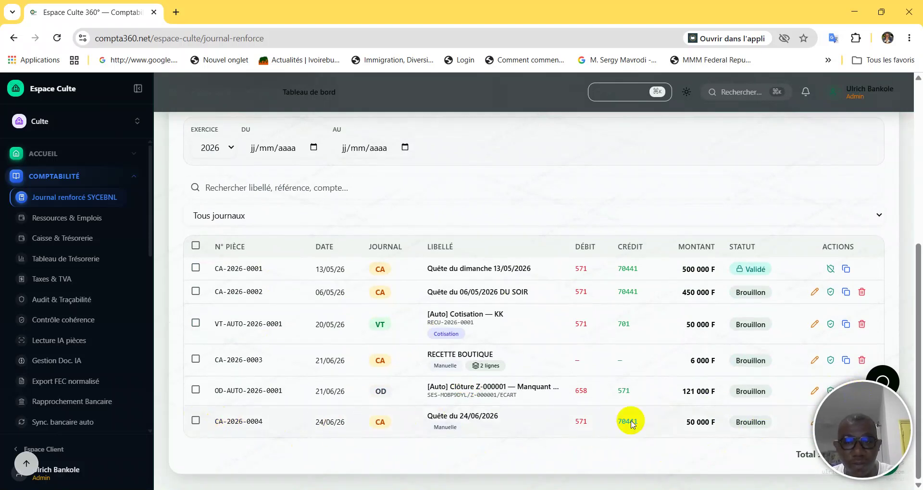
pyautogui.scroll(6, 803, 443)
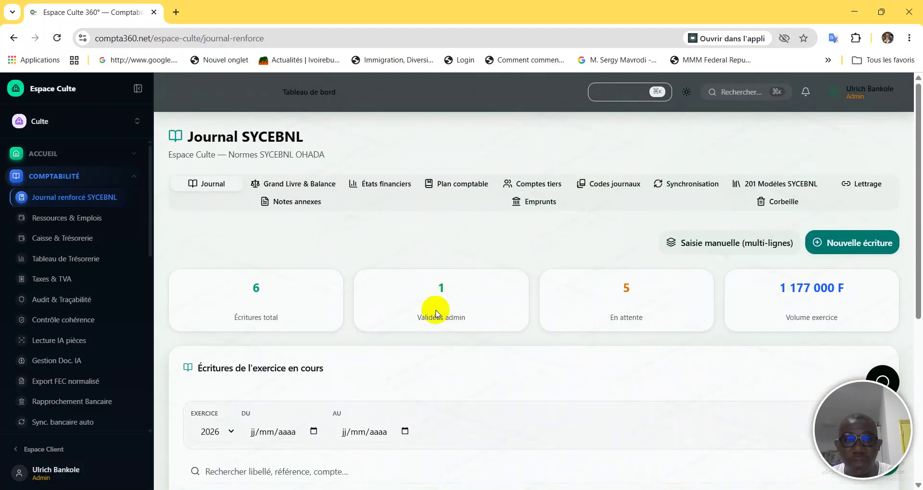
# Step: Open Grand Livre & Balance and review the general ledger movements for account 571 — Caisse
pyautogui.click(318, 190)
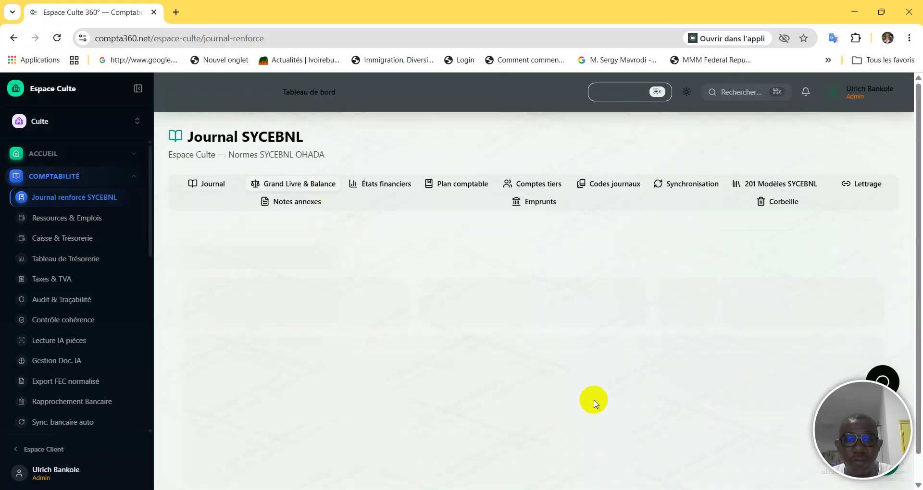
pyautogui.scroll(-4, 594, 399)
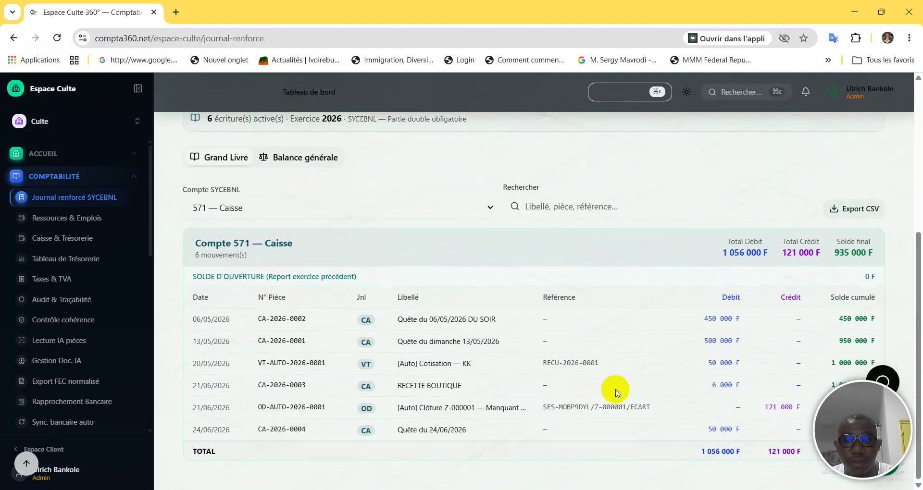
pyautogui.scroll(5, 610, 387)
# Step: Open États financiers, view the SMT and SN accounting system choices without changing them, and look over the Journal comptable
pyautogui.click(380, 190)
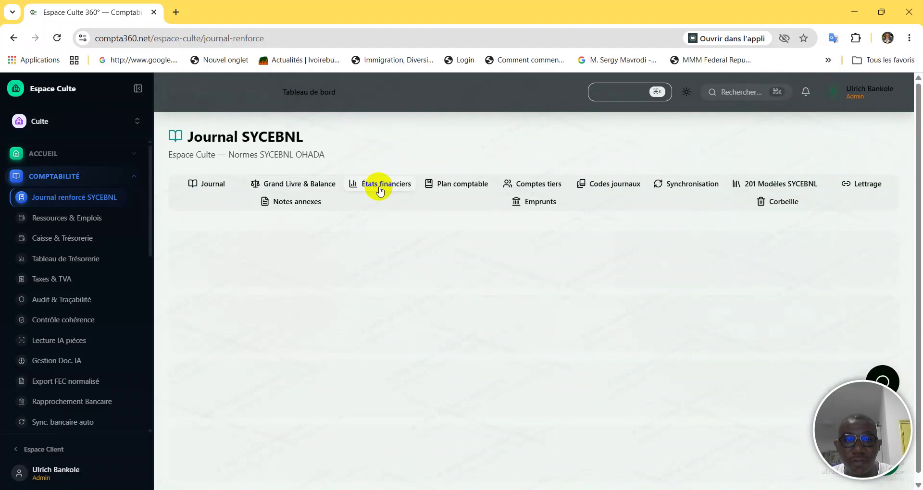
pyautogui.scroll(-1, 366, 339)
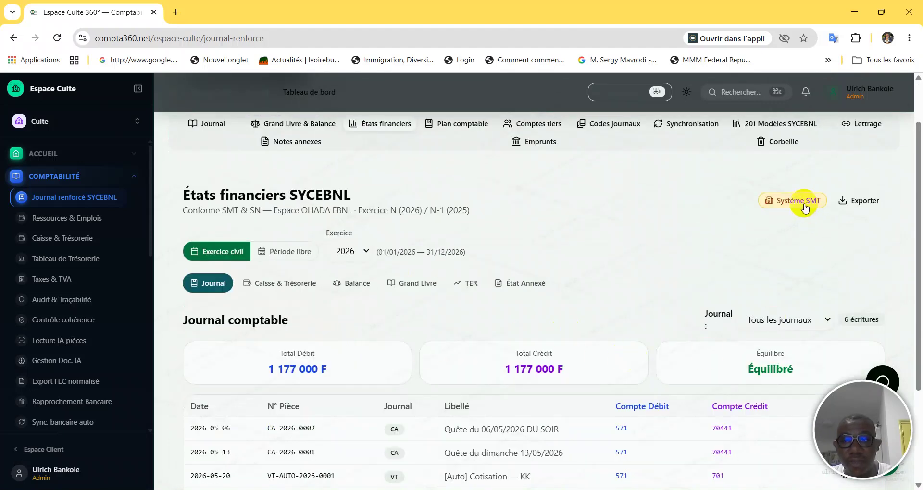
pyautogui.click(805, 205)
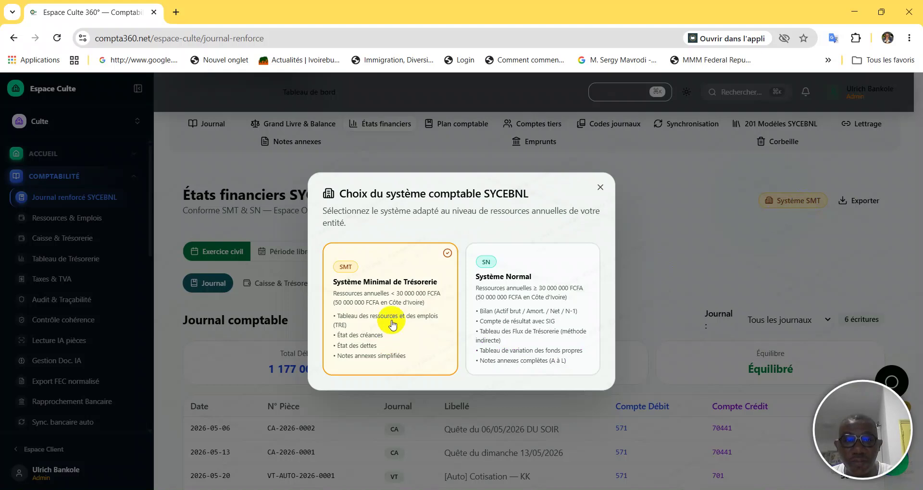
pyautogui.click(600, 187)
pyautogui.scroll(-3, 506, 408)
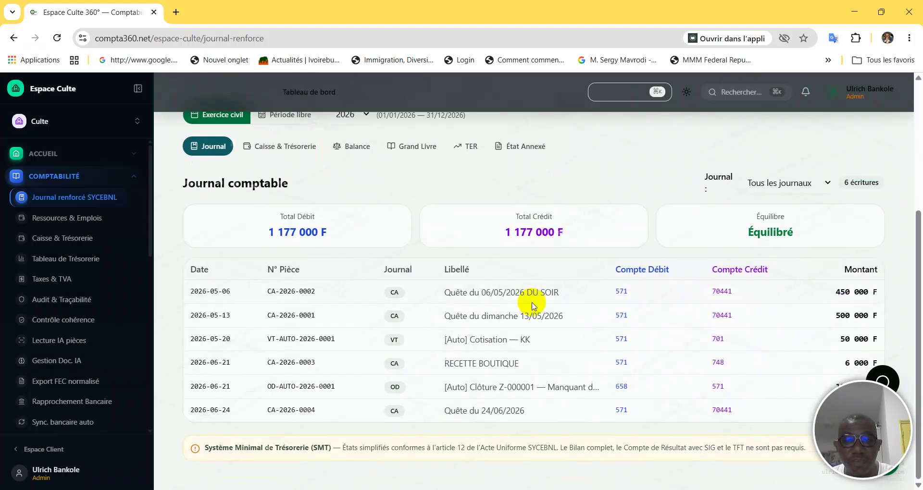
pyautogui.scroll(3, 656, 317)
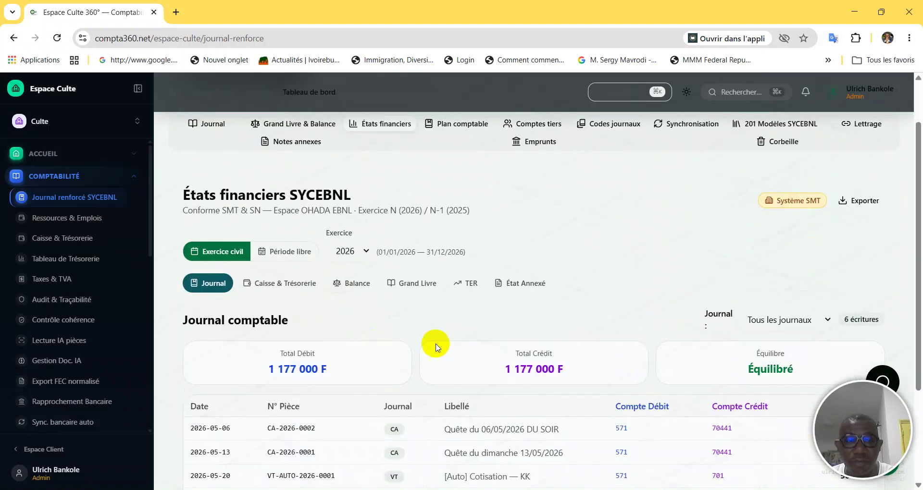
# Step: Switch the financial statements to Période libre, review the Journal comptable for that period, and return to Exercice civil
pyautogui.click(298, 254)
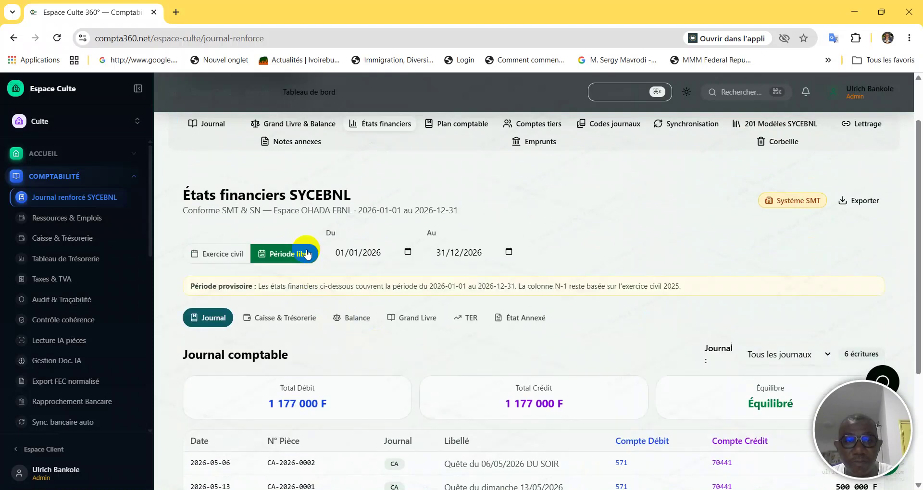
pyautogui.scroll(-3, 703, 349)
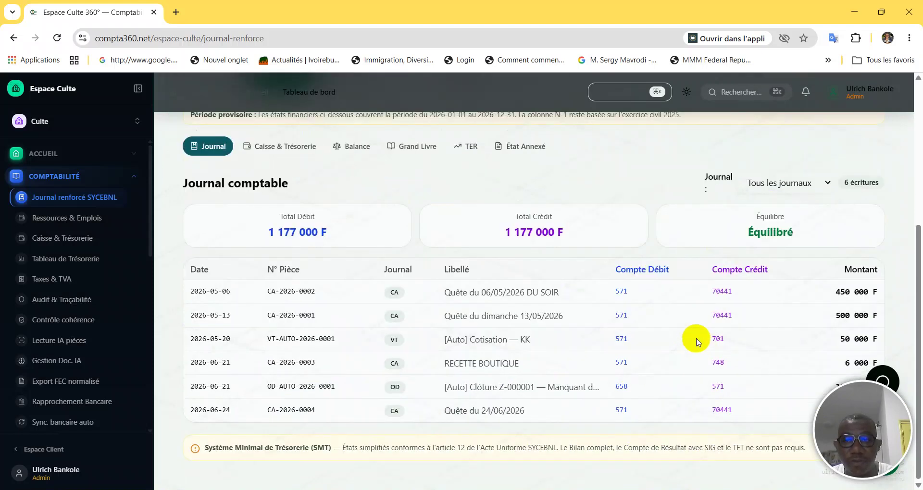
pyautogui.scroll(3, 641, 343)
pyautogui.scroll(-2, 680, 342)
pyautogui.scroll(2, 678, 356)
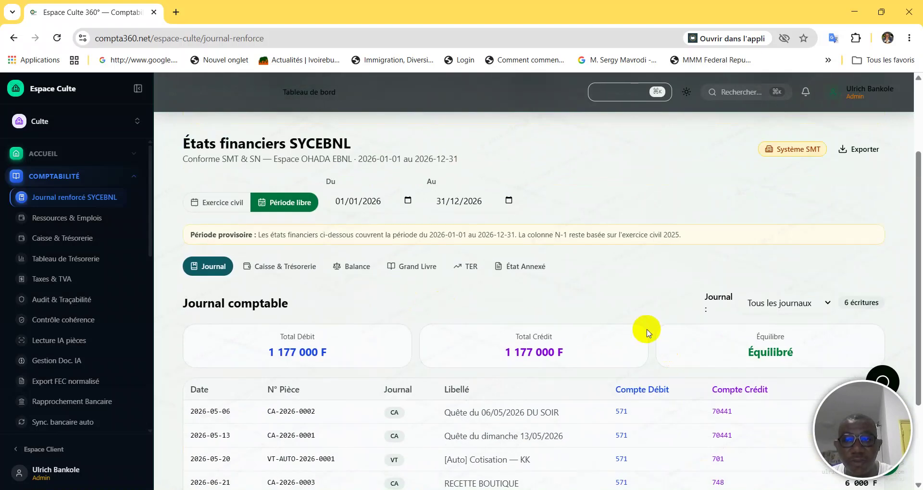
pyautogui.scroll(-3, 529, 337)
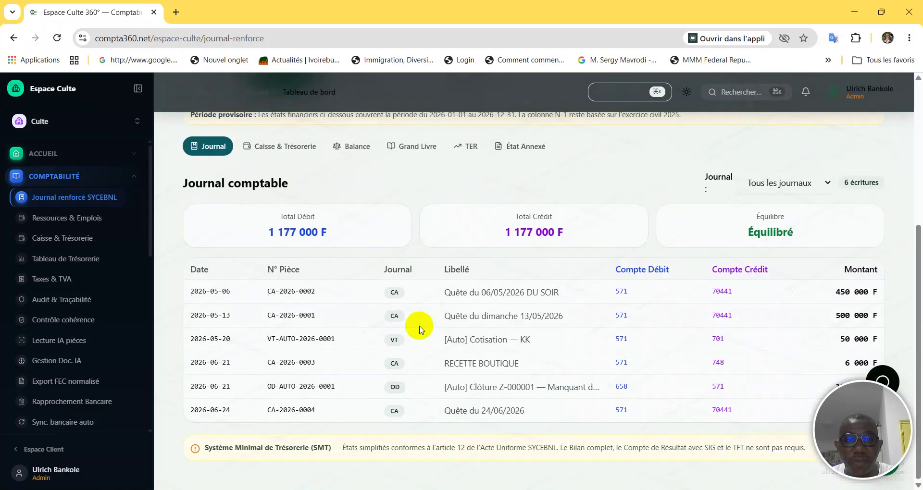
pyautogui.scroll(3, 636, 329)
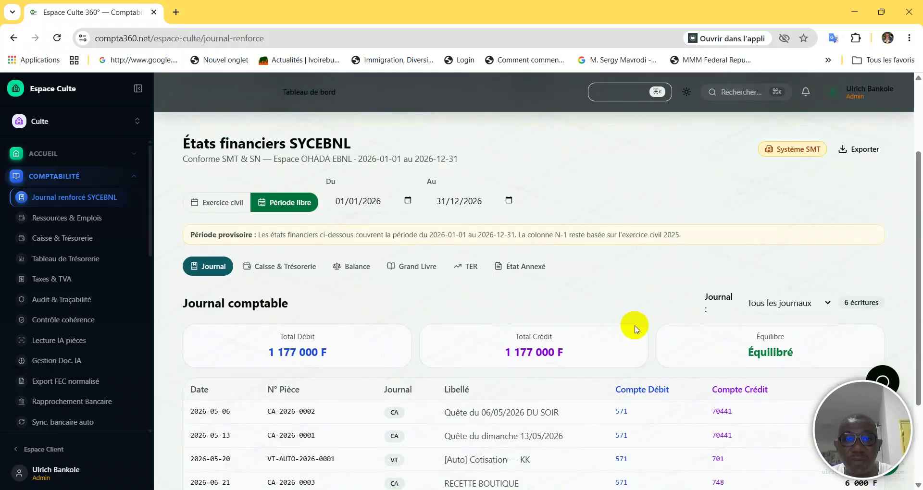
pyautogui.click(232, 215)
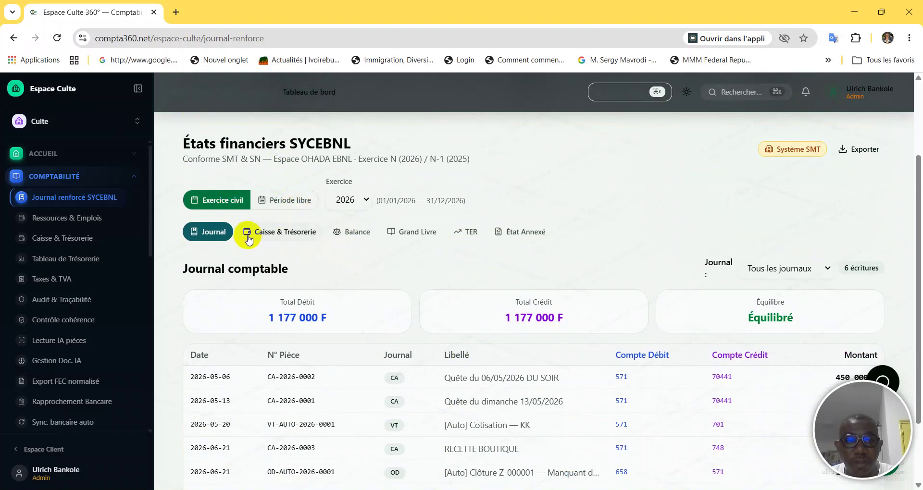
# Step: Open Caisse & Trésorerie in the financial statements and look over the class 5 treasury accounts
pyautogui.click(295, 238)
pyautogui.scroll(-8, 462, 310)
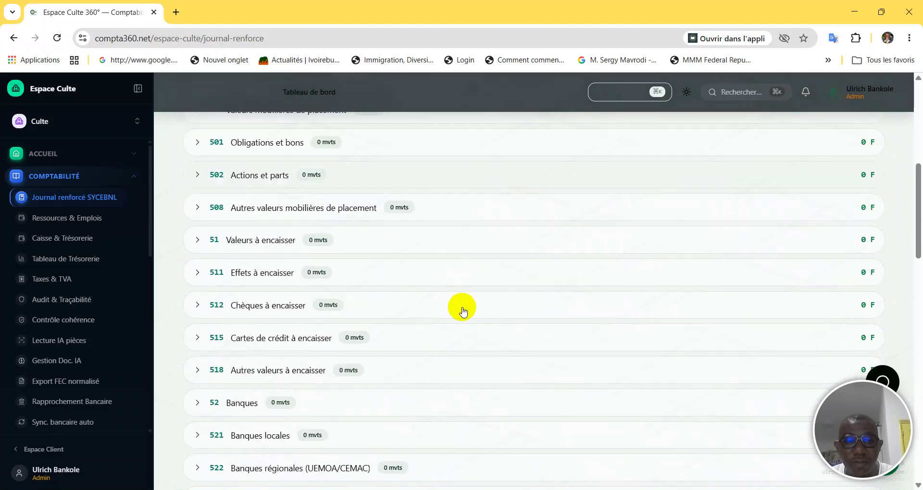
pyautogui.scroll(8, 466, 309)
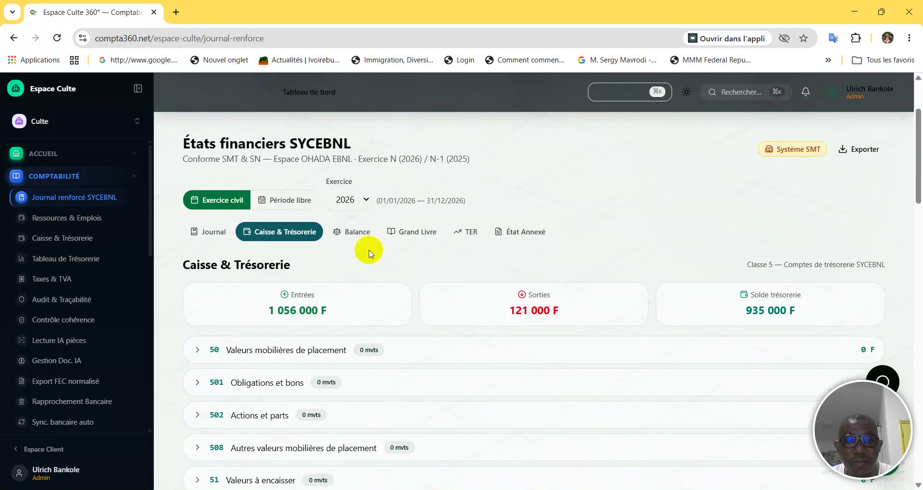
# Step: Open the Balance générale des comptes, view the multi-column balance export options, and close them without exporting
pyautogui.click(352, 232)
pyautogui.scroll(-1, 513, 358)
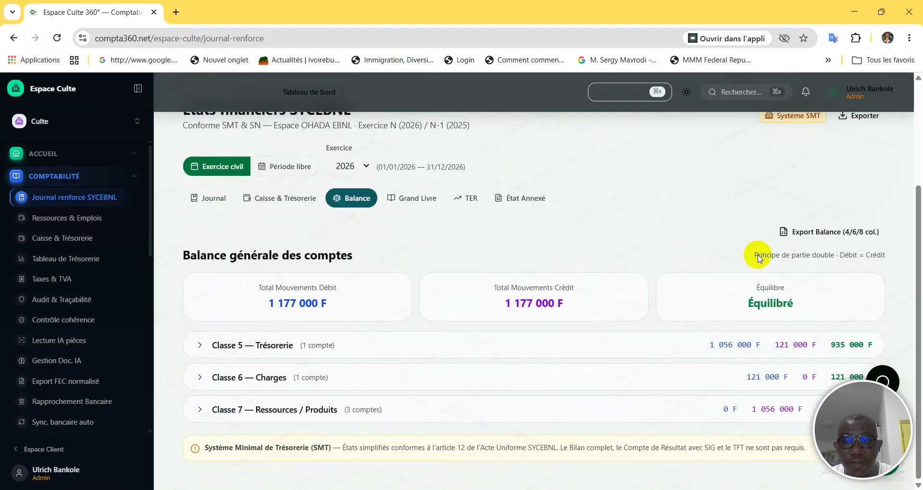
pyautogui.click(865, 239)
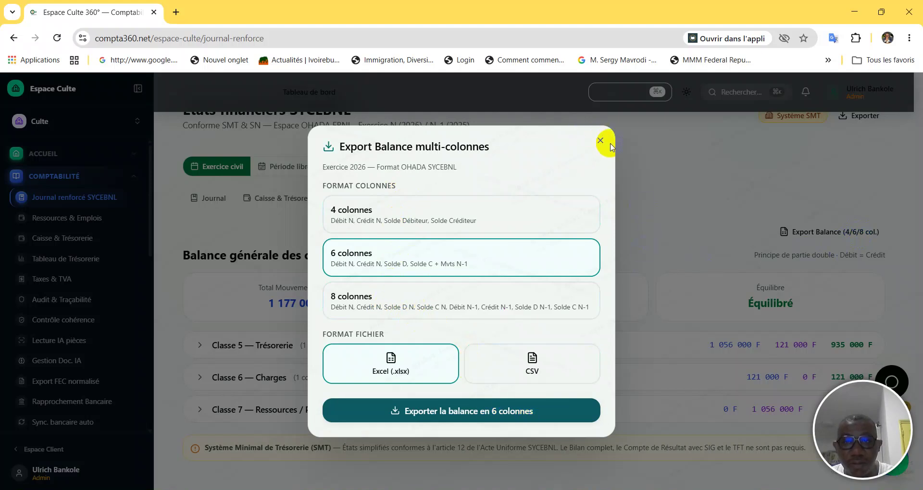
pyautogui.click(600, 141)
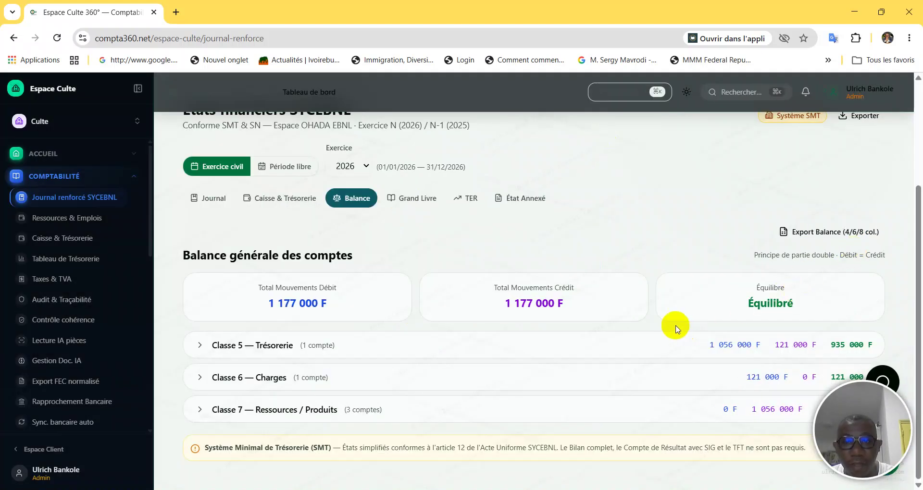
# Step: Reopen the balance export options, choose the 8 colonnes format, and close the dialog without exporting
pyautogui.scroll(3, 701, 380)
pyautogui.scroll(-2, 701, 375)
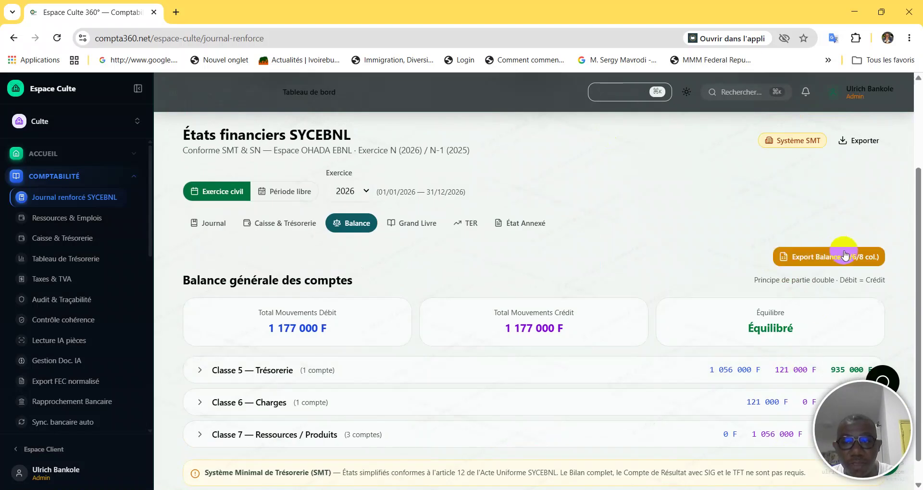
pyautogui.click(830, 264)
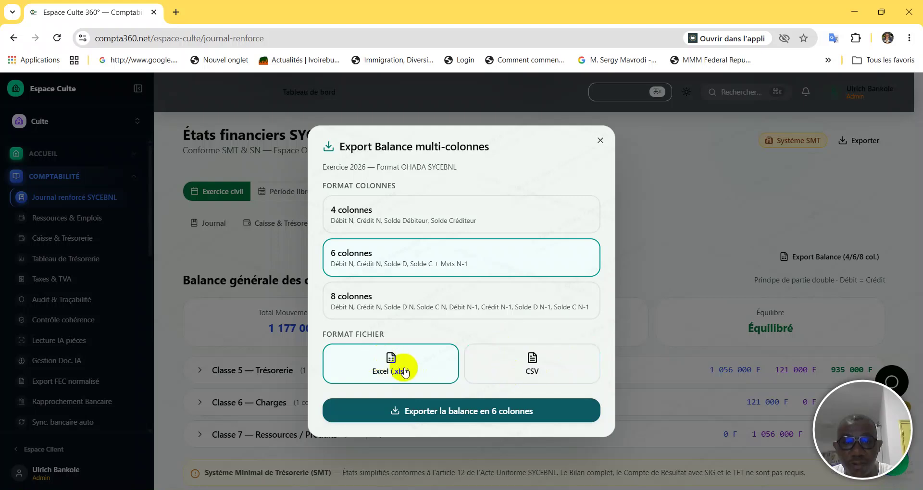
pyautogui.click(387, 306)
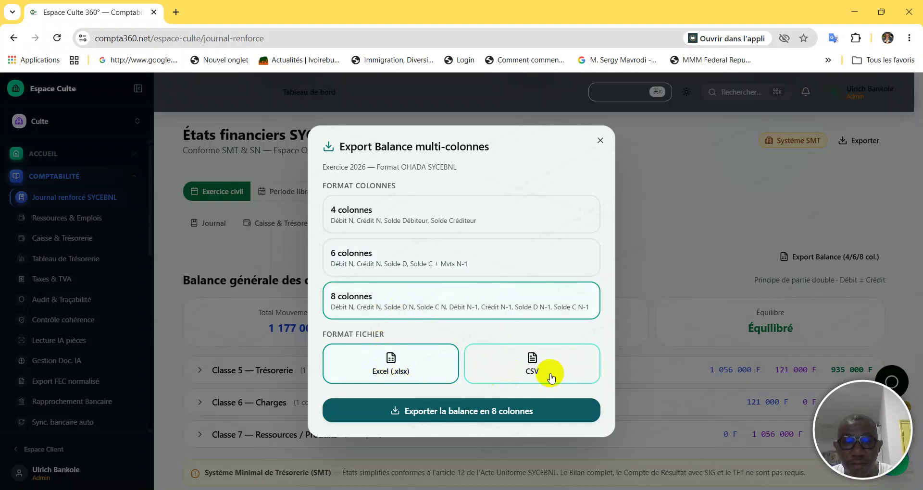
pyautogui.click(600, 141)
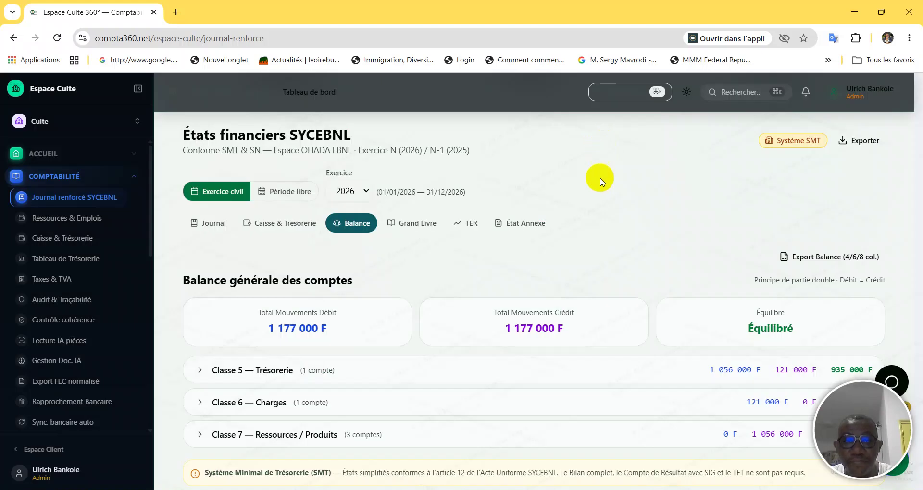
# Step: Open the Grand Livre des comptes in the financial statements and review the movements of account 571 — Caisse
pyautogui.click(417, 224)
pyautogui.scroll(-1, 445, 344)
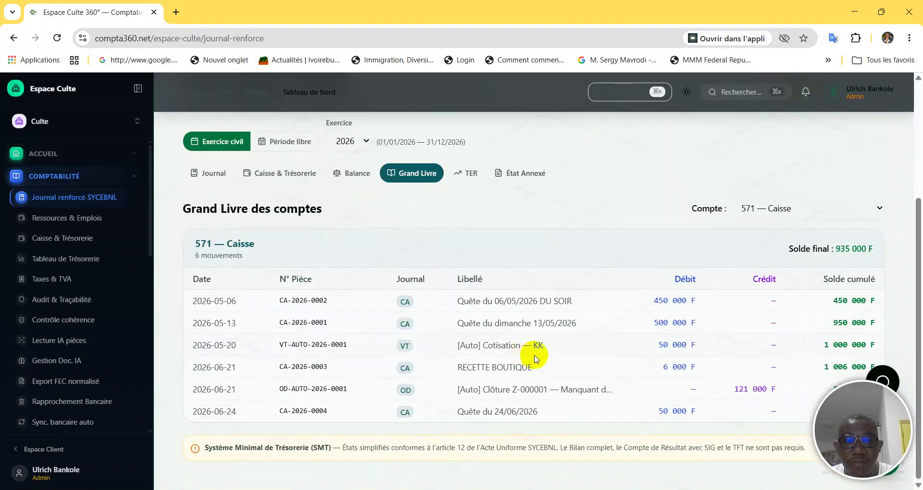
pyautogui.scroll(3, 513, 297)
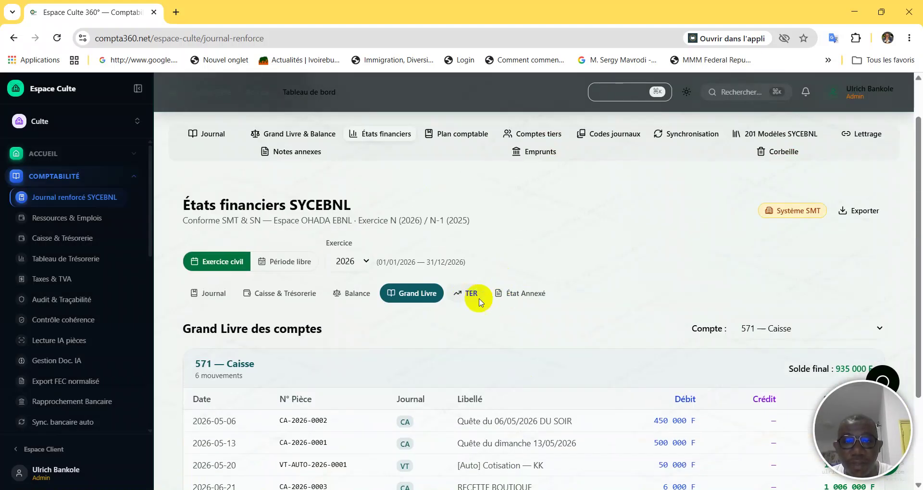
# Step: Open the TER for Exercice 2026 and examine the resources, uses, net result, resource breakdown chart and social missions ratio
pyautogui.click(471, 294)
pyautogui.scroll(-5, 525, 361)
pyautogui.scroll(3, 362, 303)
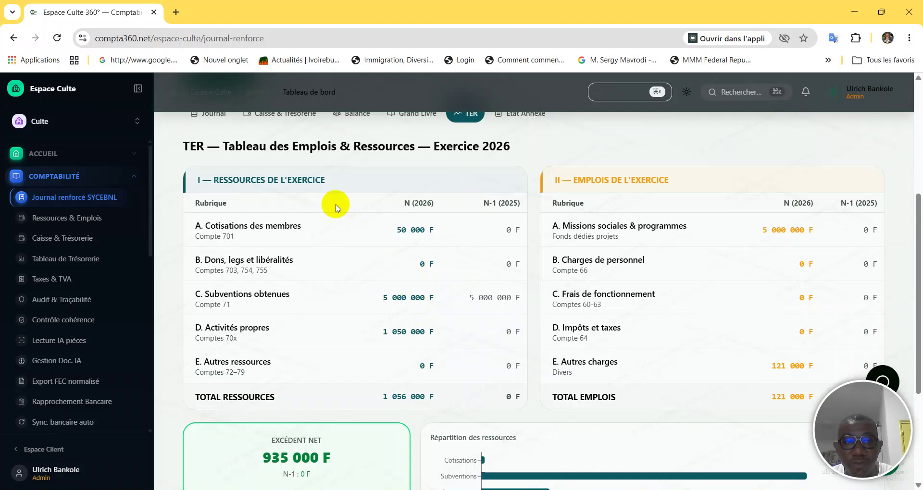
pyautogui.scroll(-4, 453, 222)
pyautogui.scroll(3, 470, 313)
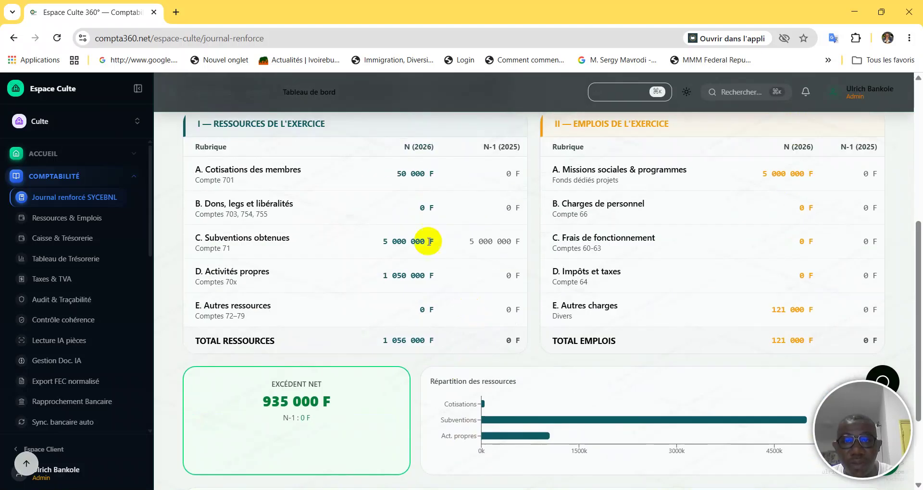
pyautogui.scroll(-3, 824, 279)
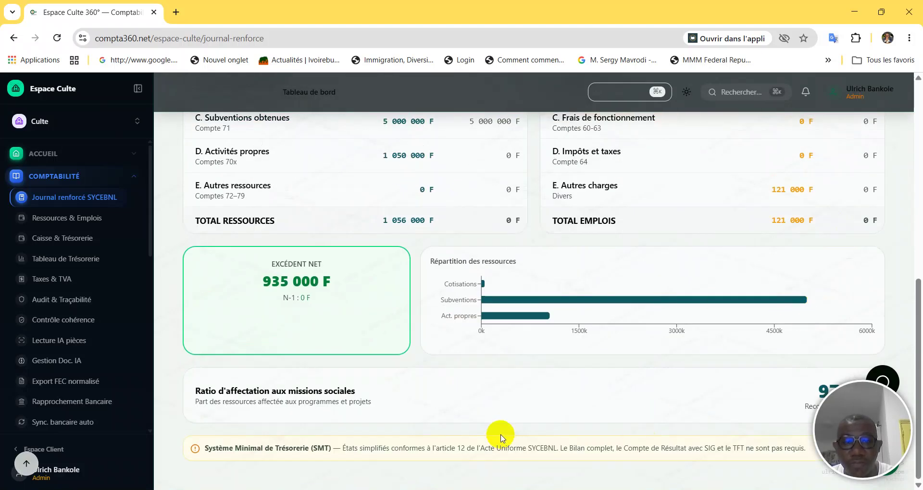
pyautogui.scroll(6, 532, 341)
# Step: Open the État Annexé and read its notes from the fixed assets and provisions through receivables, debts and Composition de la trésorerie
pyautogui.click(524, 344)
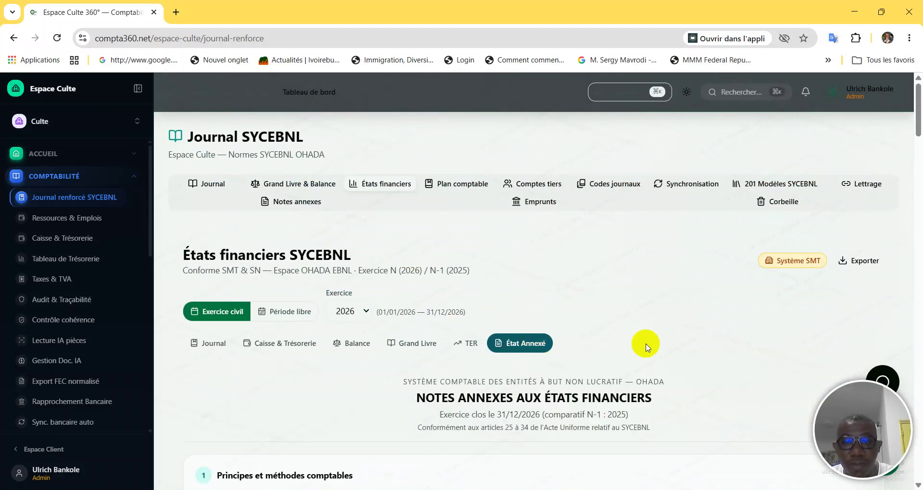
pyautogui.scroll(-12, 647, 347)
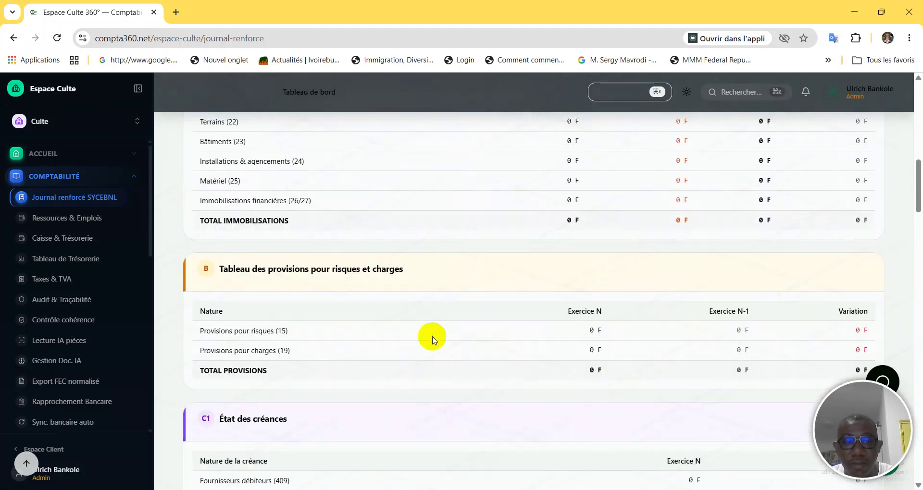
pyautogui.scroll(4, 433, 339)
pyautogui.scroll(-4, 423, 267)
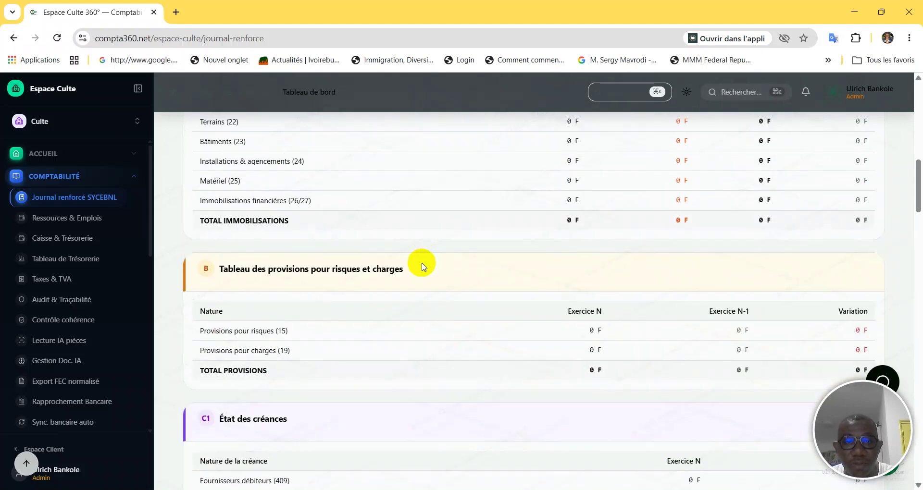
pyautogui.scroll(-5, 236, 275)
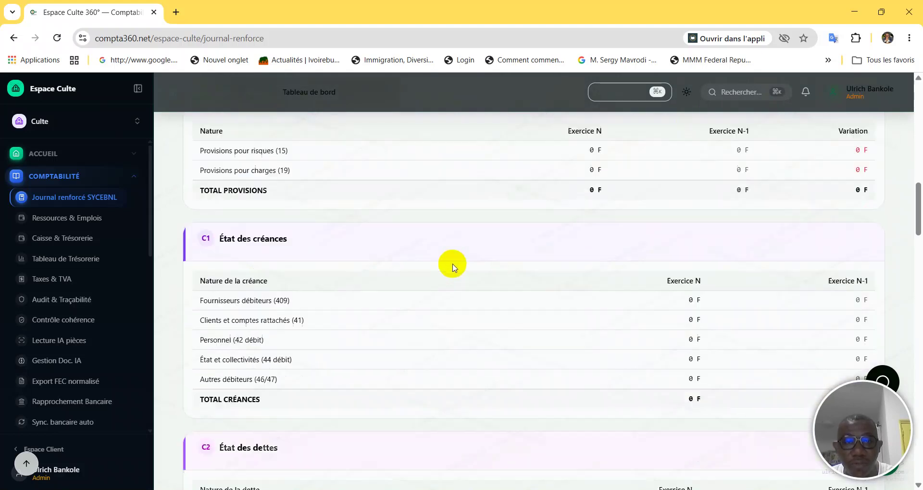
pyautogui.scroll(-3, 300, 268)
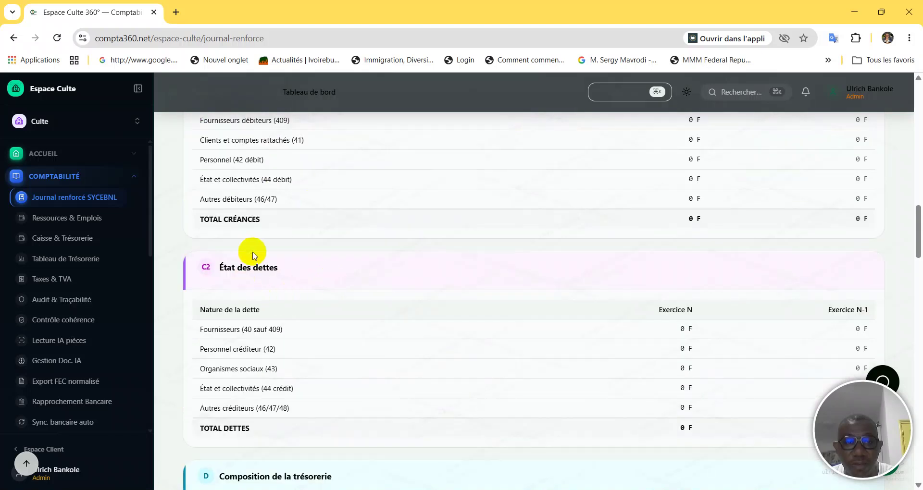
pyautogui.scroll(-3, 279, 269)
pyautogui.scroll(-1, 260, 398)
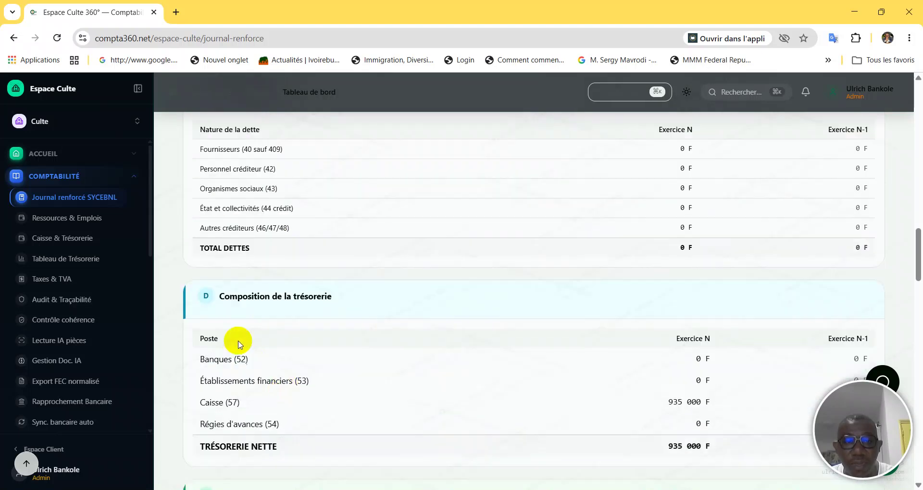
# Step: Read the remaining annex notes, from the resources and class 6 charges details through Autres informations obligatoires and Base réglementaire
pyautogui.scroll(-5, 239, 344)
pyautogui.scroll(-3, 350, 216)
pyautogui.scroll(-5, 367, 269)
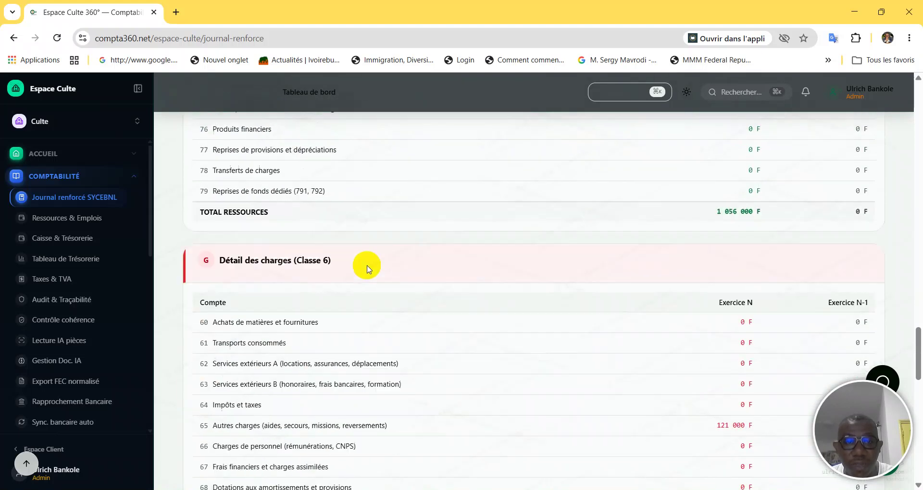
pyautogui.scroll(-5, 258, 284)
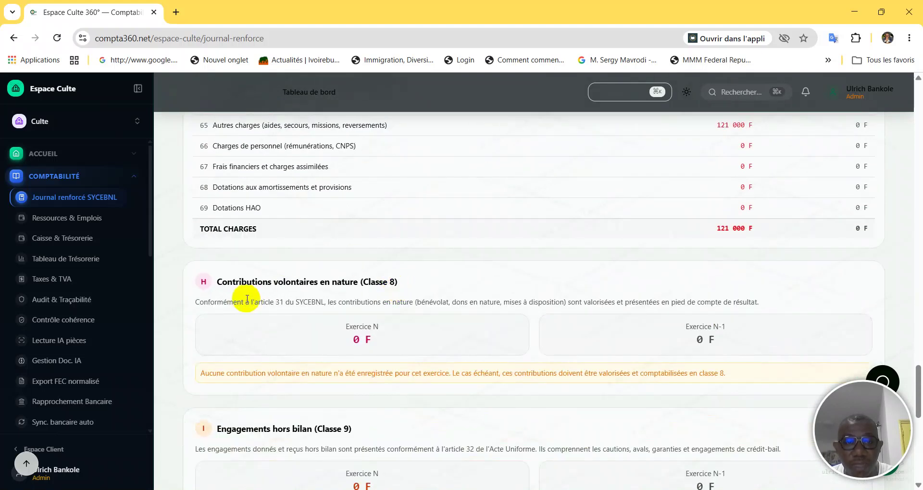
pyautogui.scroll(-6, 246, 299)
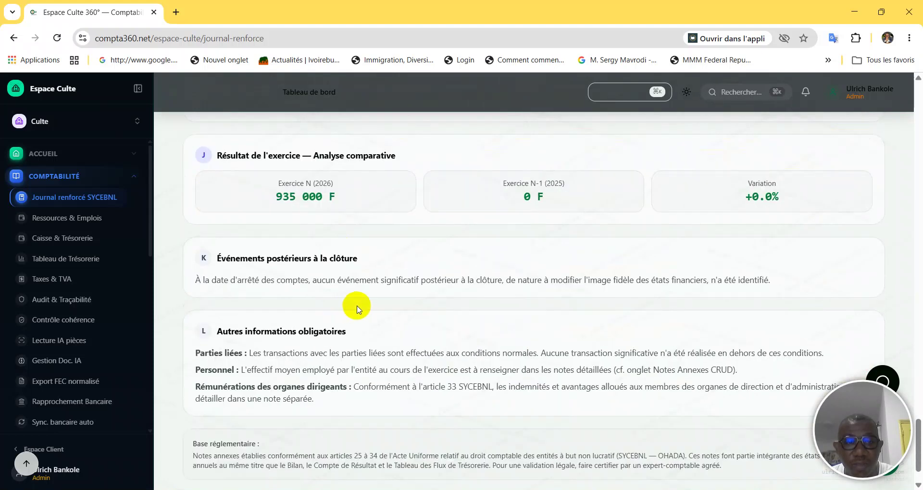
pyautogui.scroll(-1, 418, 309)
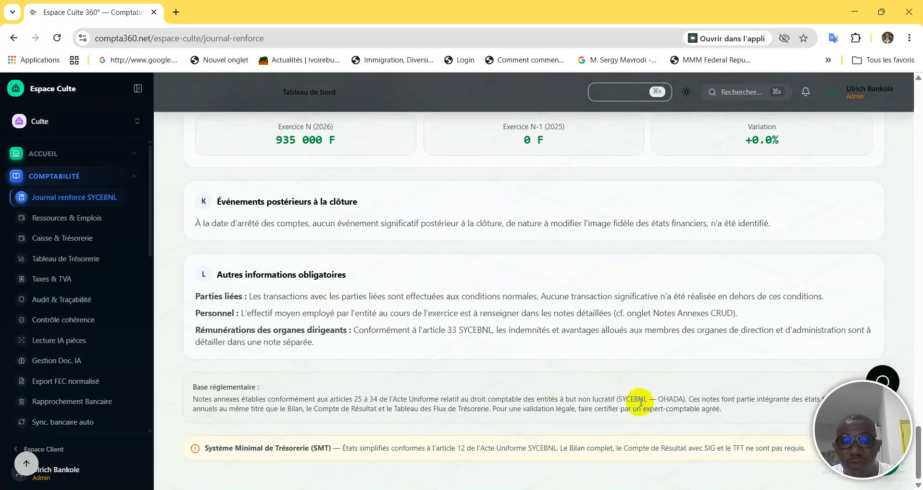
pyautogui.scroll(20, 639, 394)
pyautogui.scroll(20, 637, 383)
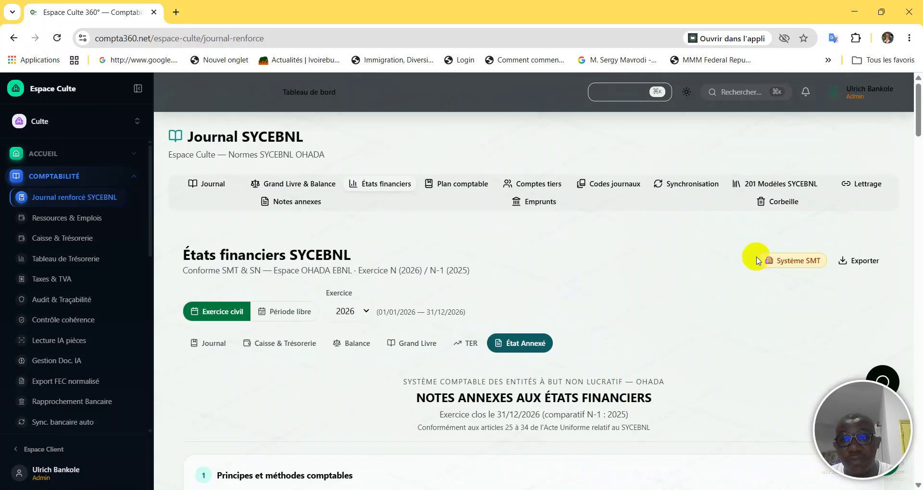
# Step: Switch the accounting system to Système Normal (SN) and look over its additional statements and the annex notes
pyautogui.click(810, 262)
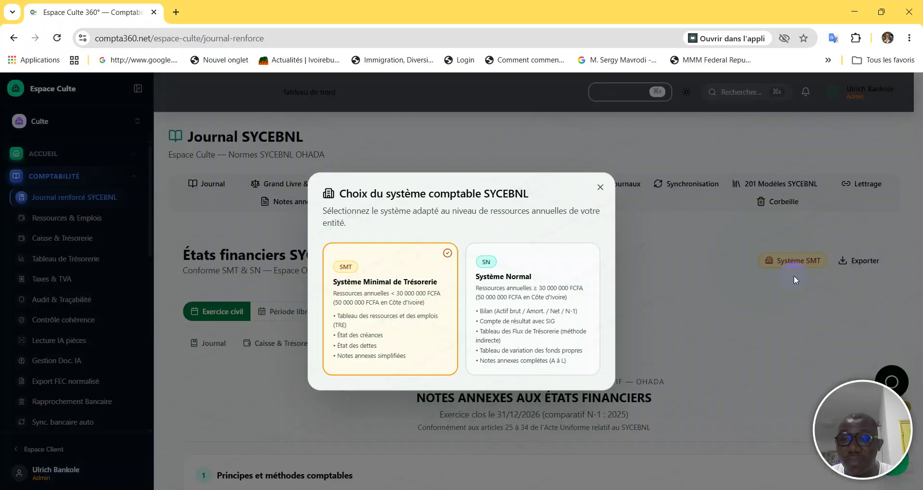
pyautogui.click(531, 319)
pyautogui.click(577, 333)
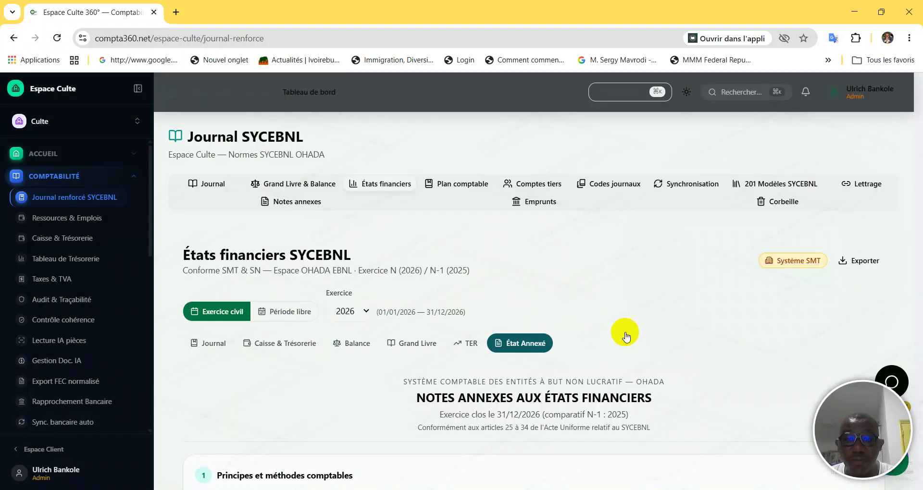
pyautogui.scroll(-4, 596, 339)
pyautogui.scroll(3, 461, 308)
pyautogui.scroll(1, 341, 379)
pyautogui.scroll(-1, 326, 356)
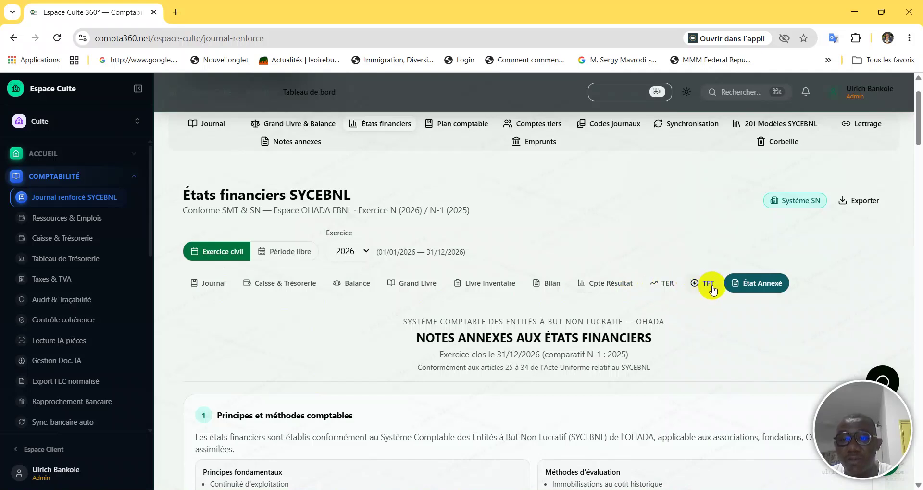
pyautogui.scroll(-6, 540, 365)
pyautogui.scroll(1, 544, 359)
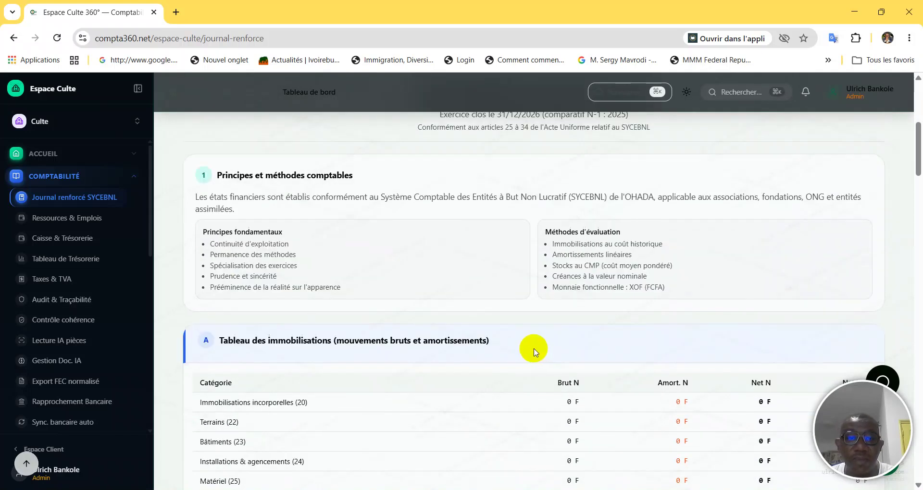
pyautogui.scroll(6, 628, 385)
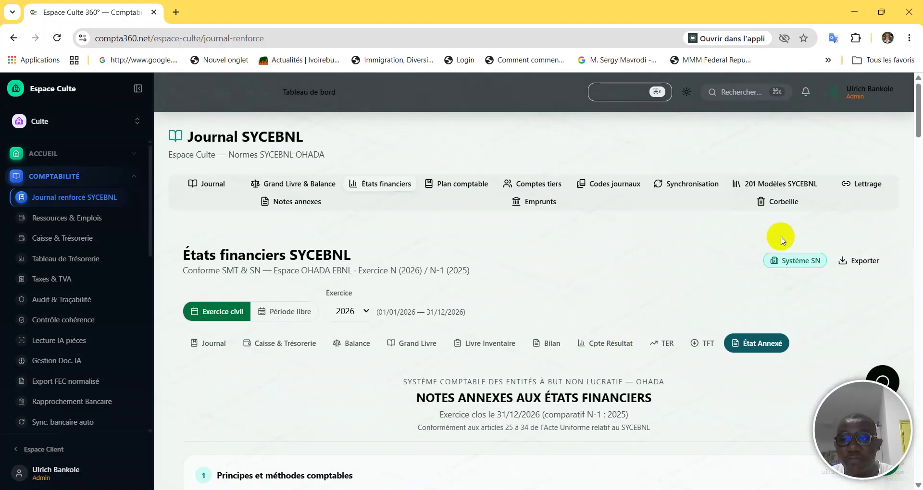
# Step: Set the accounting system back to Système Minimal de Trésorerie (SMT) and check its available financial statements
pyautogui.click(804, 263)
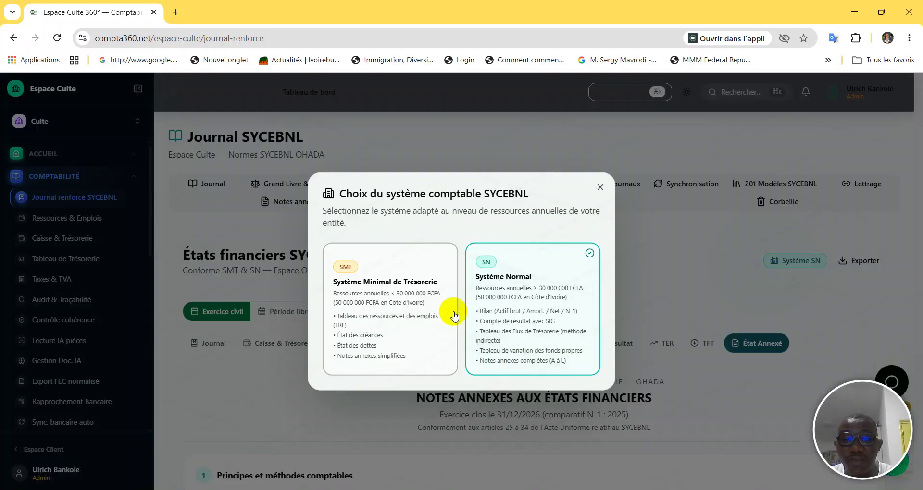
pyautogui.click(401, 310)
pyautogui.click(567, 339)
pyautogui.scroll(-15, 619, 324)
pyautogui.scroll(15, 371, 294)
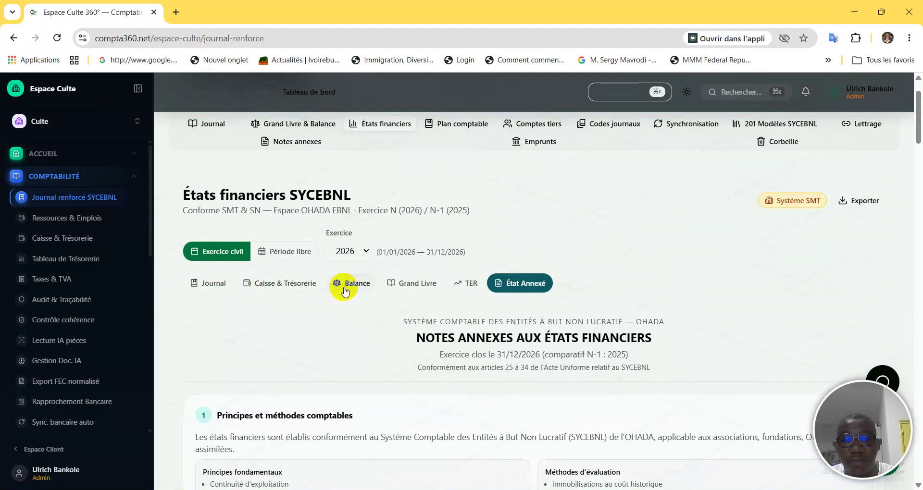
# Step: Review the annex notes under the SMT system, including État des dettes and Composition de la trésorerie
pyautogui.scroll(-4, 547, 362)
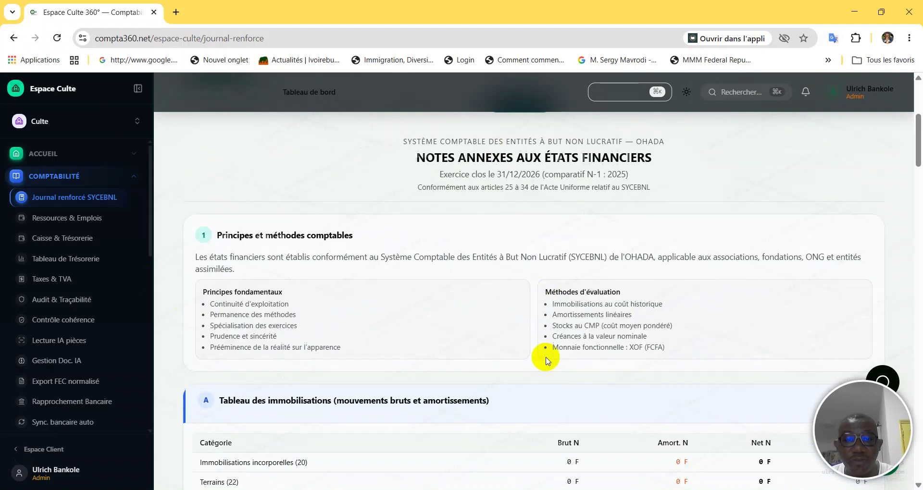
pyautogui.scroll(-18, 547, 356)
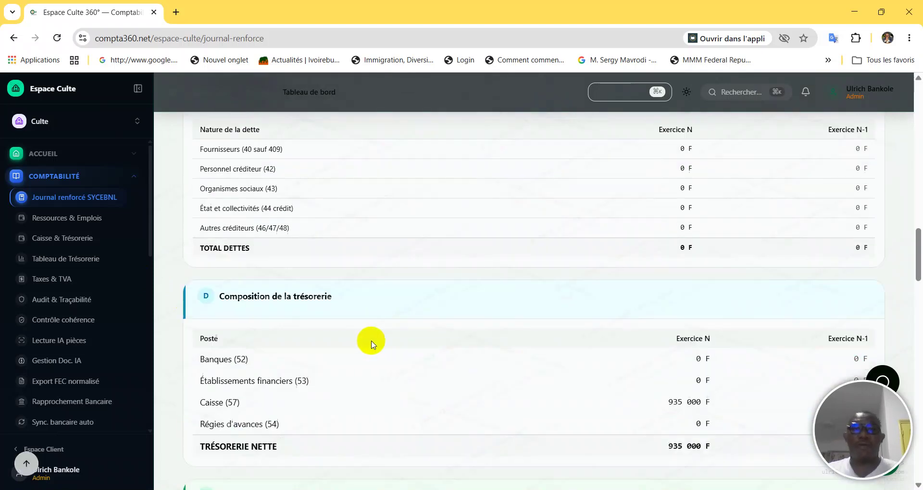
pyautogui.scroll(-5, 377, 343)
pyautogui.scroll(8, 365, 337)
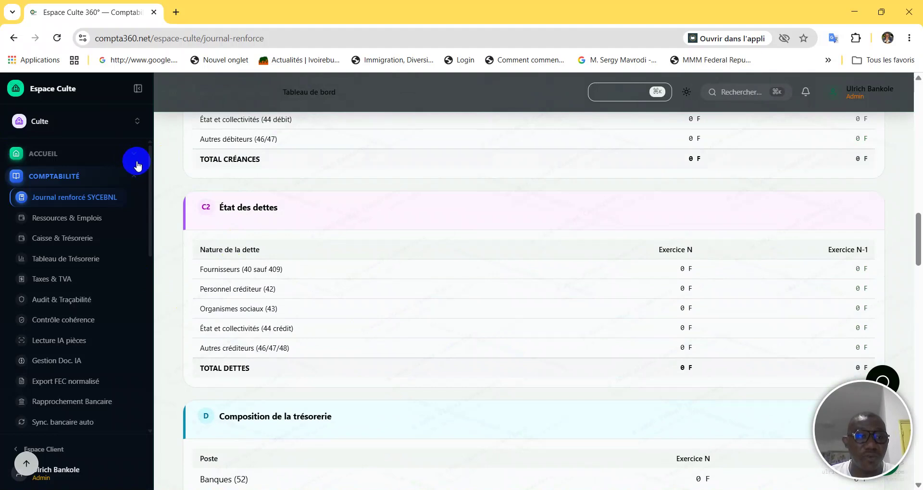
# Step: Open Ressources & Emplois and look over the 2026 summary and the list of recorded resources
pyautogui.click(89, 217)
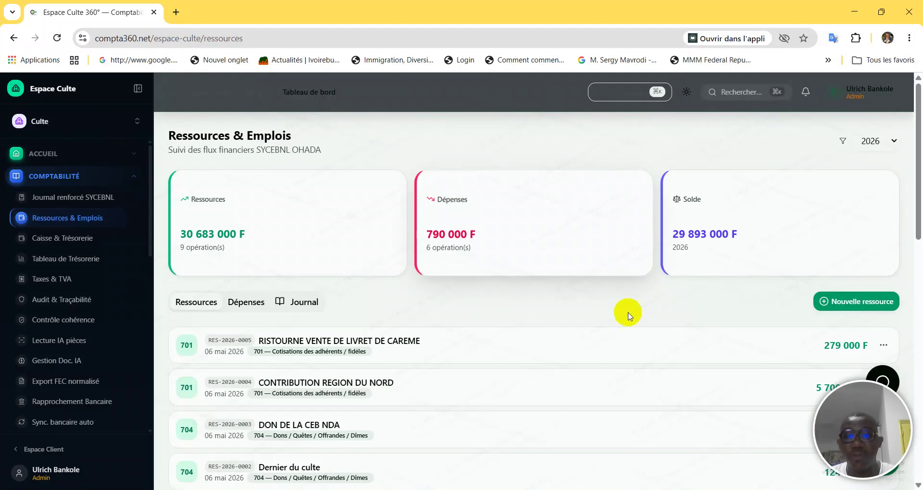
pyautogui.scroll(-2, 625, 328)
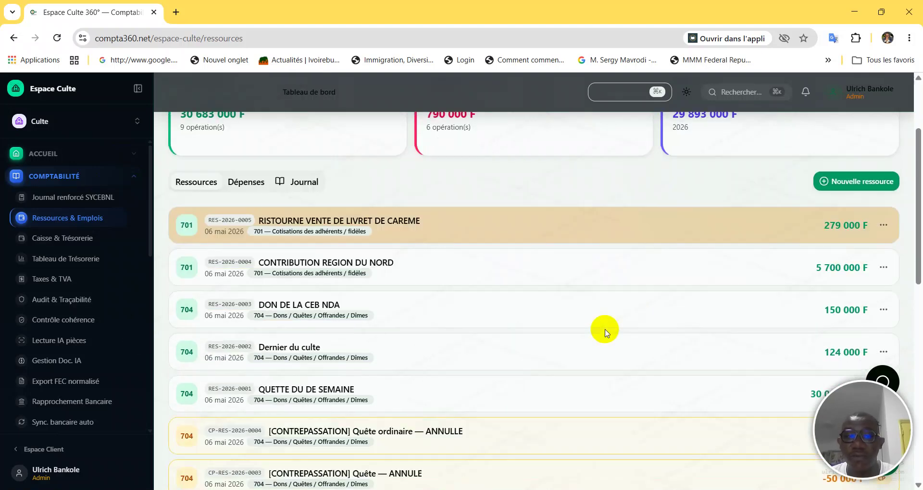
pyautogui.scroll(-5, 607, 330)
pyautogui.scroll(6, 583, 321)
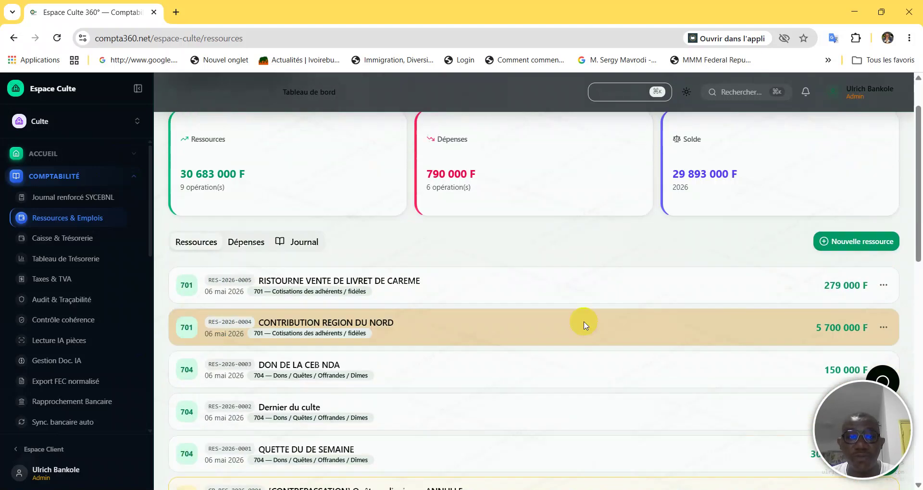
pyautogui.scroll(2, 715, 280)
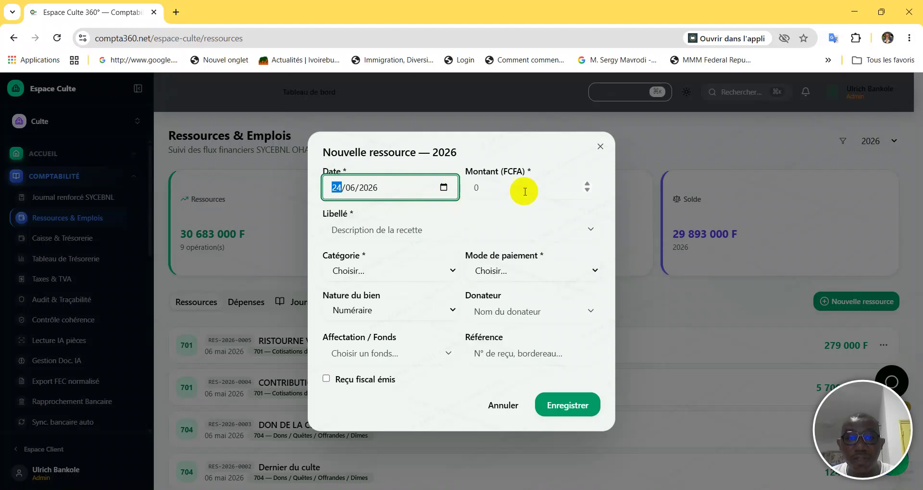
# Step: Check the category and payment mode choices in the new resource form, leaving it without saving
pyautogui.click(425, 272)
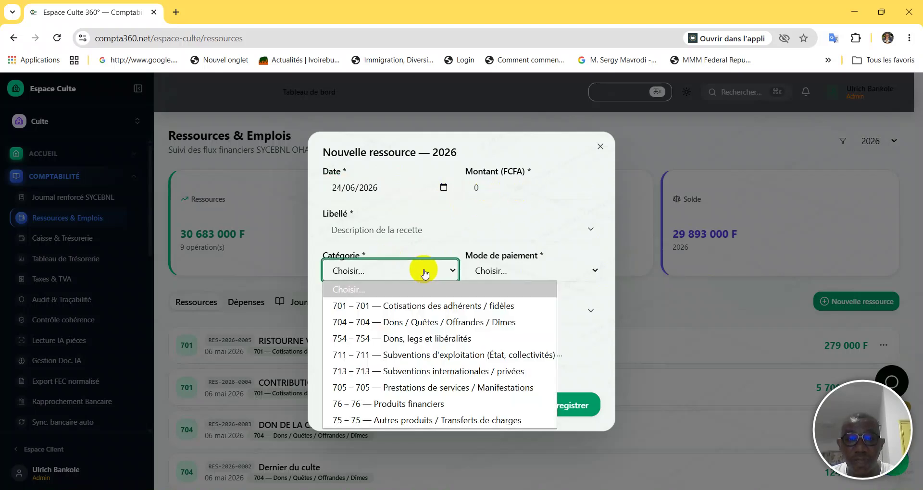
pyautogui.click(425, 272)
pyautogui.click(522, 274)
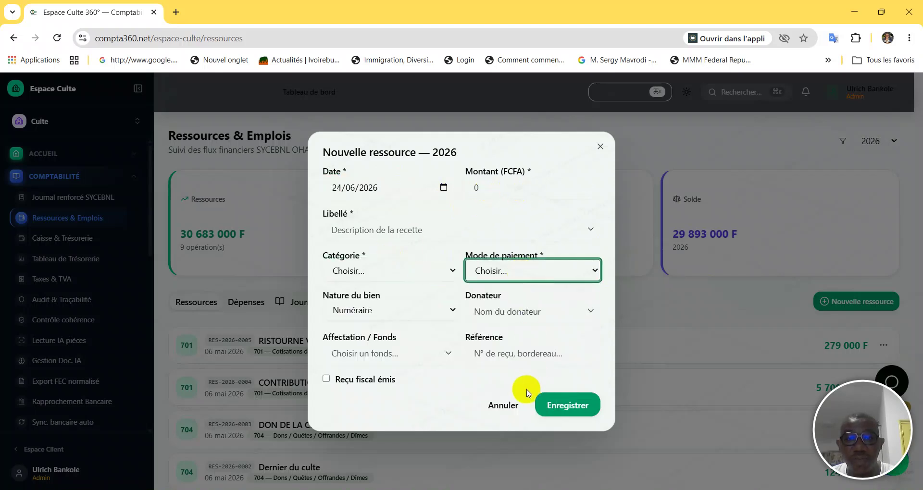
pyautogui.click(502, 404)
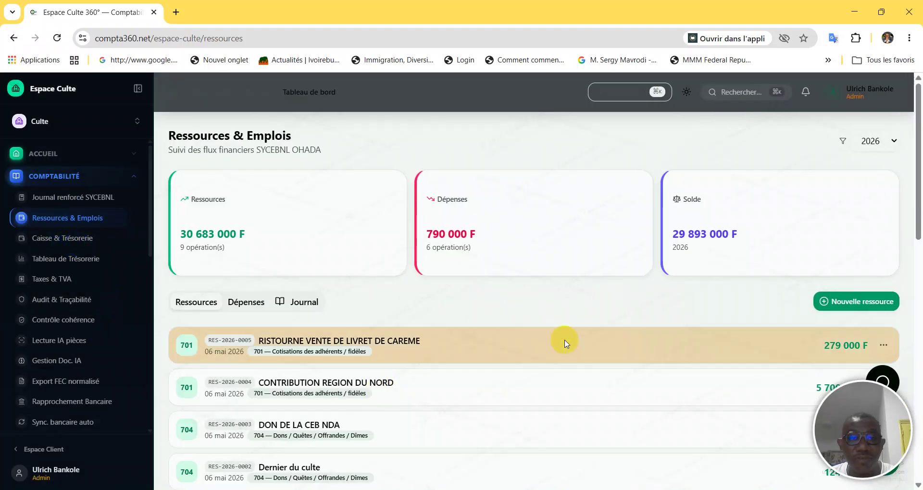
# Step: Open Caisse & Trésorerie and review the current session, État des mouvements, and Historique des sessions
pyautogui.click(70, 242)
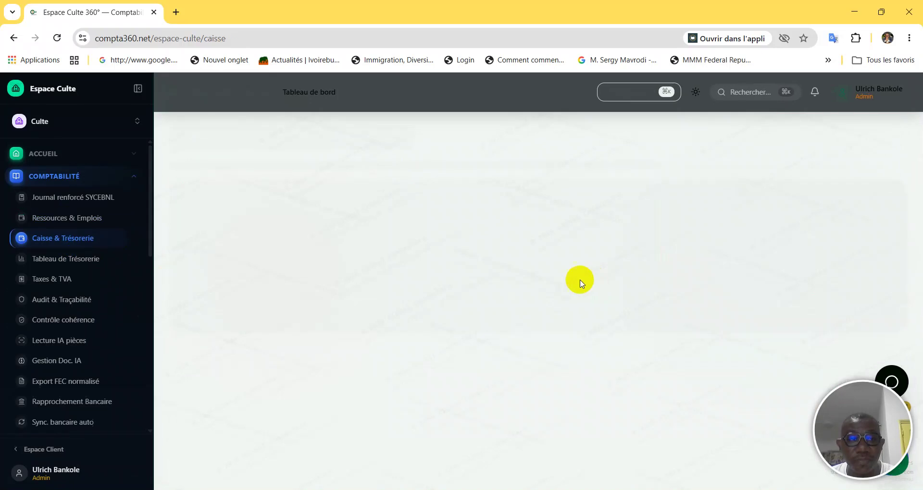
pyautogui.scroll(-1, 728, 294)
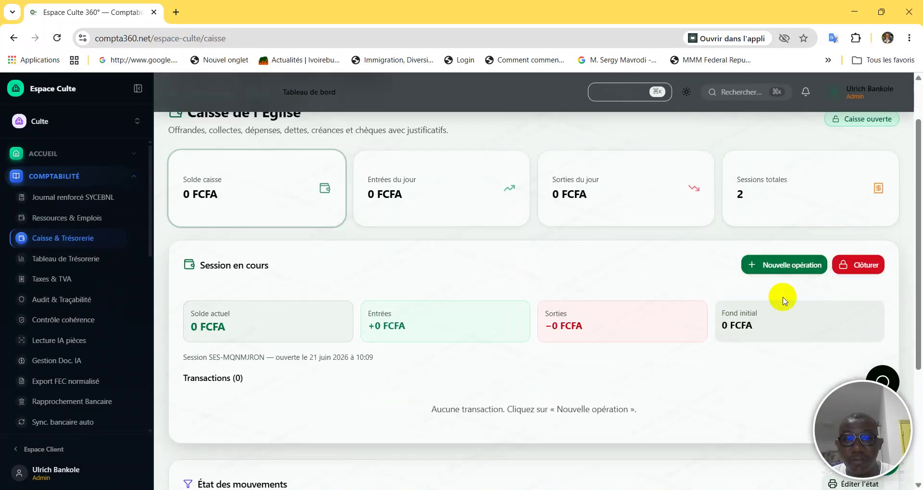
pyautogui.scroll(-3, 759, 291)
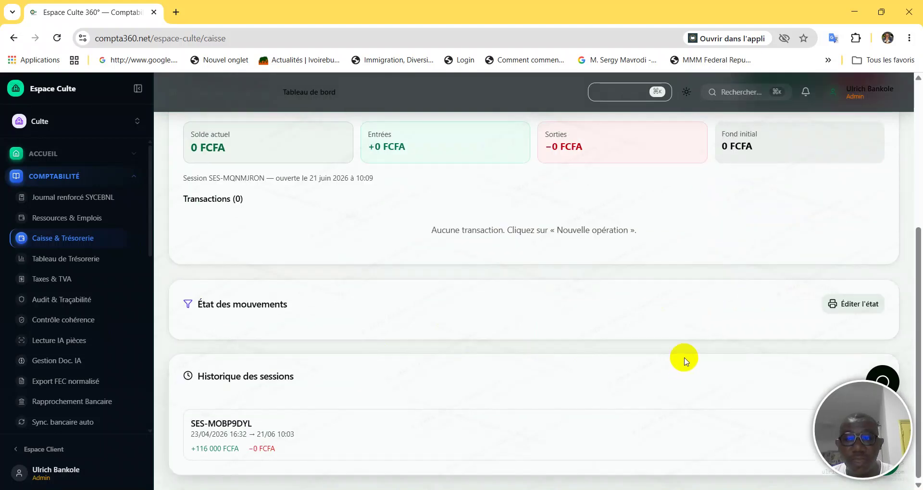
pyautogui.scroll(4, 721, 356)
# Step: View the Nouvelle opération de caisse entry form and leave it without saving
pyautogui.click(864, 331)
pyautogui.click(798, 330)
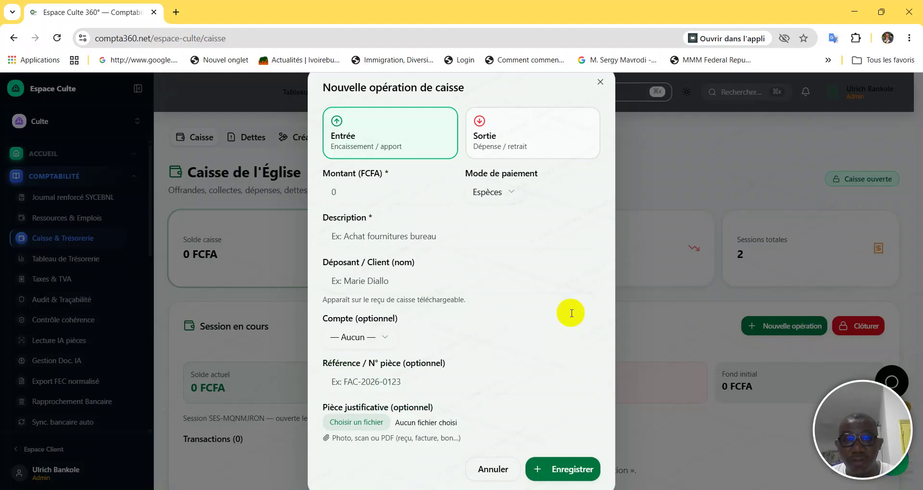
pyautogui.click(492, 467)
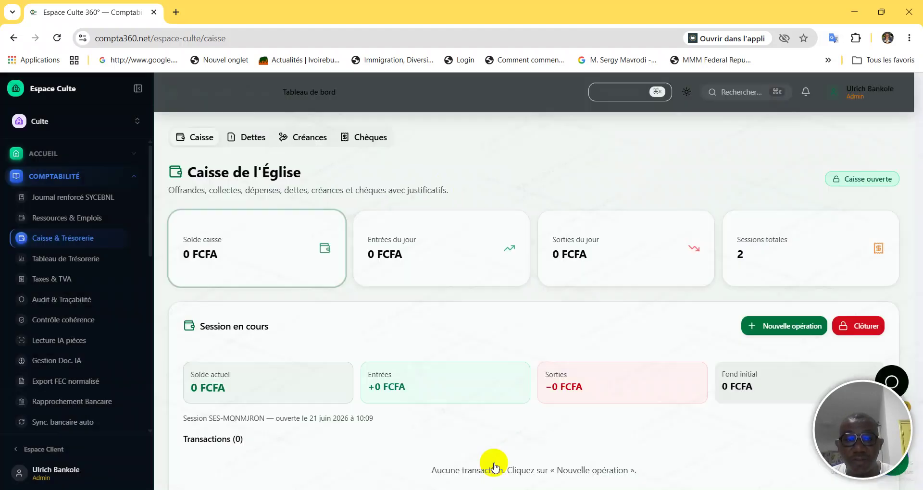
# Step: Look over the church cash register's Dettes, Créances, and Chèques sections
pyautogui.doubleClick(247, 181)
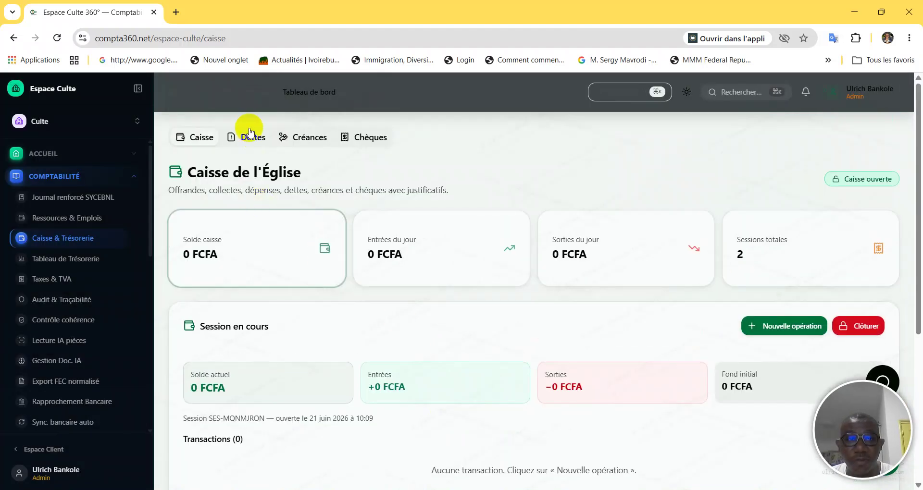
pyautogui.click(250, 134)
pyautogui.click(306, 138)
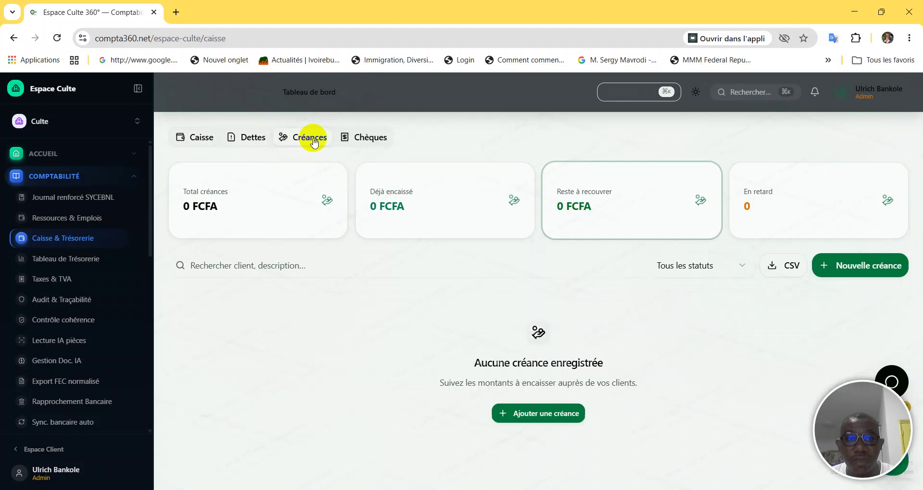
pyautogui.click(381, 143)
# Step: Review the Tableau de Trésorerie charts and Tableau récapitulatif OHADA, and view the Taxes & TVA declarations
pyautogui.click(68, 258)
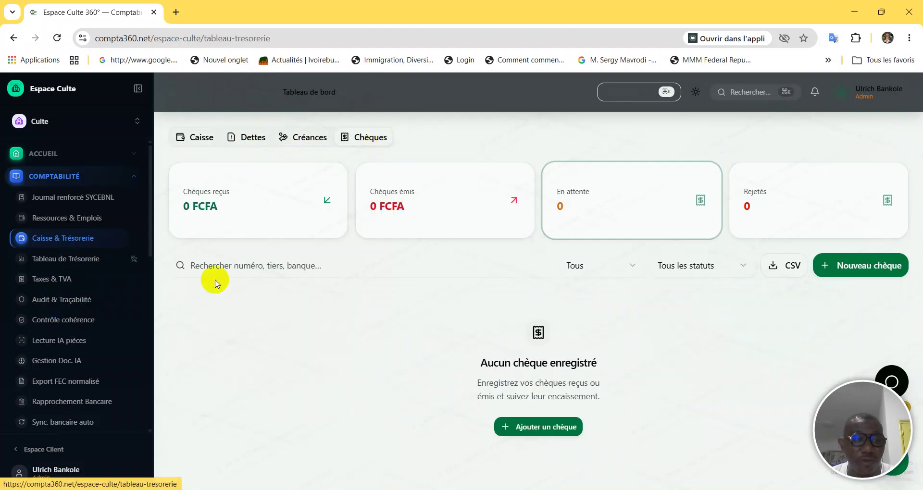
pyautogui.scroll(-3, 452, 315)
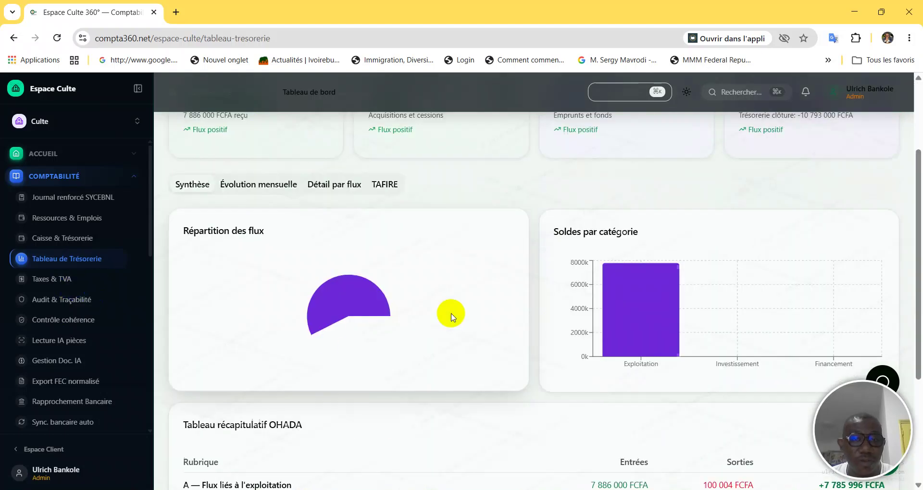
pyautogui.scroll(2, 373, 307)
pyautogui.scroll(-3, 324, 352)
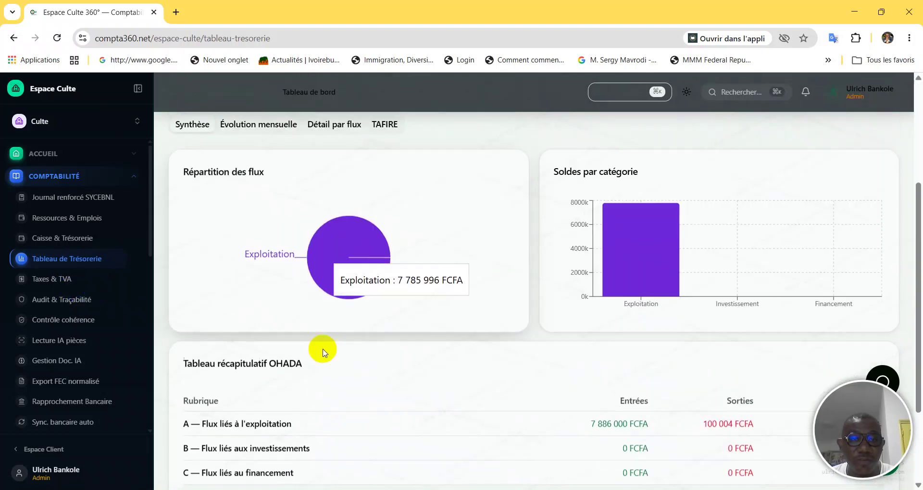
pyautogui.click(66, 281)
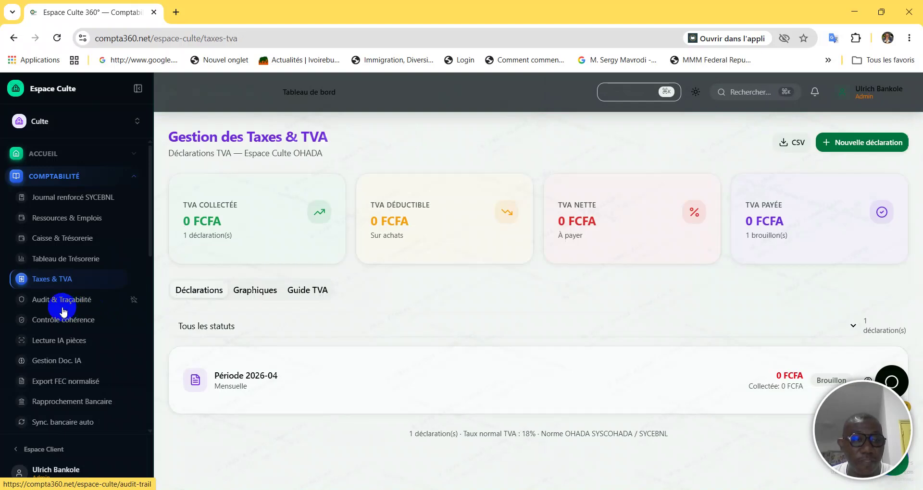
# Step: Review Audit & Traçabilité with its Missions, Risques, and Journal sections, and view the Contrôle cohérence results
pyautogui.click(66, 307)
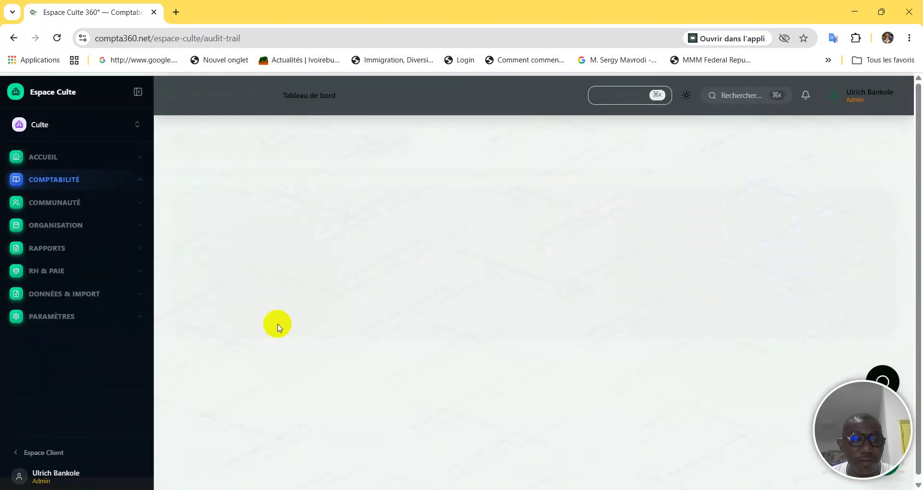
pyautogui.scroll(-3, 504, 334)
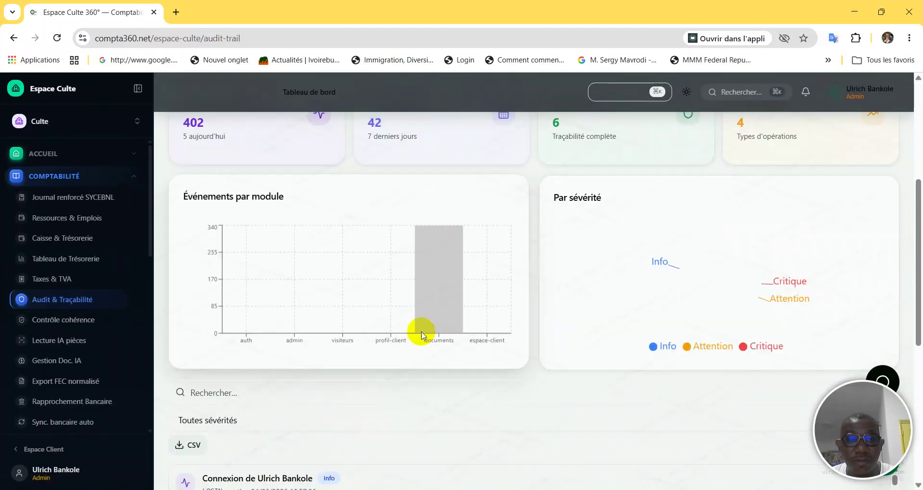
pyautogui.scroll(5, 413, 334)
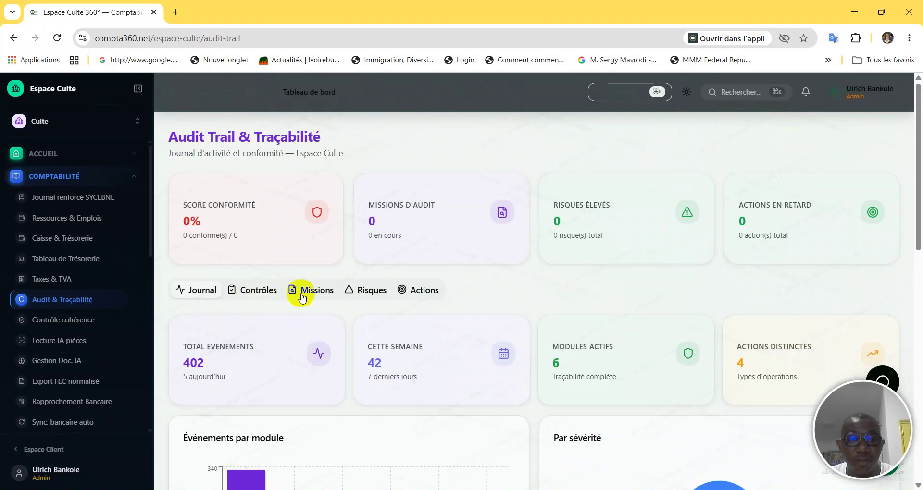
pyautogui.click(310, 295)
pyautogui.click(360, 292)
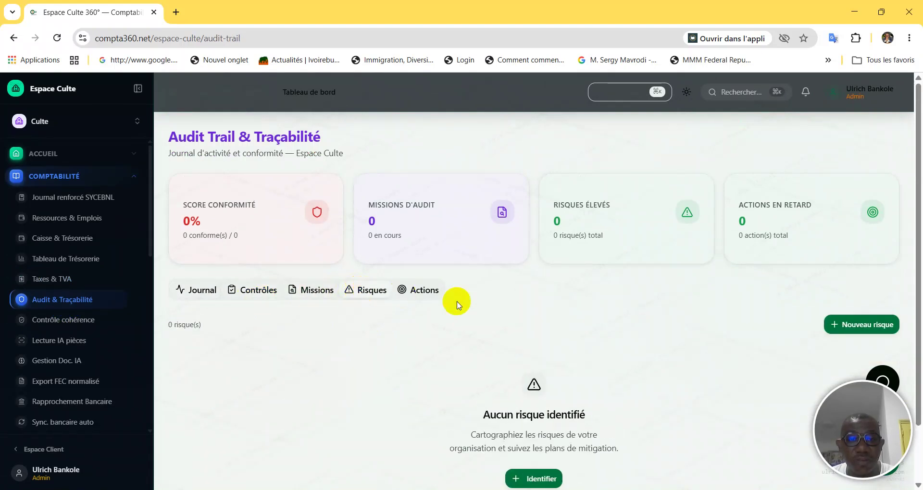
pyautogui.click(197, 294)
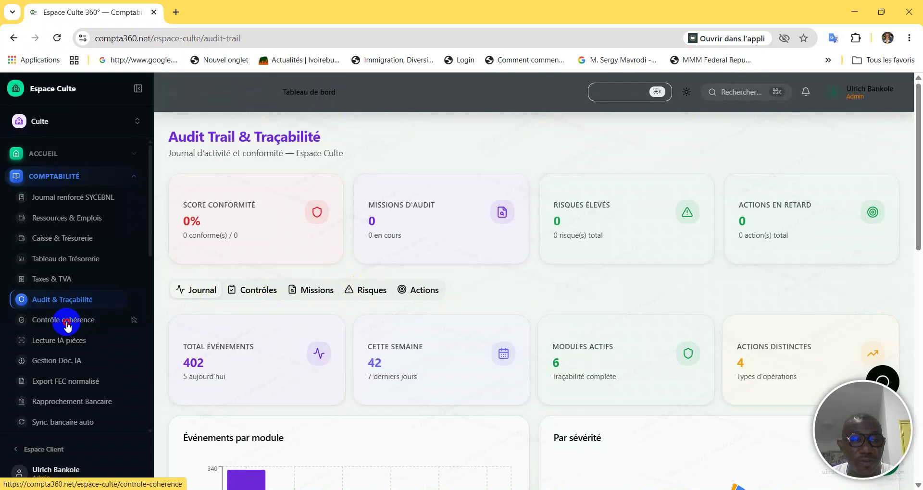
pyautogui.click(68, 320)
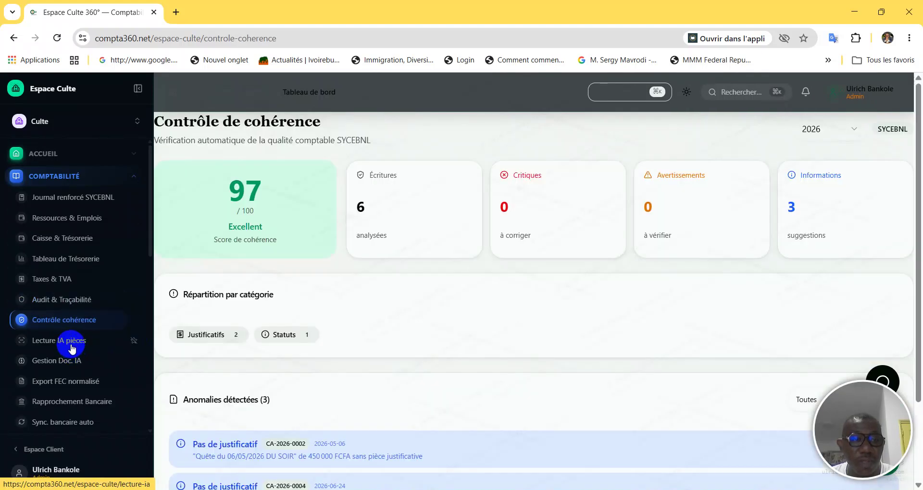
# Step: Read the Lecture IA pièces page on OCR document entry and open Gestion Doc. IA
pyautogui.click(71, 343)
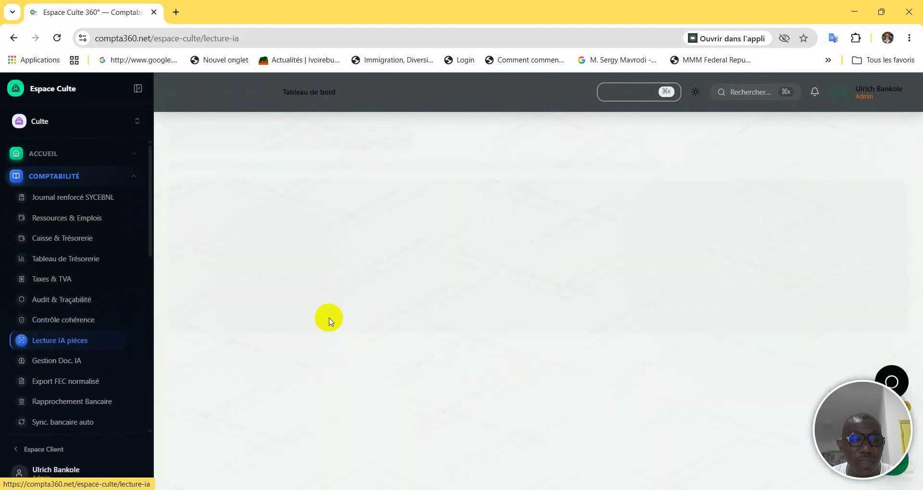
pyautogui.scroll(-1, 602, 331)
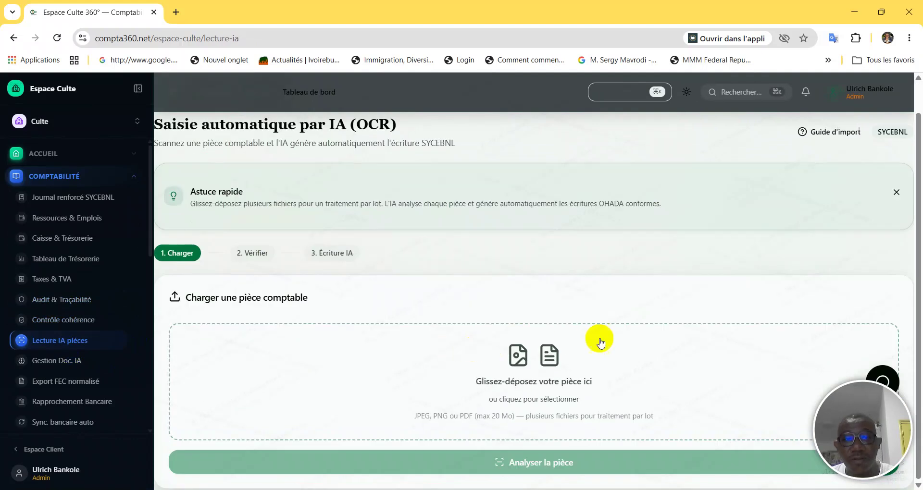
pyautogui.moveTo(454, 142); pyautogui.dragTo(196, 143)
pyautogui.scroll(1, 568, 365)
pyautogui.scroll(-1, 577, 384)
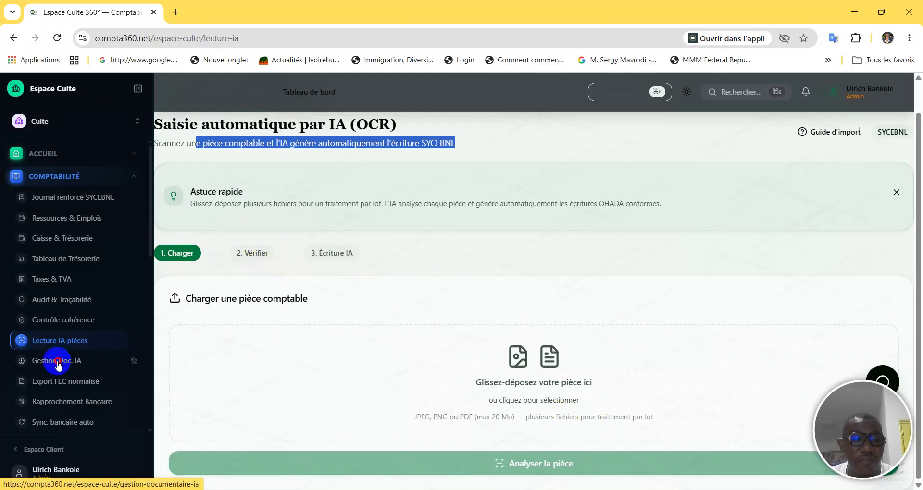
pyautogui.click(74, 362)
# Step: Open Export FEC normalisé and examine its fiscal year, export types, output formats, and export summary
pyautogui.scroll(-3, 106, 390)
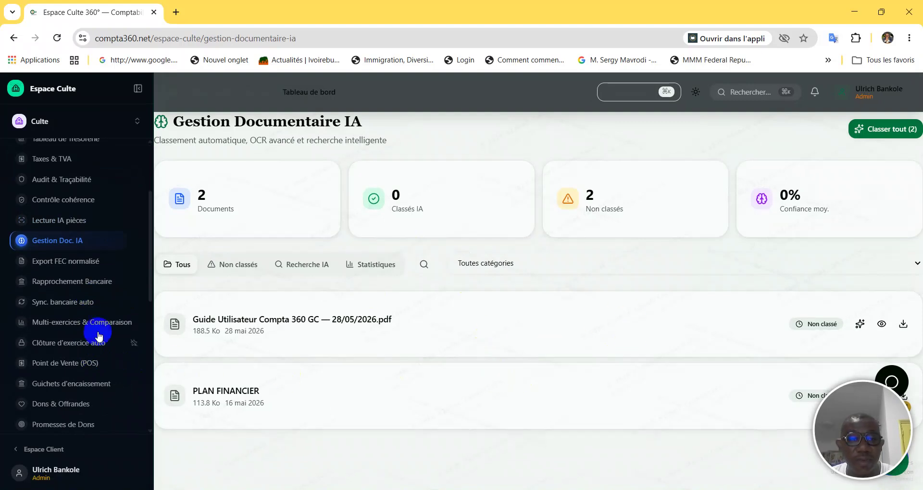
pyautogui.click(71, 268)
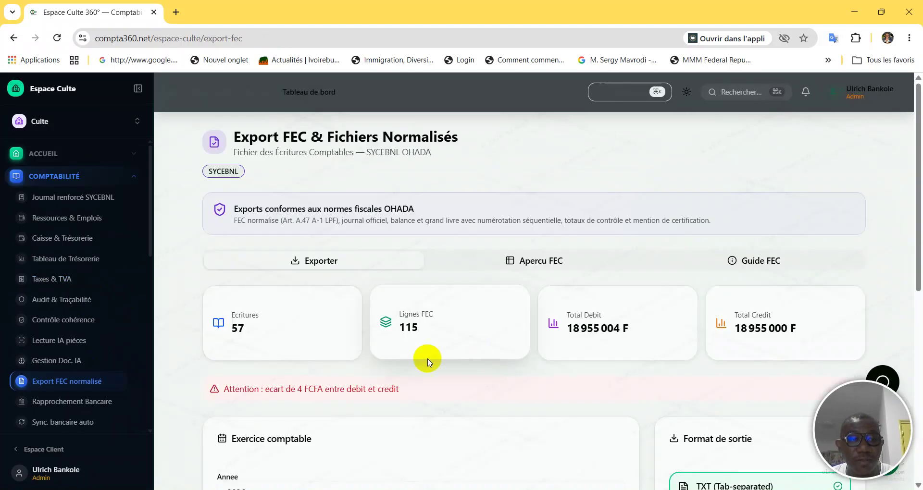
pyautogui.scroll(-4, 695, 334)
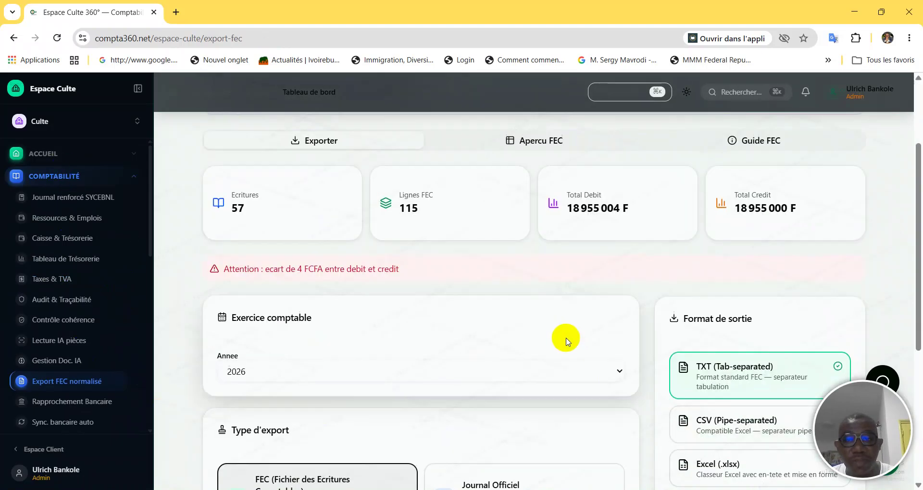
pyautogui.scroll(3, 692, 337)
pyautogui.scroll(2, 685, 322)
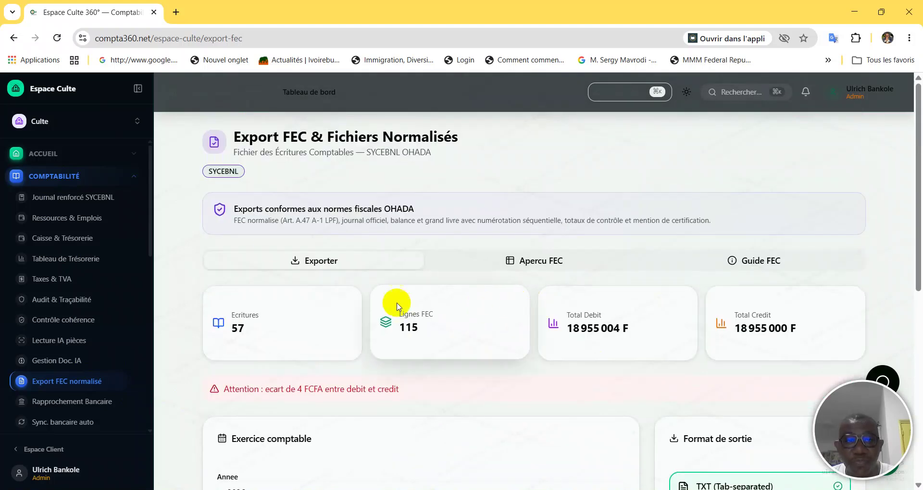
pyautogui.scroll(-2, 433, 251)
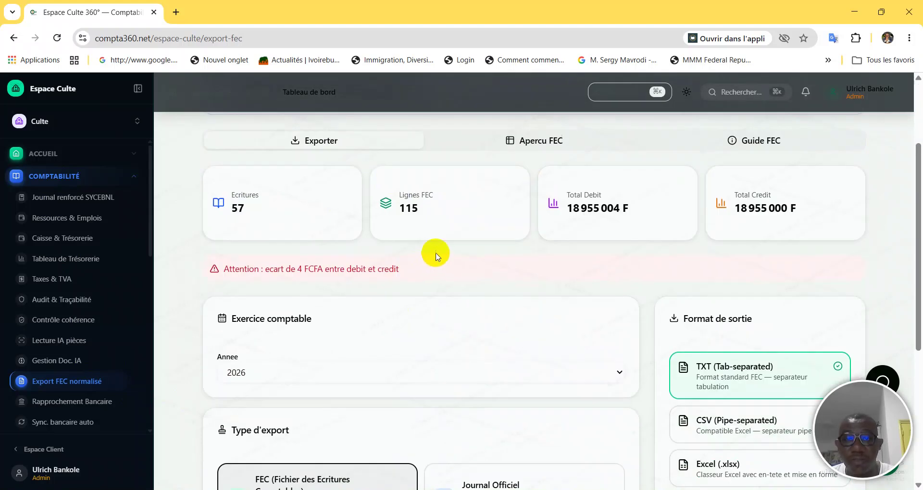
pyautogui.scroll(-5, 577, 317)
pyautogui.scroll(5, 422, 299)
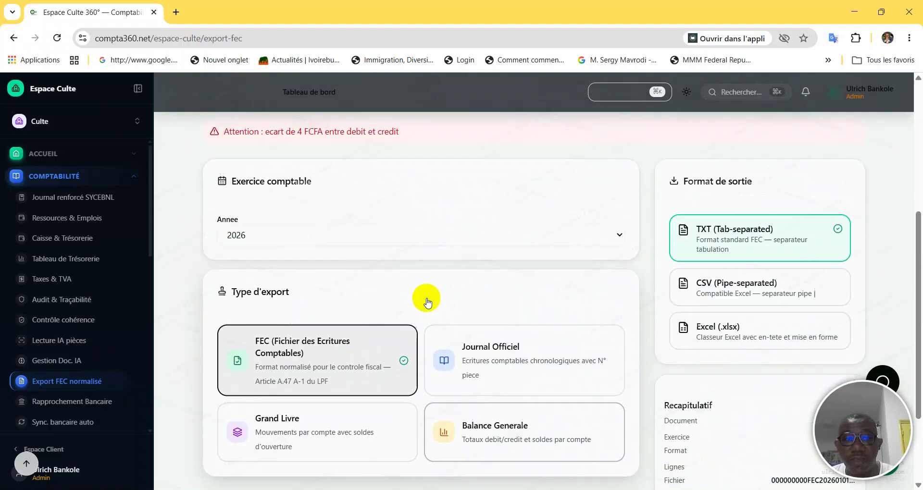
pyautogui.scroll(-3, 697, 317)
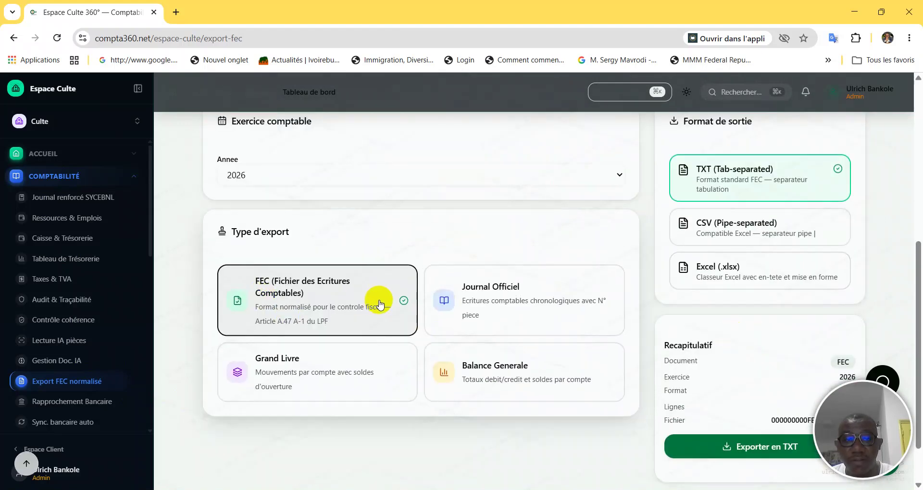
pyautogui.scroll(-1, 525, 309)
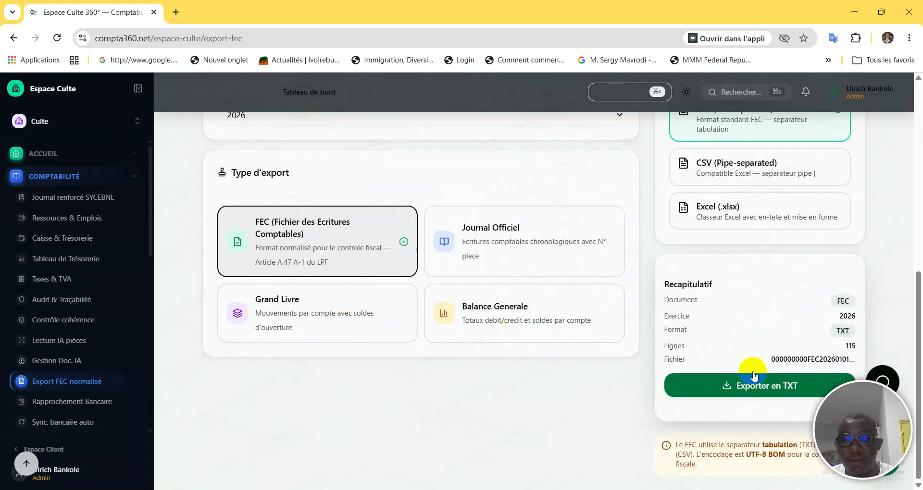
# Step: Review the export types and output formats of the FEC export once more, and open Rapprochement Bancaire
pyautogui.scroll(3, 757, 346)
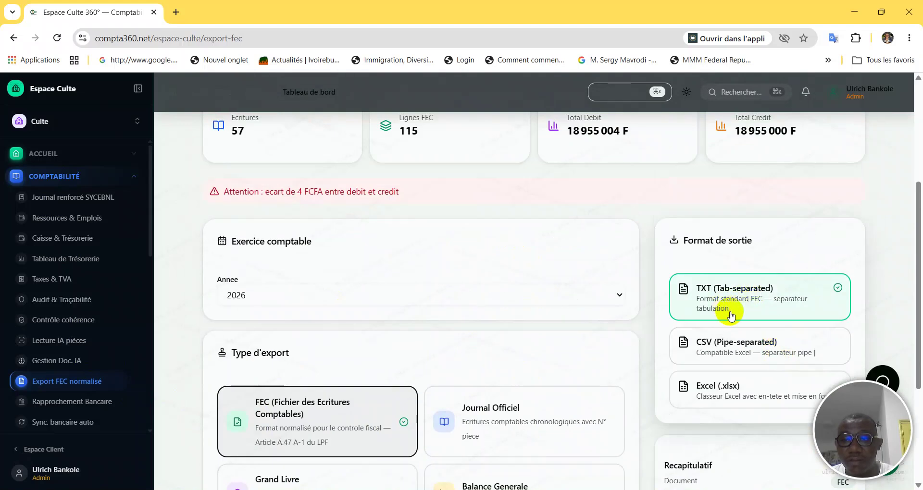
pyautogui.scroll(-2, 741, 291)
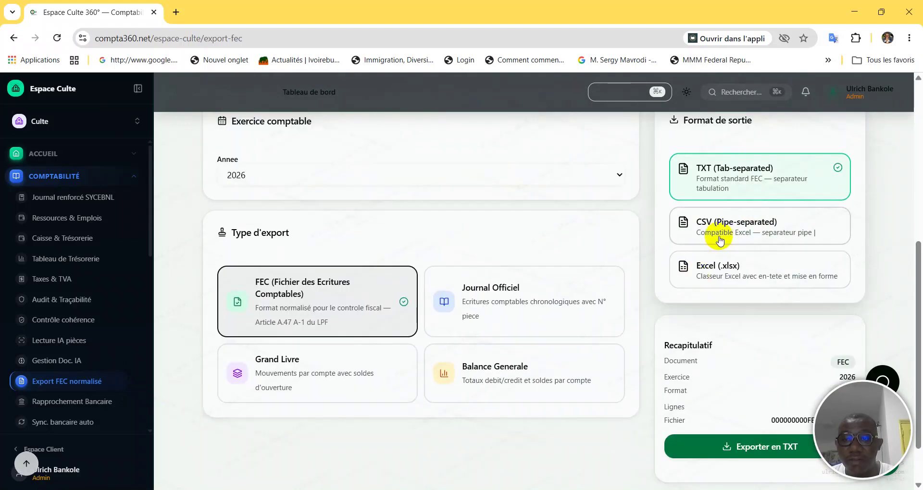
pyautogui.scroll(-1, 757, 268)
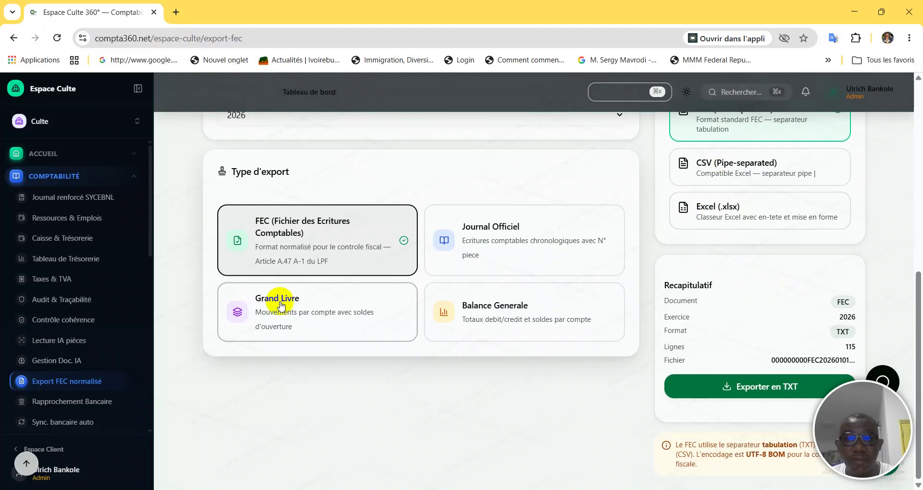
pyautogui.click(75, 403)
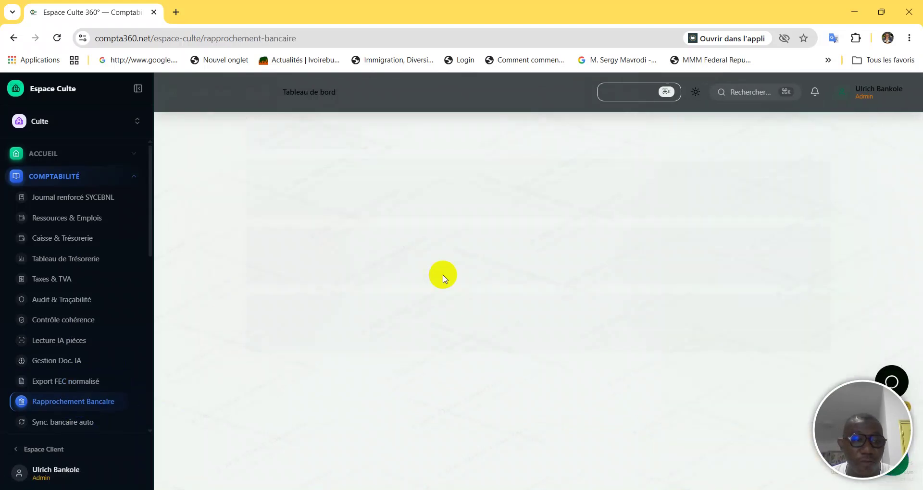
# Step: Open Sync. bancaire auto, view the banks offered for a new bank connection, and close the form without creating one
pyautogui.scroll(-5, 10, 356)
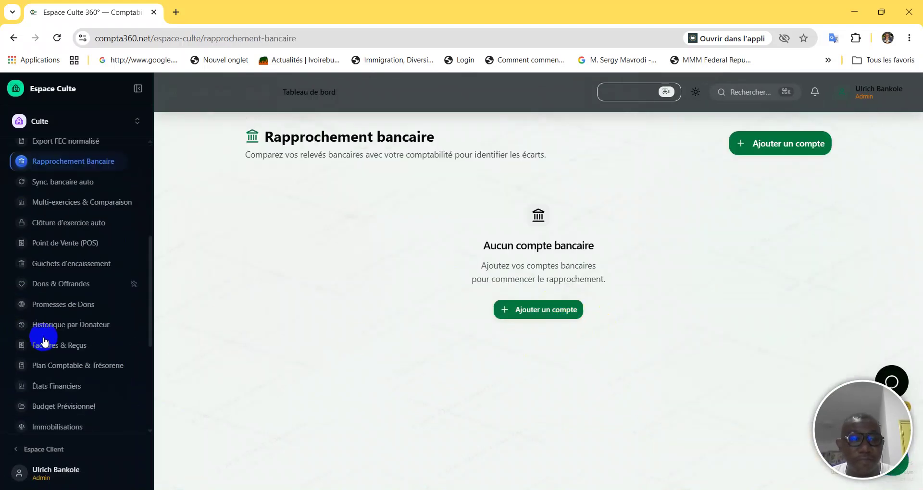
pyautogui.click(73, 183)
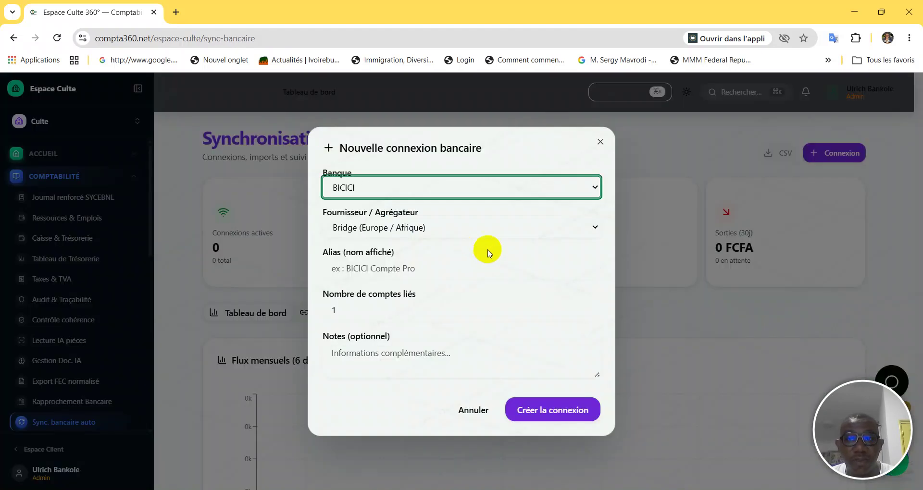
pyautogui.click(403, 189)
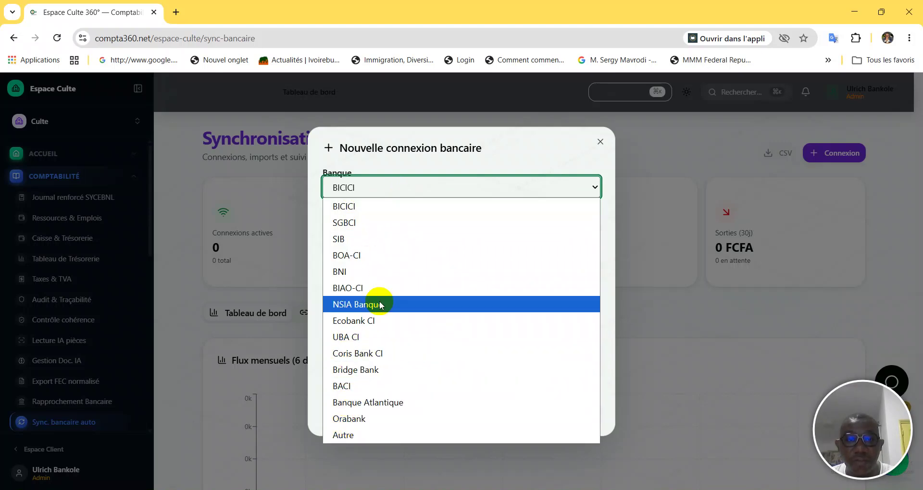
pyautogui.click(642, 308)
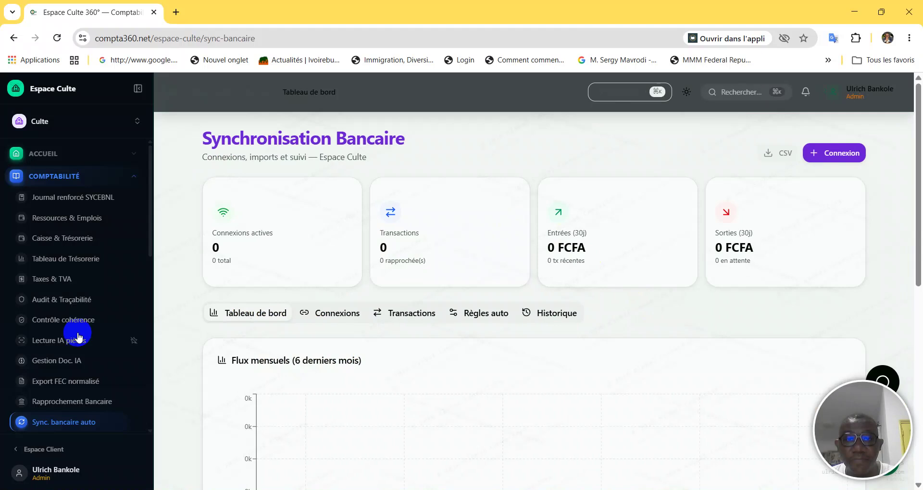
# Step: Open Point de Vente (POS) and review its dashboard, including the seven-day sales chart and stock alerts
pyautogui.scroll(-2, 58, 387)
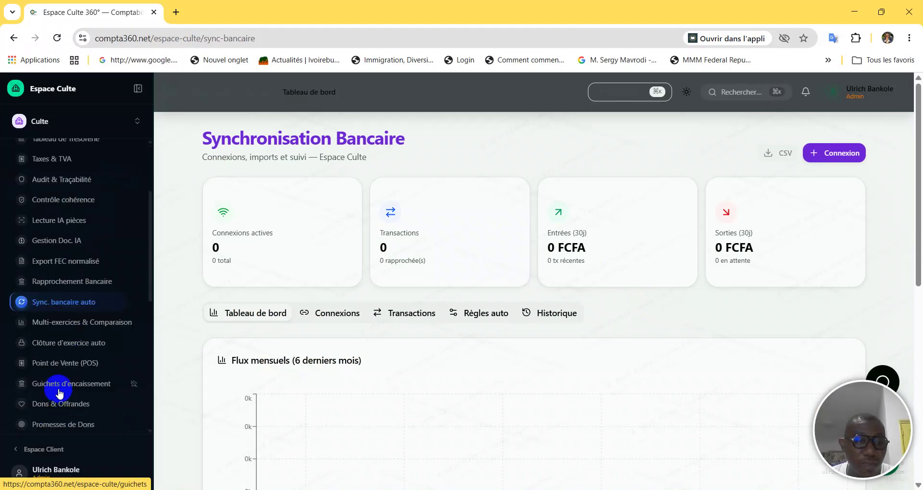
pyautogui.scroll(-5, 60, 336)
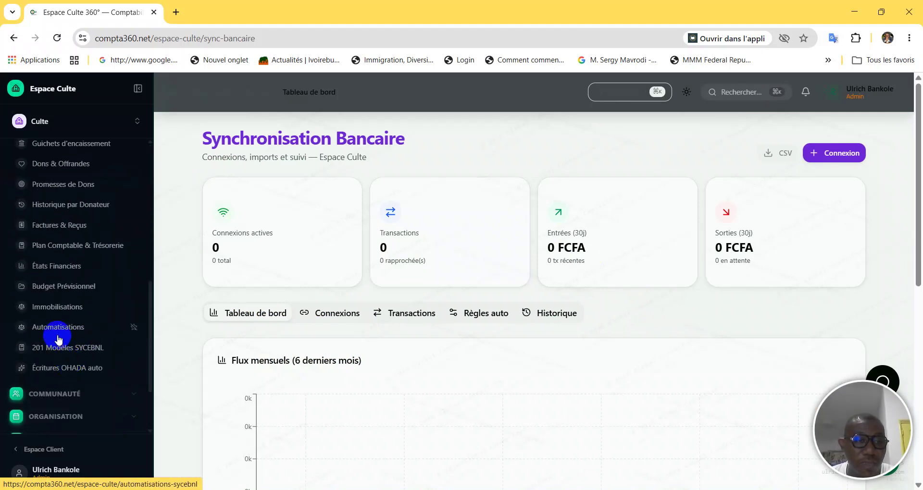
pyautogui.scroll(3, 75, 342)
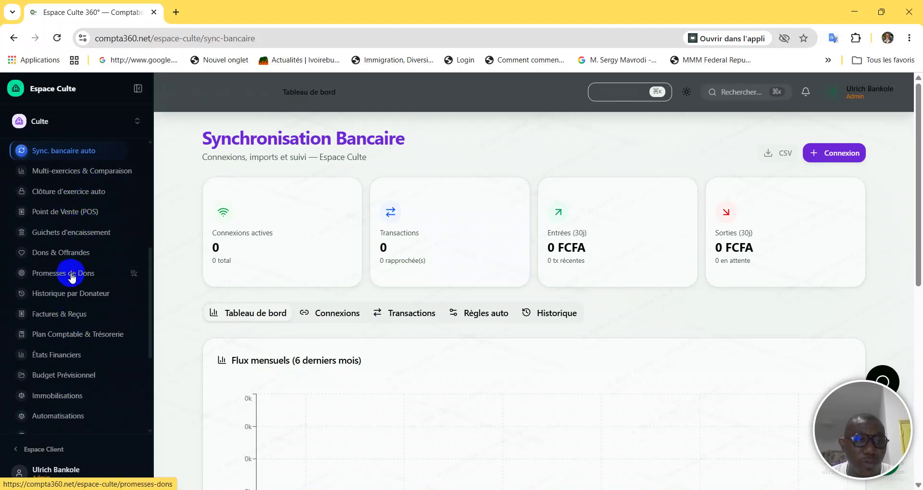
pyautogui.click(65, 211)
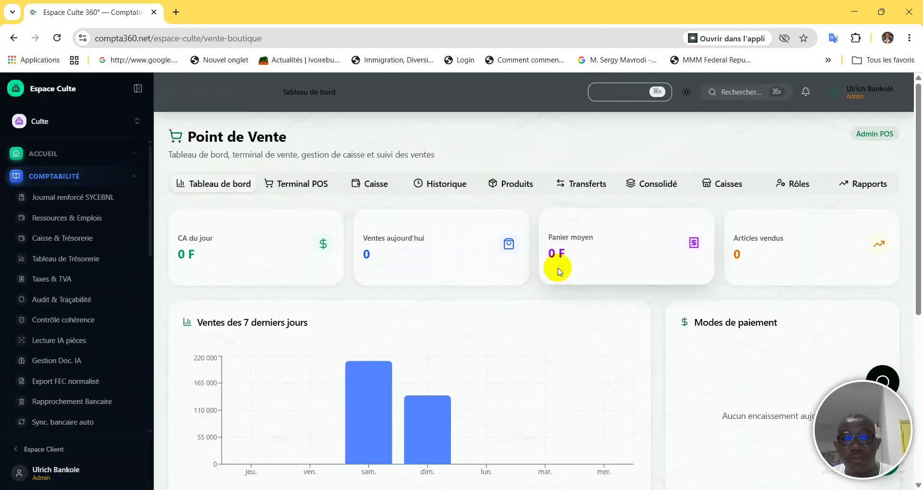
pyautogui.scroll(-6, 481, 298)
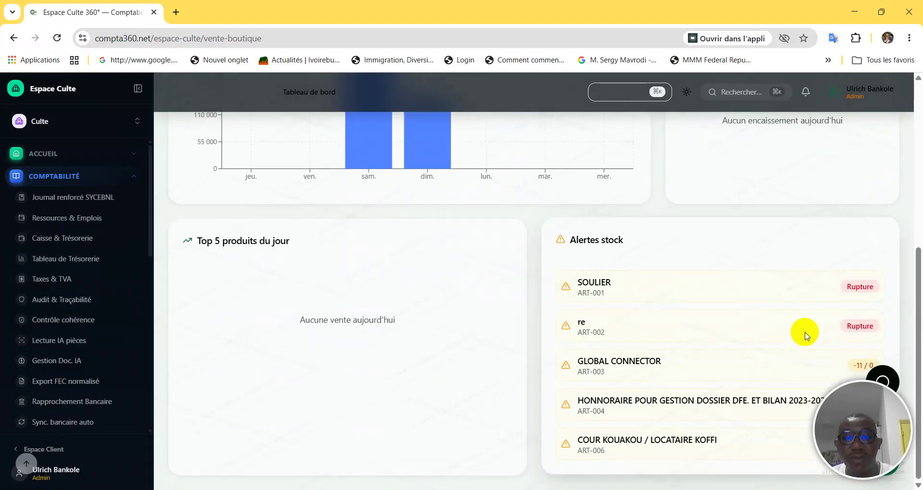
pyautogui.scroll(6, 695, 294)
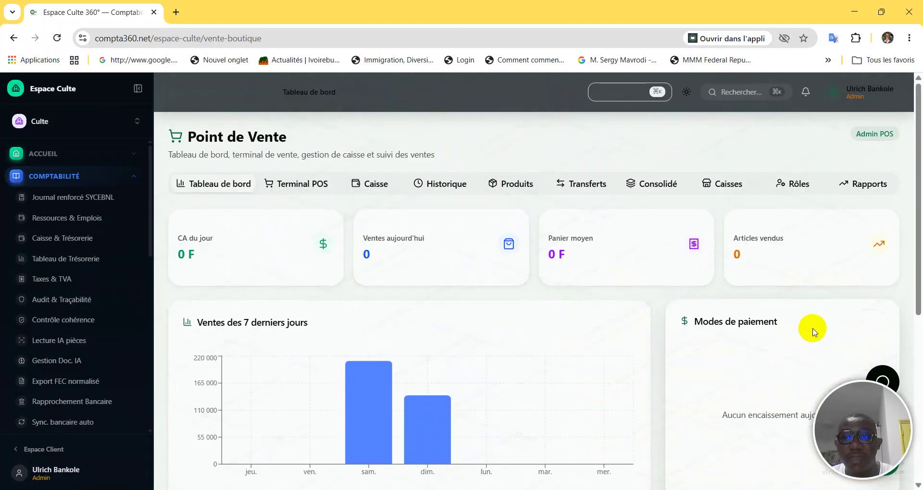
# Step: View the Point de Vente sections Rôles, Caisses, Consolidé, Transferts, Produits, and Caisse
pyautogui.click(800, 184)
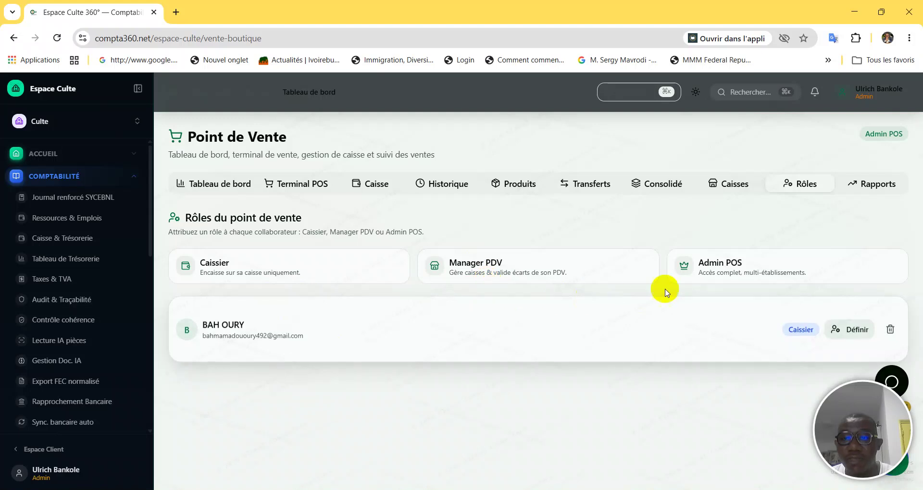
pyautogui.click(728, 185)
pyautogui.click(654, 185)
pyautogui.click(583, 185)
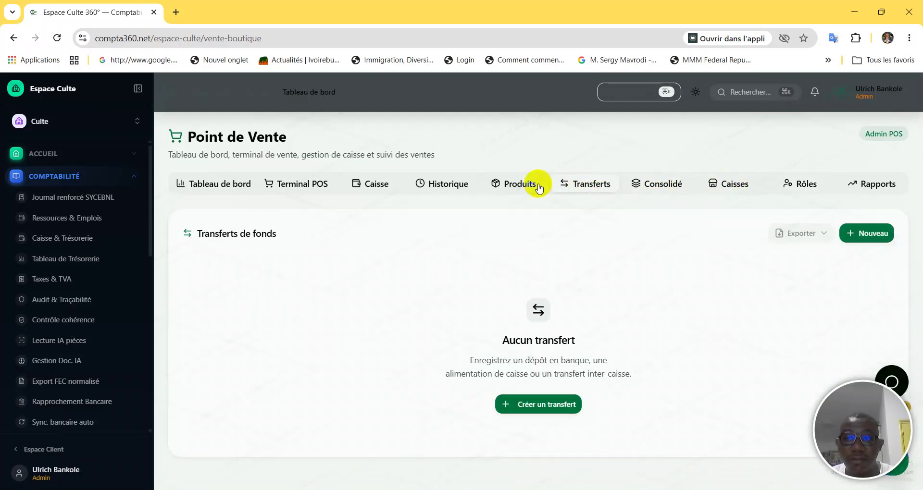
pyautogui.click(524, 189)
pyautogui.scroll(-1, 372, 332)
pyautogui.scroll(1, 371, 332)
pyautogui.click(376, 183)
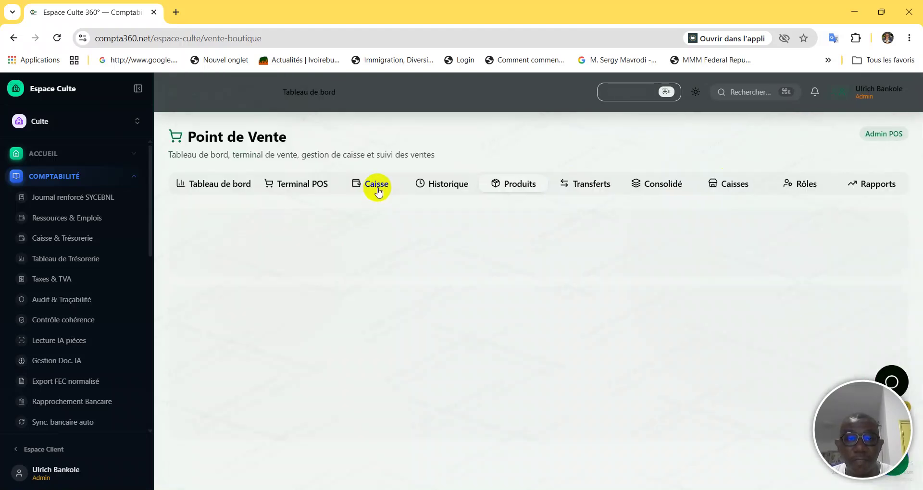
# Step: Open Terminal POS and view its products as a list, returning to the grid layout
pyautogui.click(303, 188)
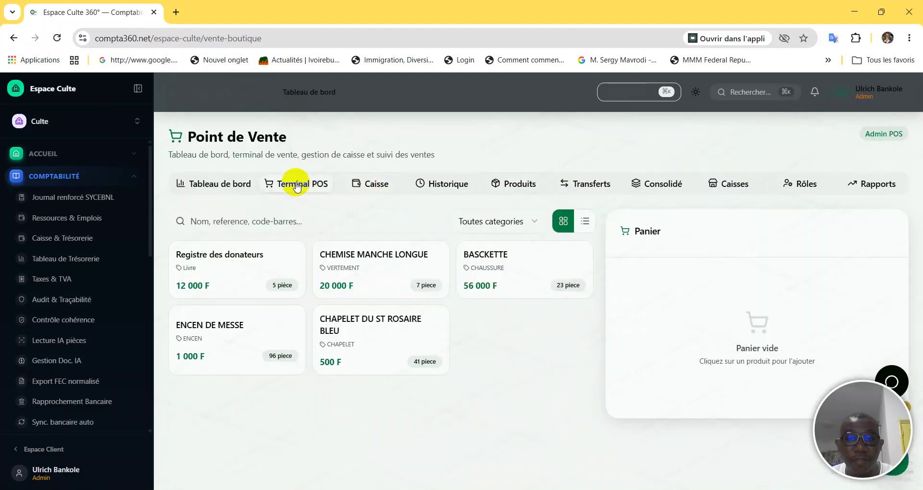
pyautogui.click(211, 190)
pyautogui.click(292, 185)
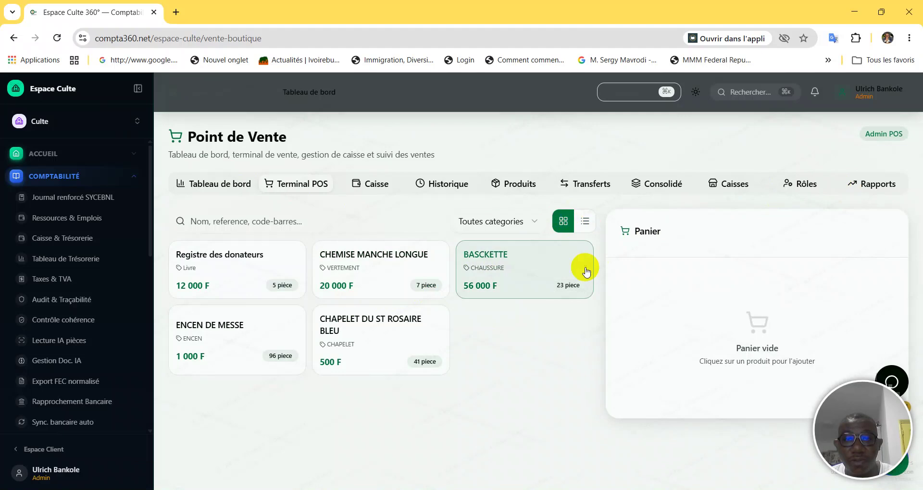
pyautogui.click(531, 227)
pyautogui.click(585, 226)
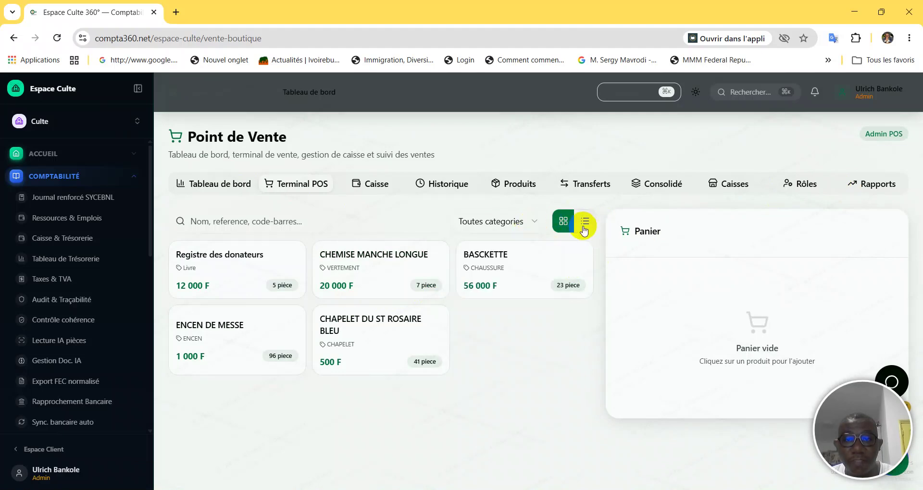
pyautogui.click(587, 225)
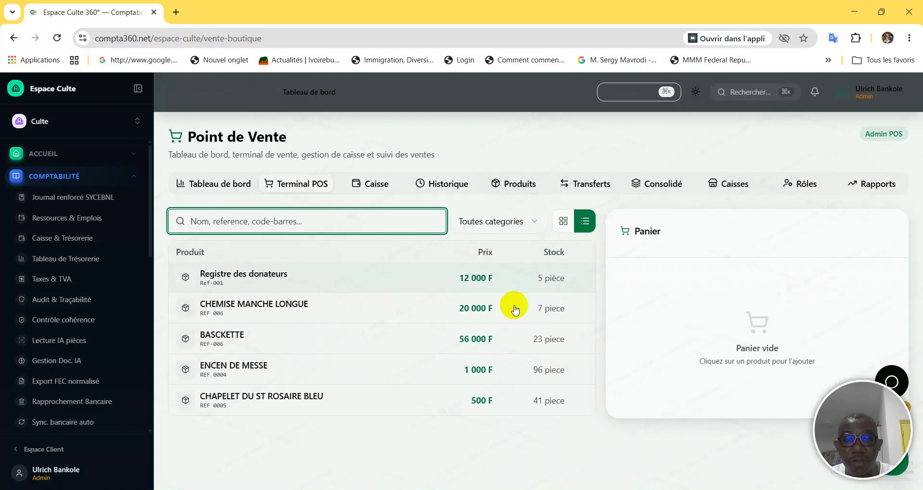
pyautogui.click(564, 223)
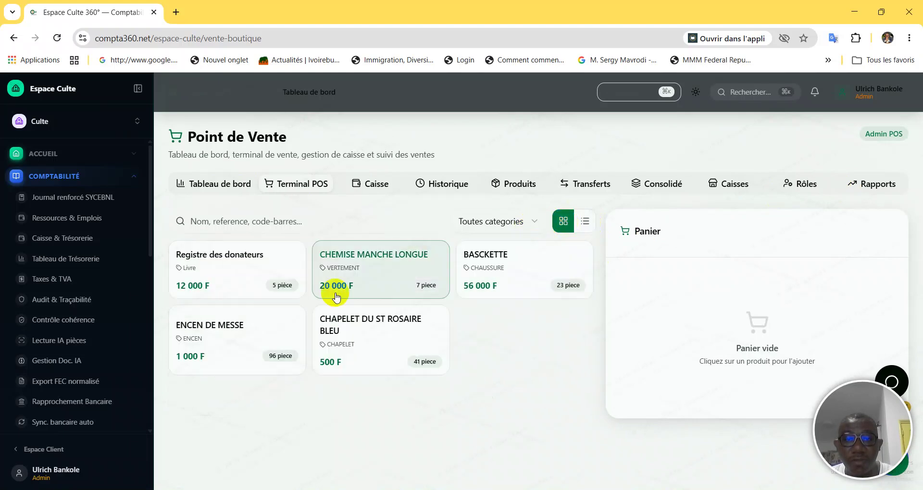
# Step: Add two units of Registre des donateurs to the cart and check the totals and payment options
pyautogui.click(263, 292)
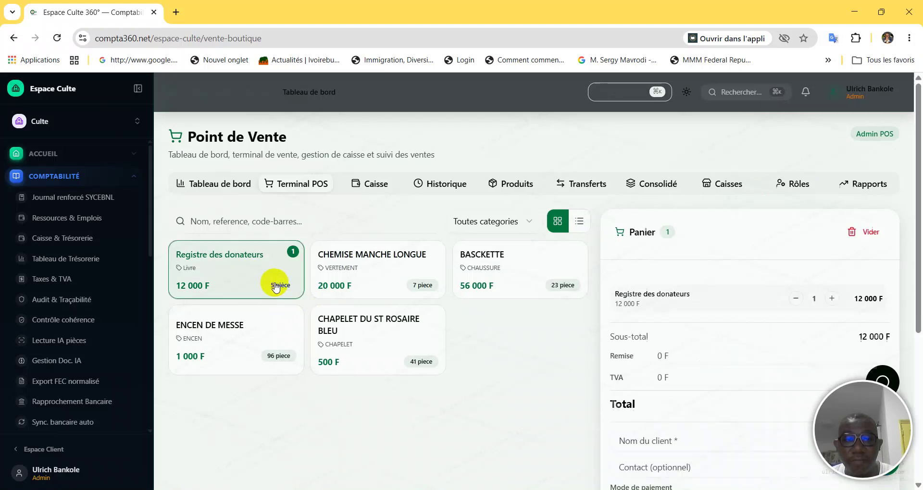
pyautogui.scroll(-3, 726, 339)
pyautogui.scroll(-1, 726, 339)
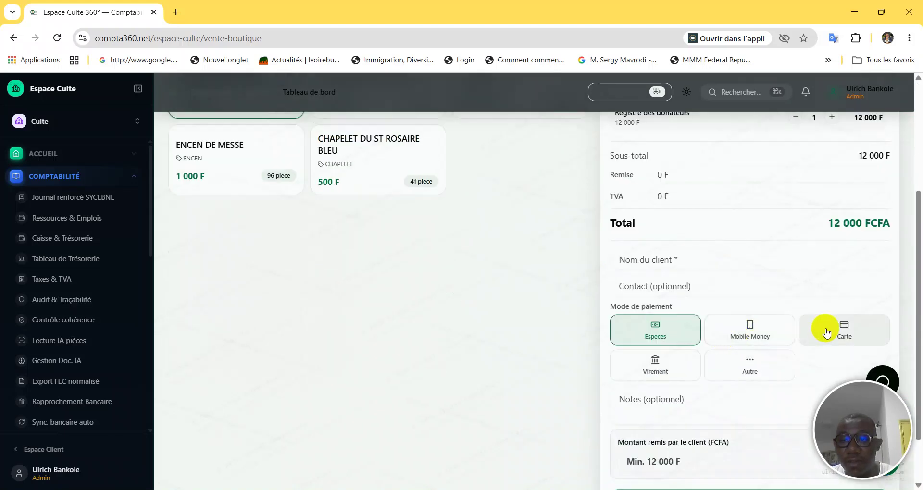
pyautogui.scroll(-1, 770, 310)
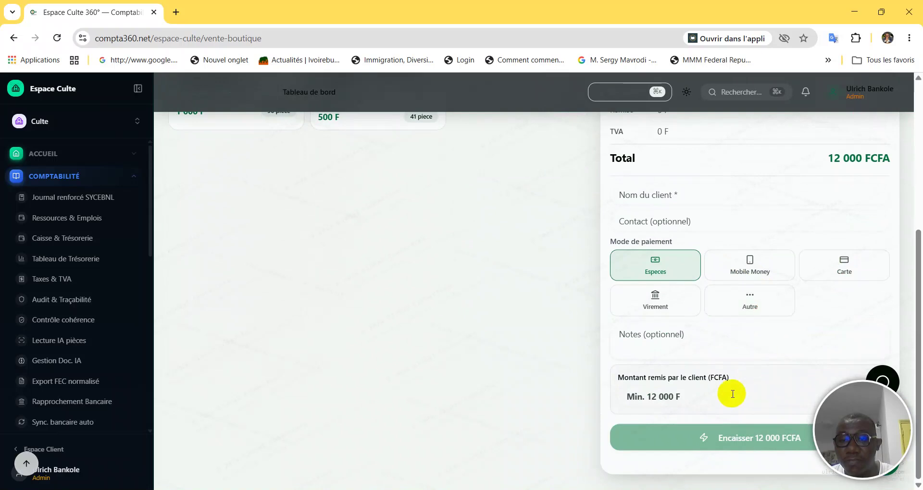
pyautogui.scroll(4, 750, 336)
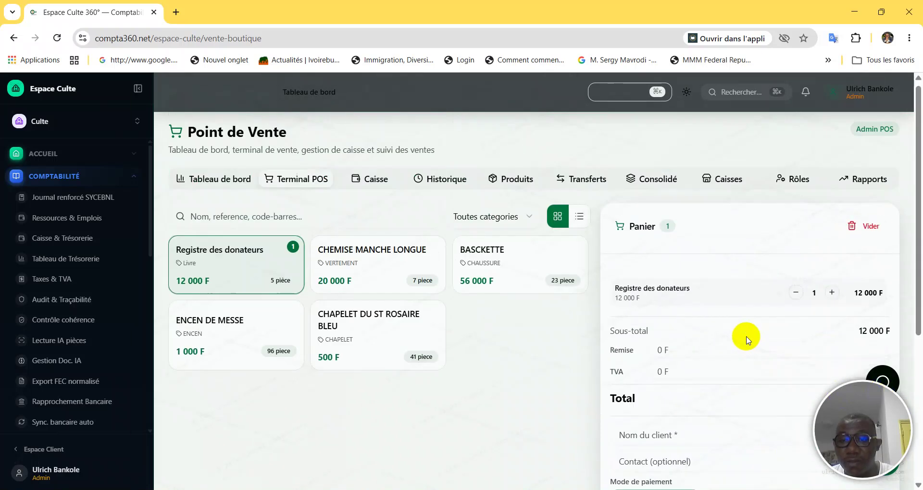
pyautogui.scroll(-1, 746, 340)
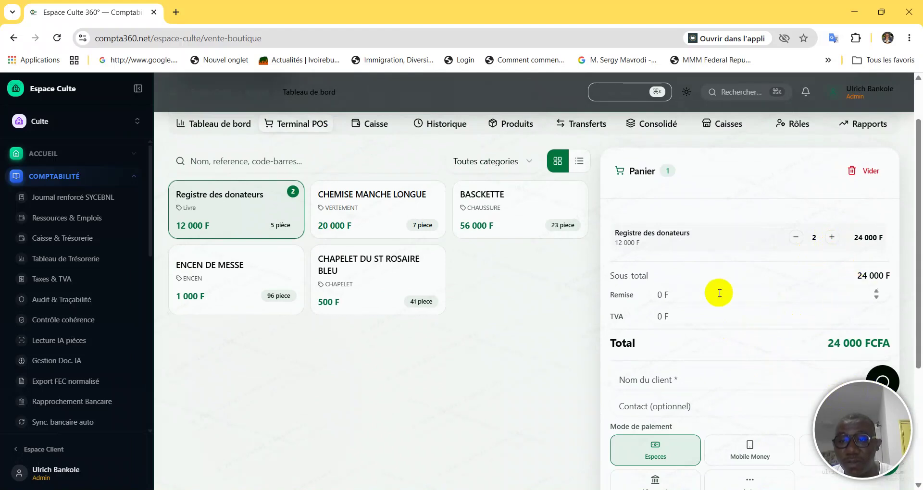
pyautogui.scroll(-1, 698, 296)
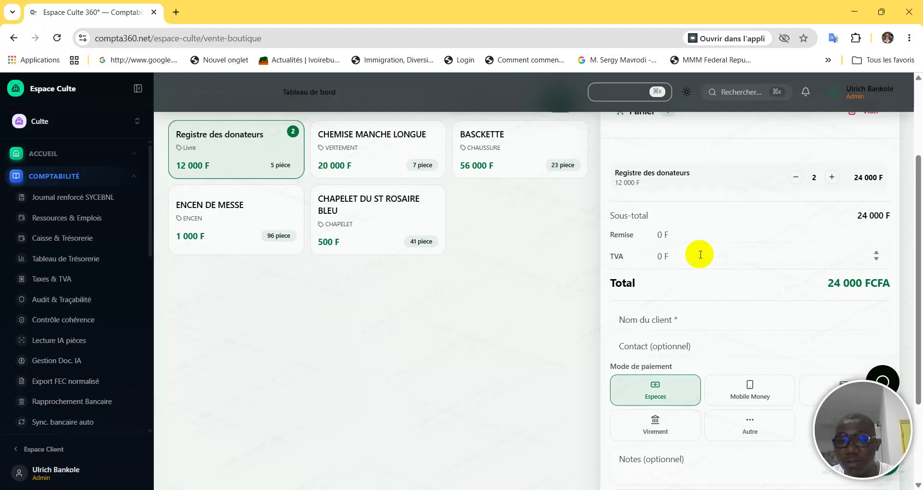
# Step: Enter N/A as the client name for the sale
pyautogui.scroll(-1, 752, 250)
pyautogui.click(667, 263)
pyautogui.write('n')
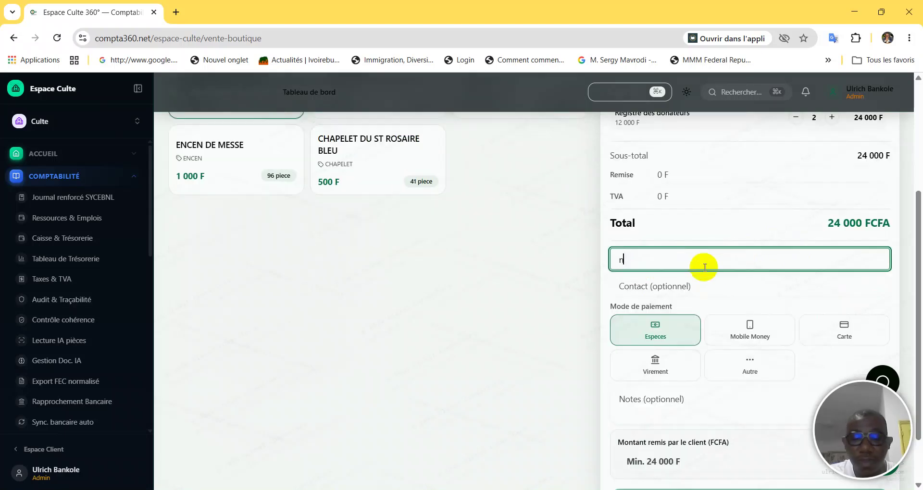
pyautogui.write('a')
pyautogui.press('BackSpace')
pyautogui.press('BackSpace')
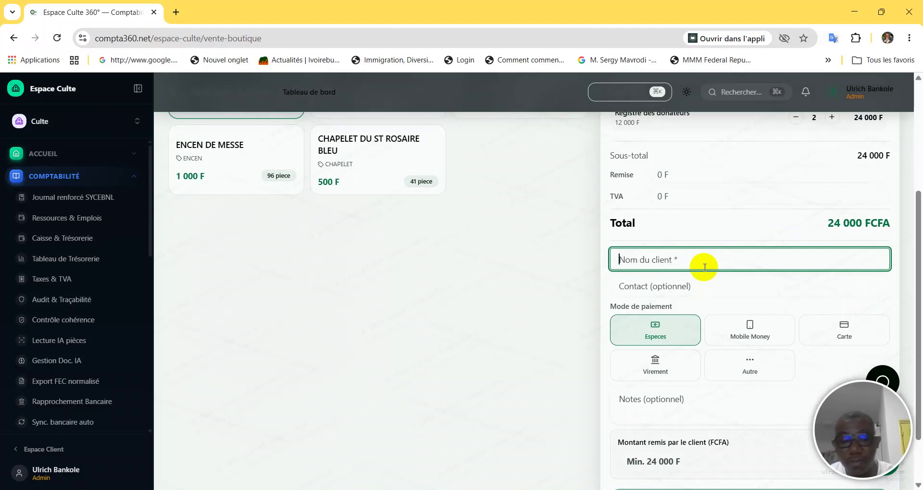
pyautogui.press('capslock')
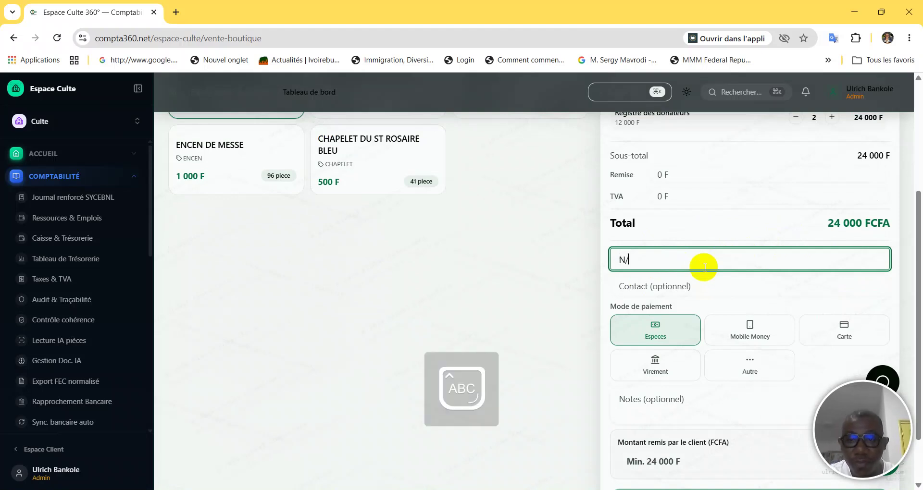
# Step: Choose Especes as the payment method and set the amount handed over by the client to 30000 FCFA
pyautogui.scroll(-2, 656, 329)
pyautogui.click(656, 281)
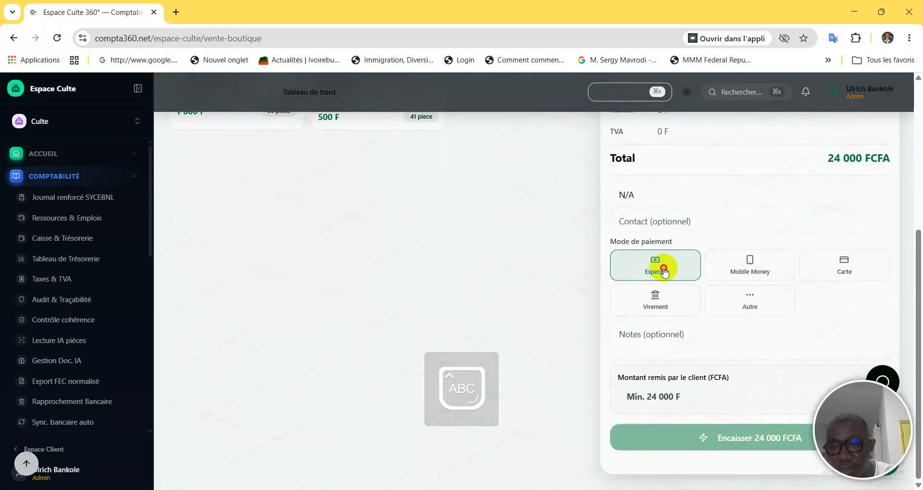
pyautogui.click(688, 401)
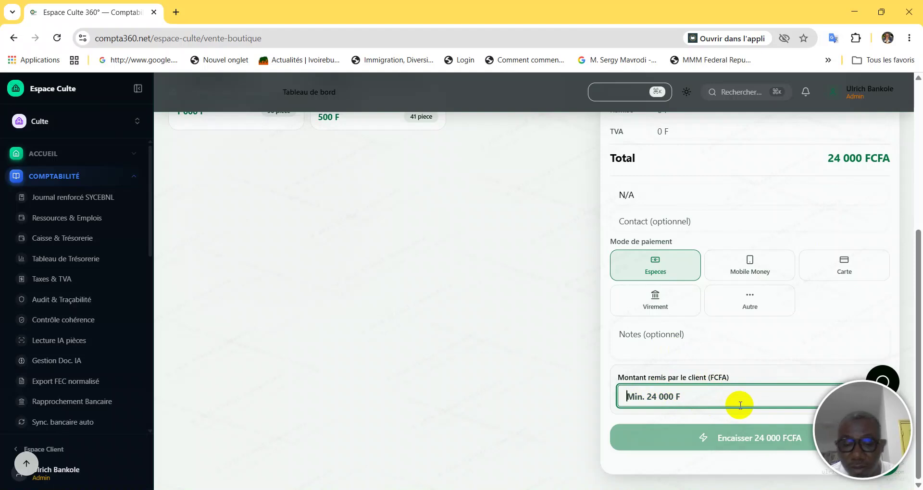
pyautogui.write('30000')
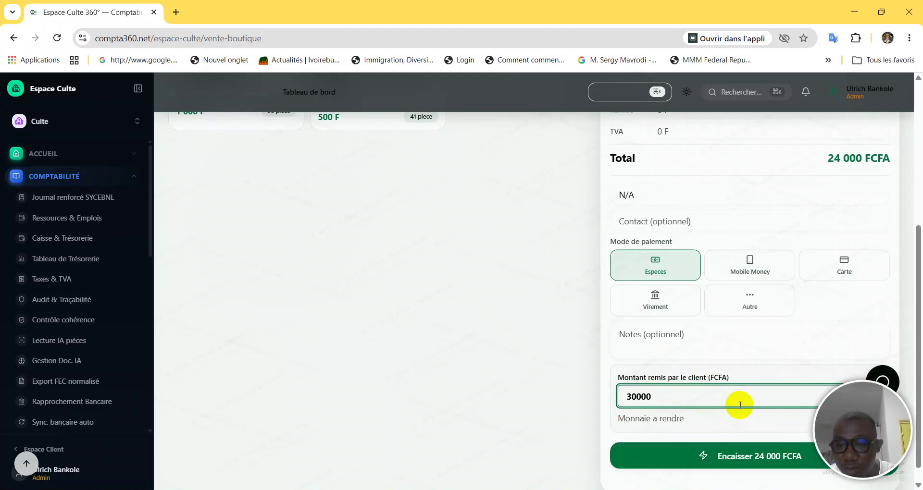
pyautogui.scroll(-1, 740, 406)
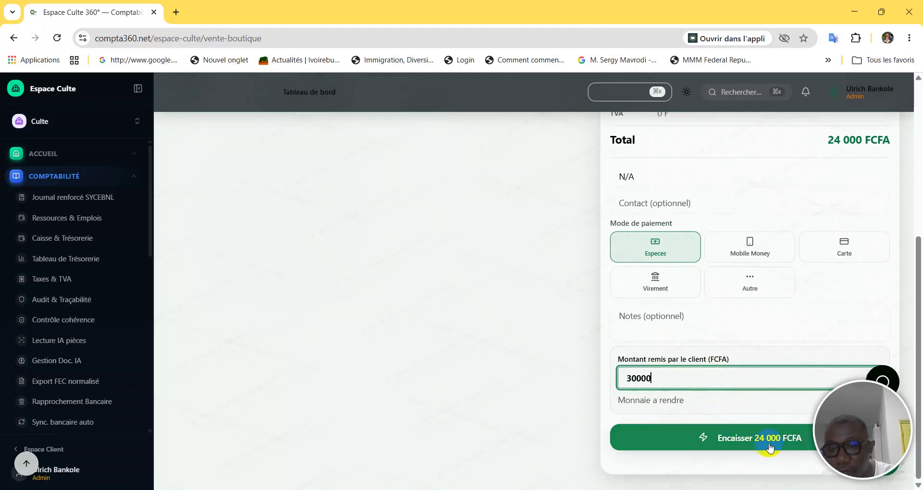
# Step: Collect the 24 000 FCFA payment for the sale and close the generated sales receipt
pyautogui.click(690, 406)
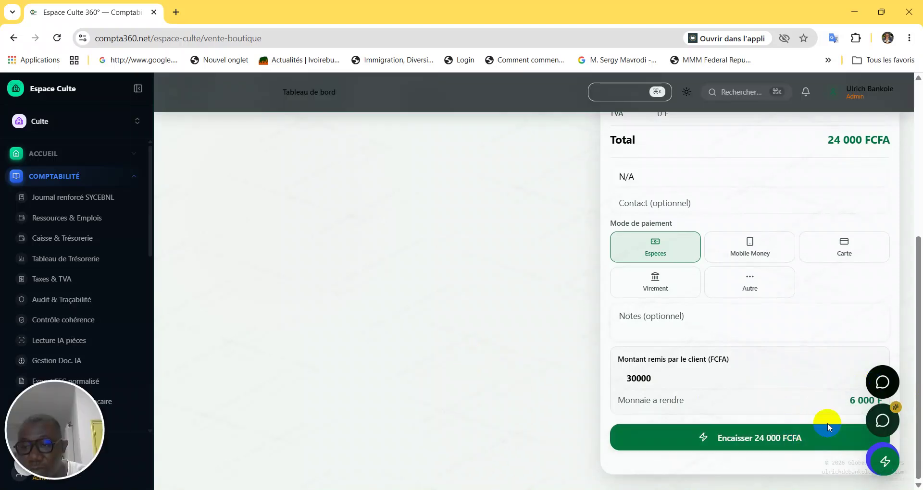
pyautogui.click(784, 443)
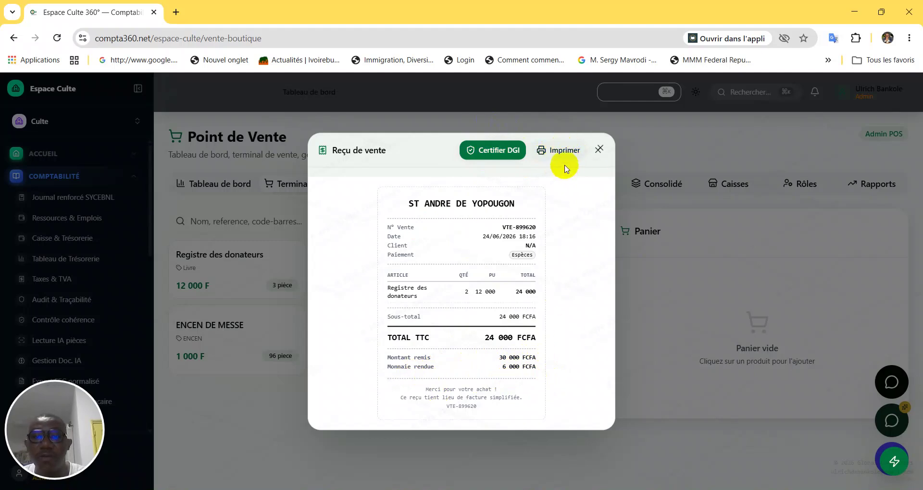
pyautogui.click(662, 272)
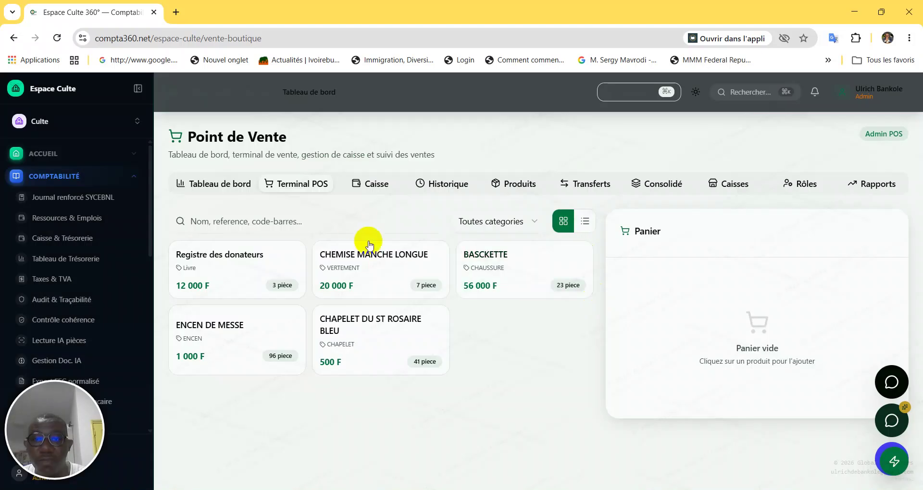
pyautogui.moveTo(52, 419); pyautogui.dragTo(861, 415)
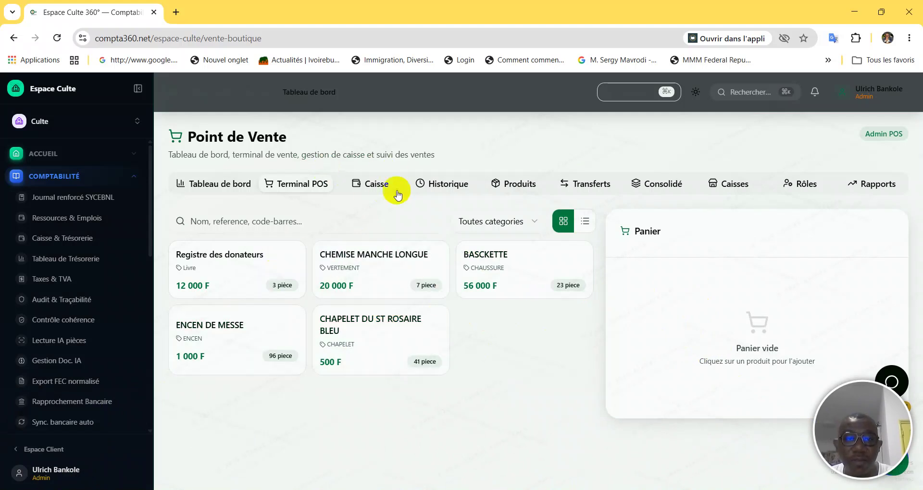
# Step: View the current Caisse session and look through the sales listed in Historique
pyautogui.click(397, 193)
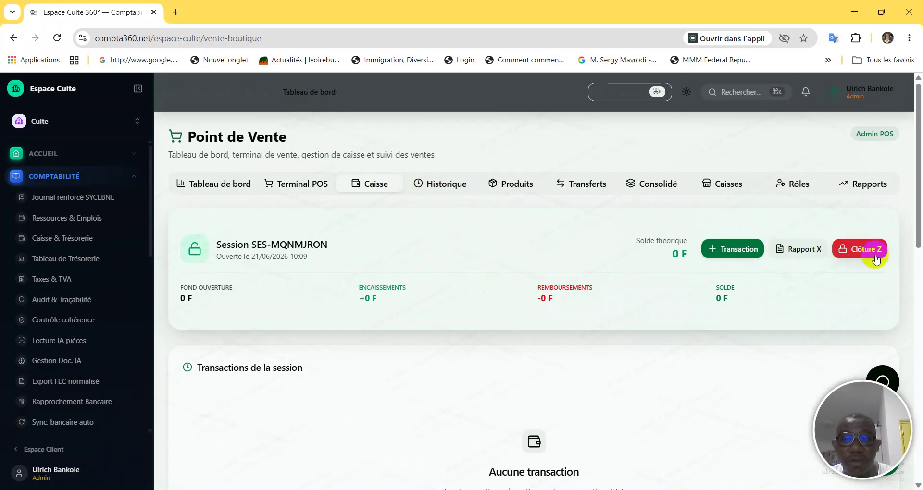
pyautogui.click(445, 188)
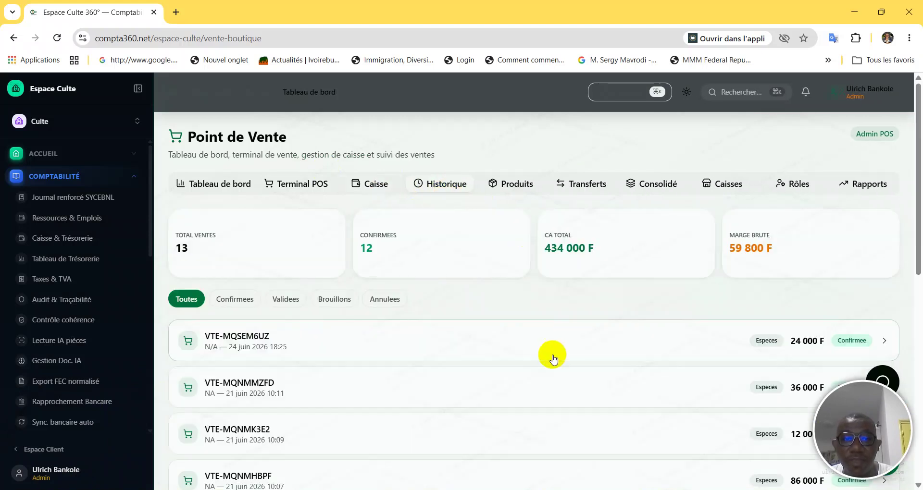
pyautogui.scroll(-7, 553, 359)
pyautogui.scroll(2, 620, 388)
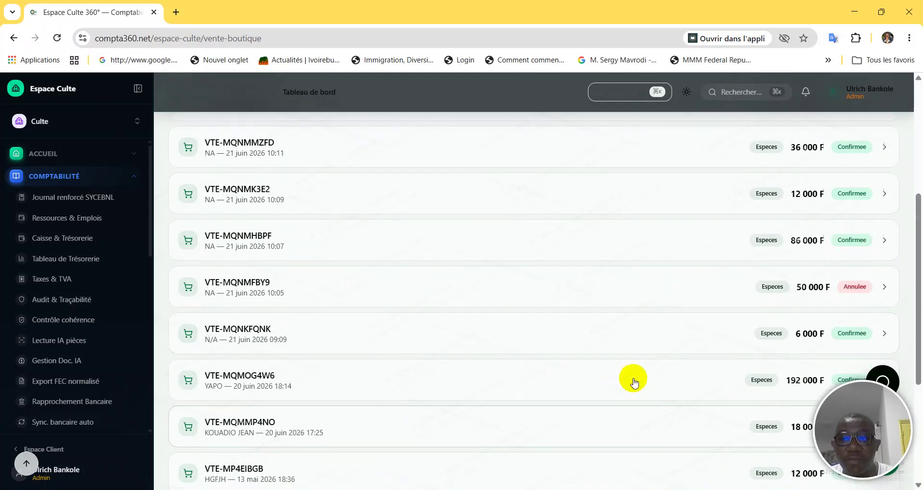
pyautogui.scroll(5, 633, 383)
# Step: View the Produits and Categories lists of the Point de Vente and open its fund transfers
pyautogui.click(517, 191)
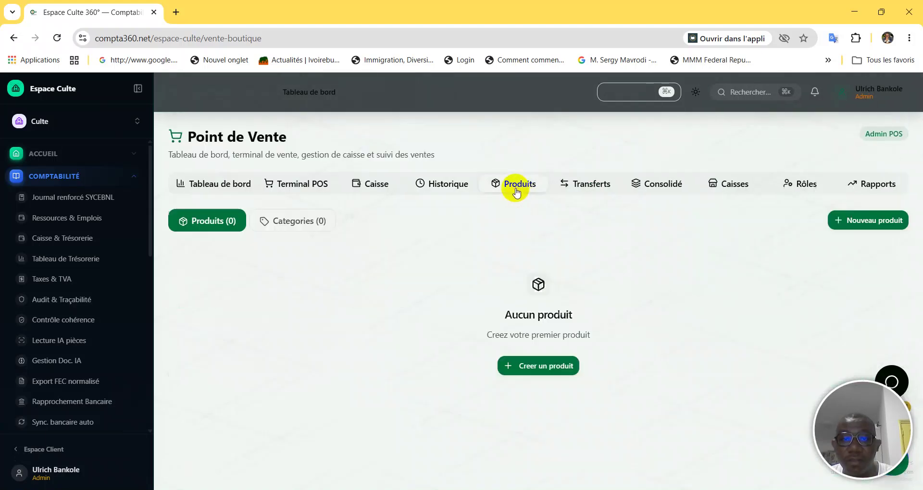
pyautogui.click(297, 225)
pyautogui.click(226, 221)
pyautogui.click(577, 186)
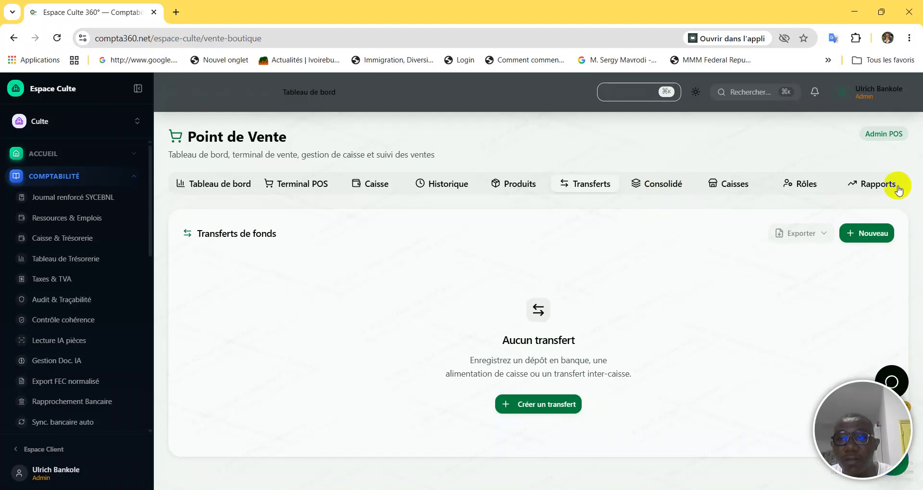
# Step: Review the Point de Vente sales report and its available export formats without exporting
pyautogui.click(877, 184)
pyautogui.scroll(-3, 437, 294)
pyautogui.scroll(2, 705, 333)
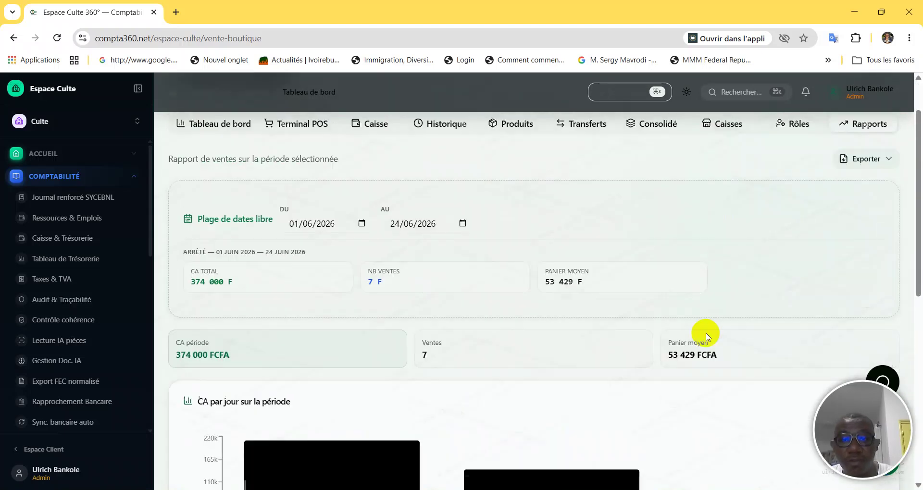
pyautogui.scroll(-4, 797, 253)
pyautogui.scroll(4, 539, 334)
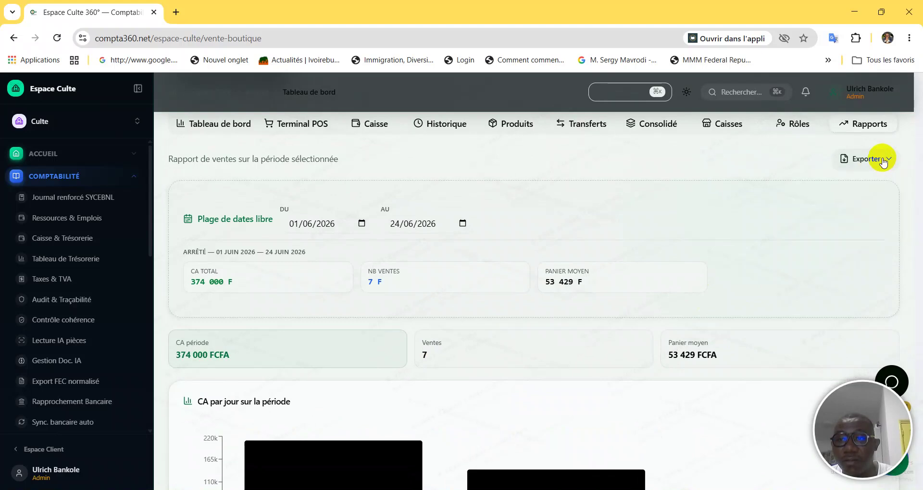
pyautogui.click(880, 160)
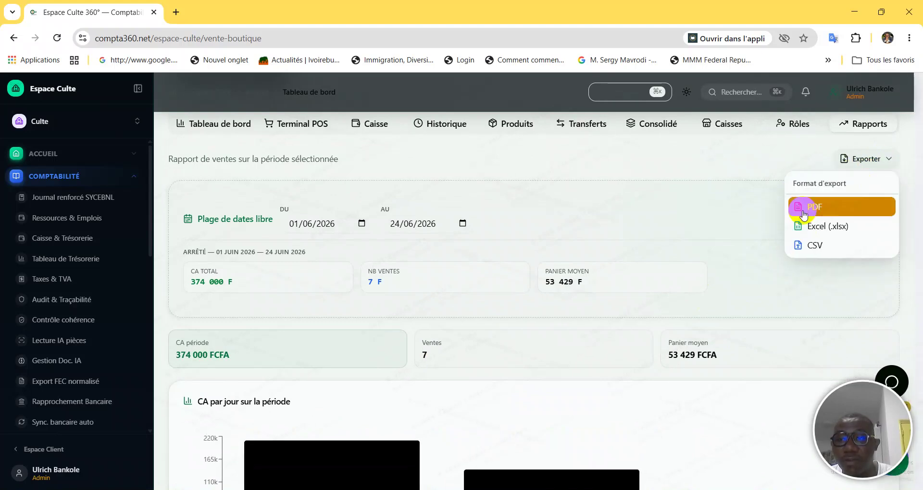
pyautogui.click(493, 161)
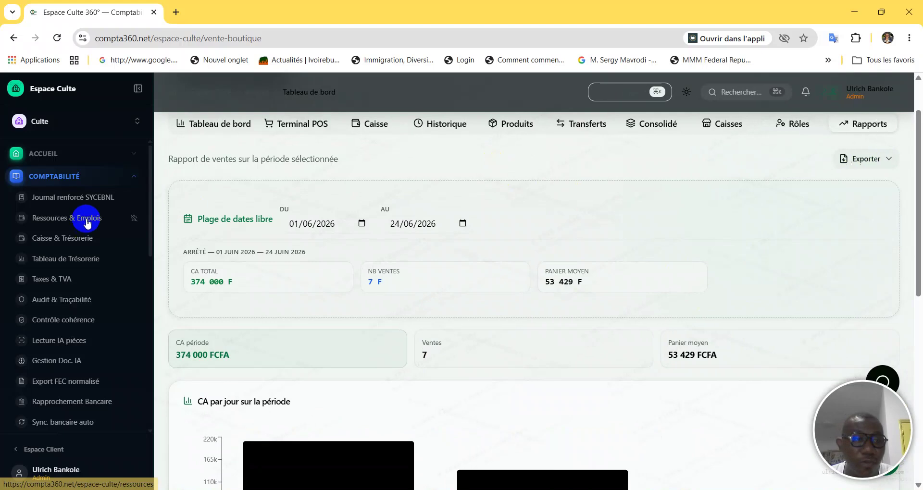
# Step: Open Guichets d'encaissement and view the Nouveau guichet form, cancelling it without saving
pyautogui.scroll(-4, 69, 361)
pyautogui.scroll(1, 69, 362)
pyautogui.click(70, 263)
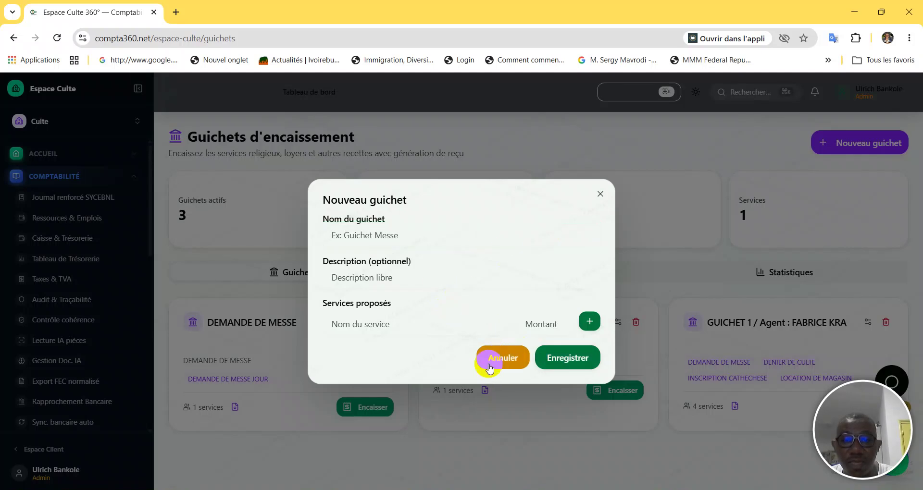
pyautogui.click(498, 359)
# Step: Preview the DEMANDE DE MESSE counter's collection form with the service DEMANDE DE MESSE JOUR, closing it without collecting
pyautogui.click(367, 408)
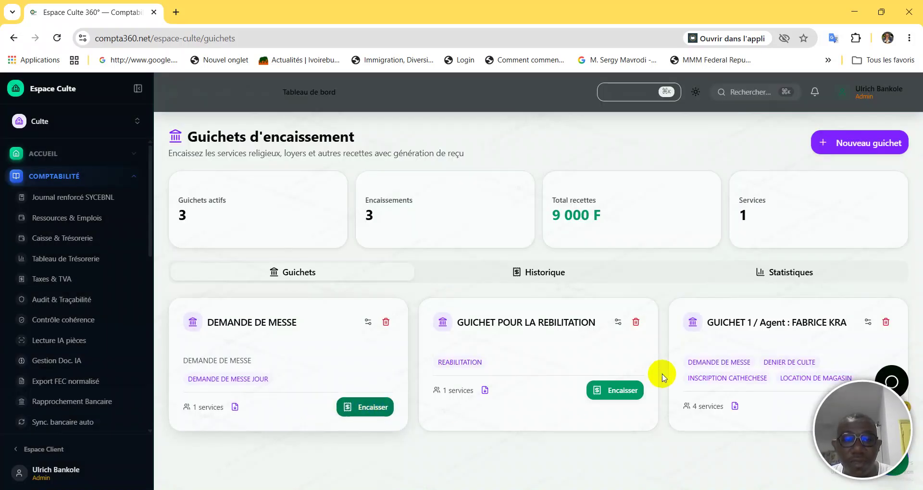
pyautogui.click(388, 202)
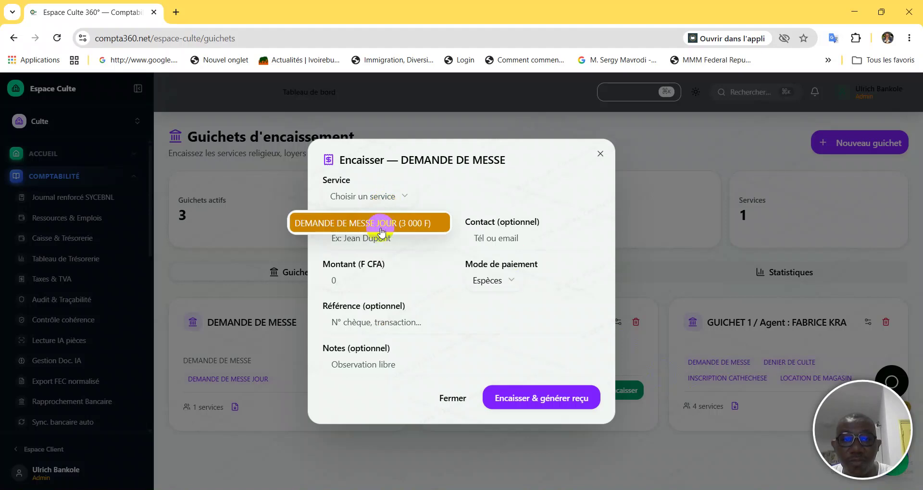
pyautogui.click(378, 226)
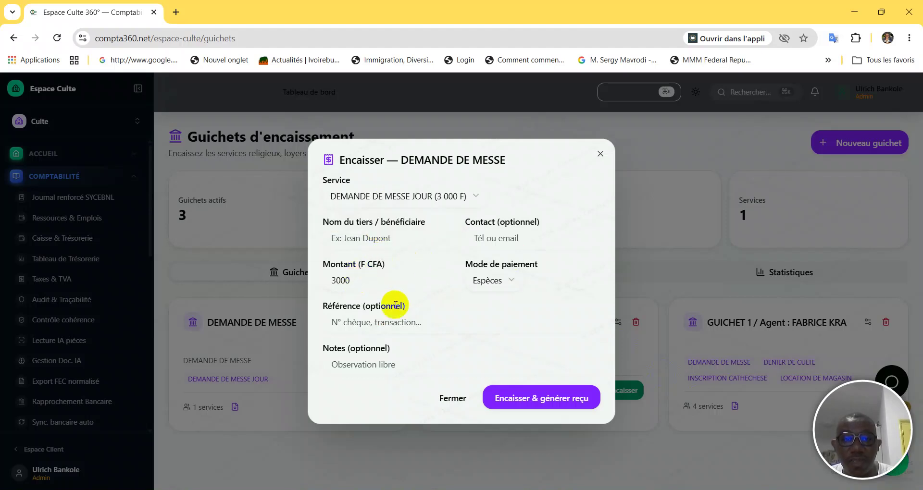
pyautogui.click(463, 426)
pyautogui.click(365, 406)
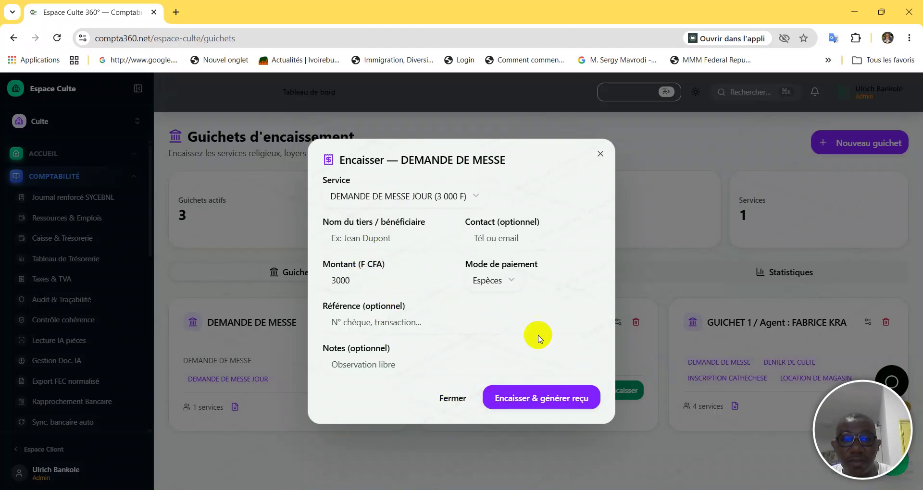
pyautogui.click(461, 412)
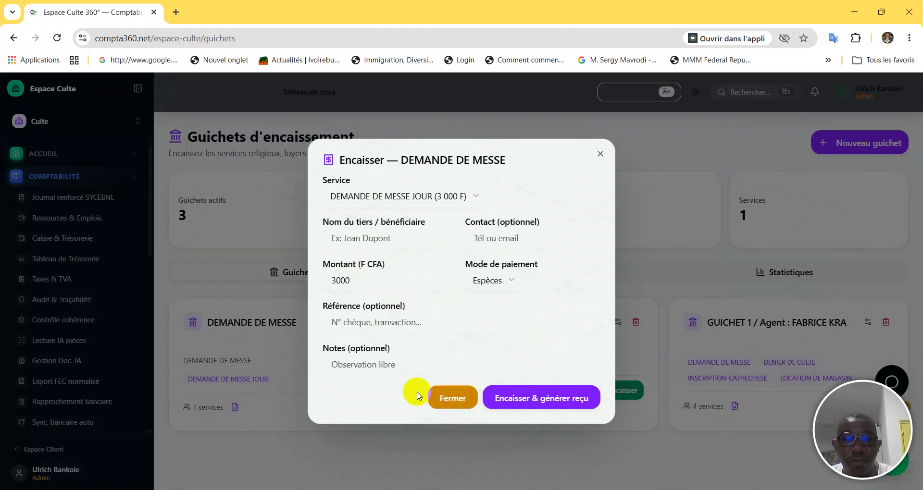
# Step: Open Dons & Offrandes and examine its totals, categories, date range and list of donations
pyautogui.scroll(-4, 21, 378)
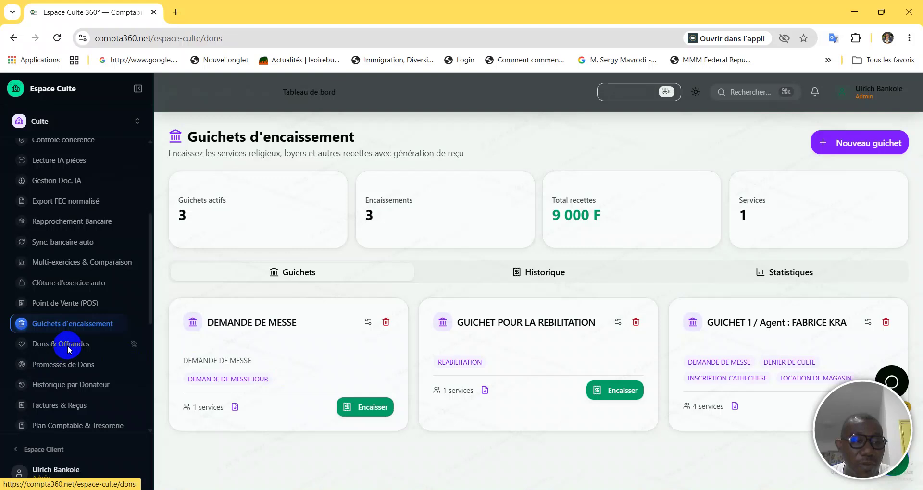
pyautogui.click(69, 344)
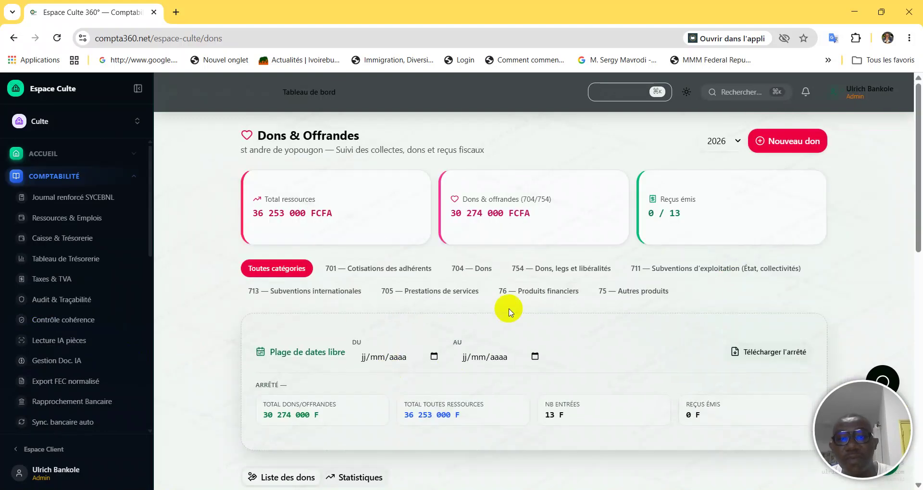
pyautogui.scroll(-3, 619, 293)
pyautogui.scroll(3, 573, 316)
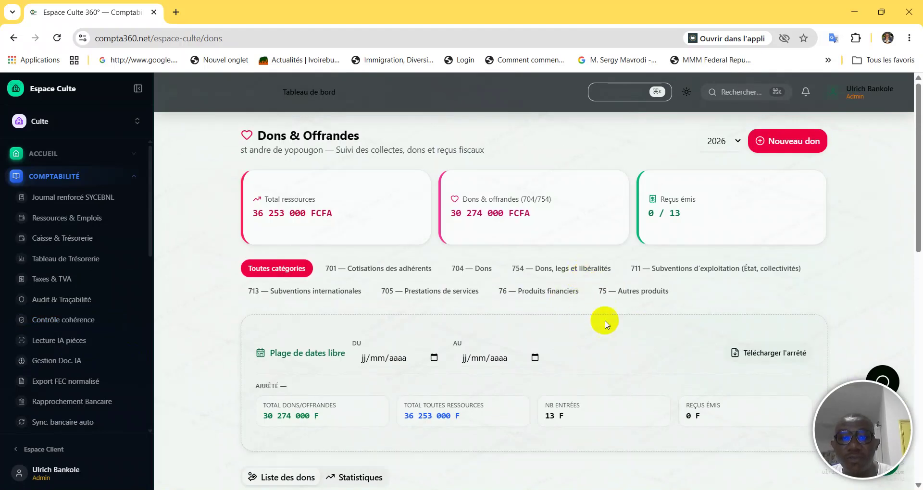
pyautogui.scroll(-5, 660, 318)
pyautogui.scroll(-6, 531, 330)
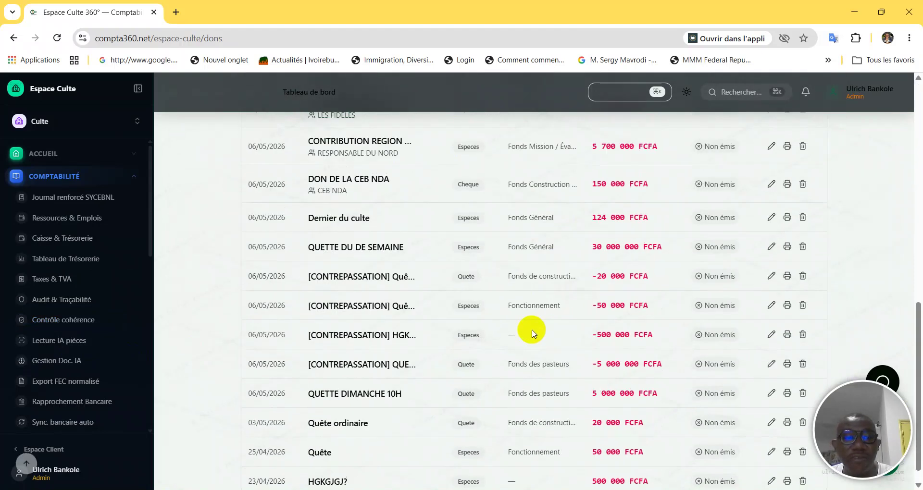
pyautogui.scroll(12, 481, 303)
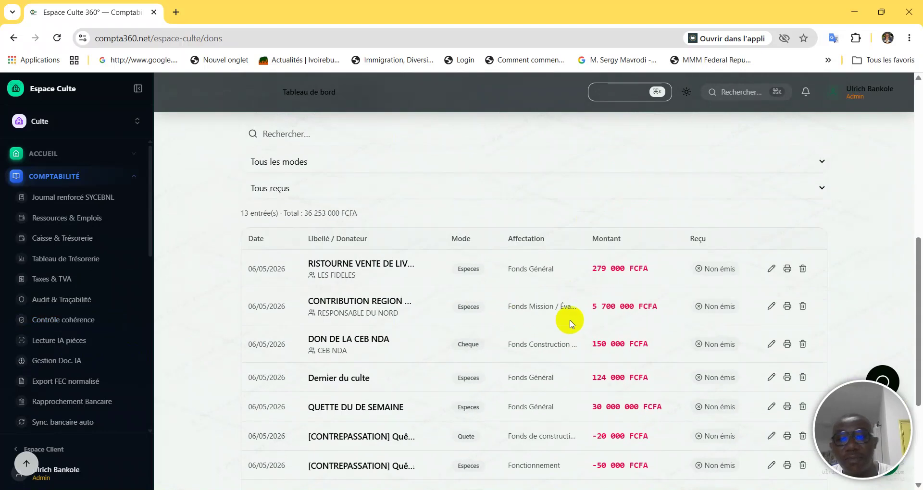
pyautogui.scroll(-12, 584, 288)
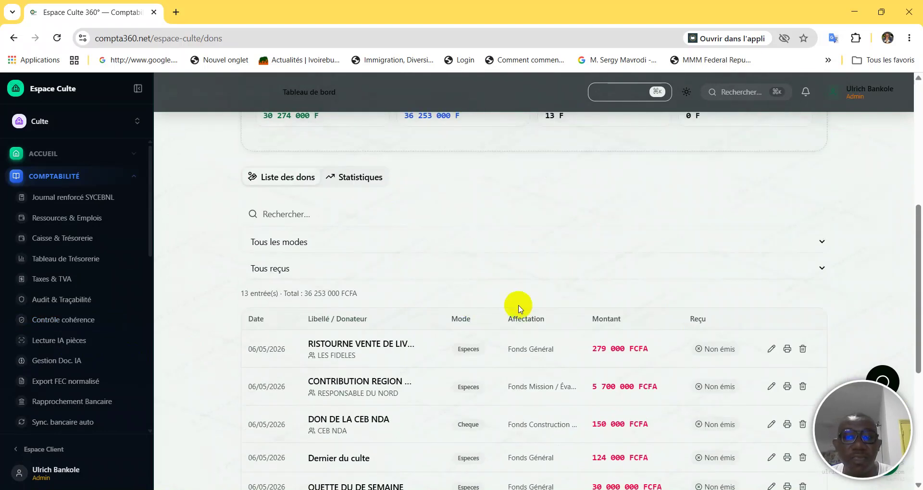
pyautogui.scroll(12, 343, 322)
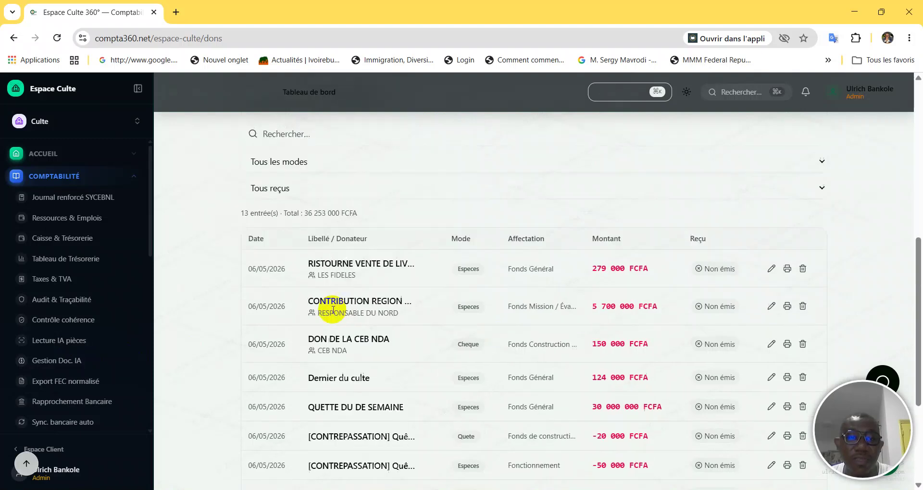
pyautogui.scroll(-5, 250, 377)
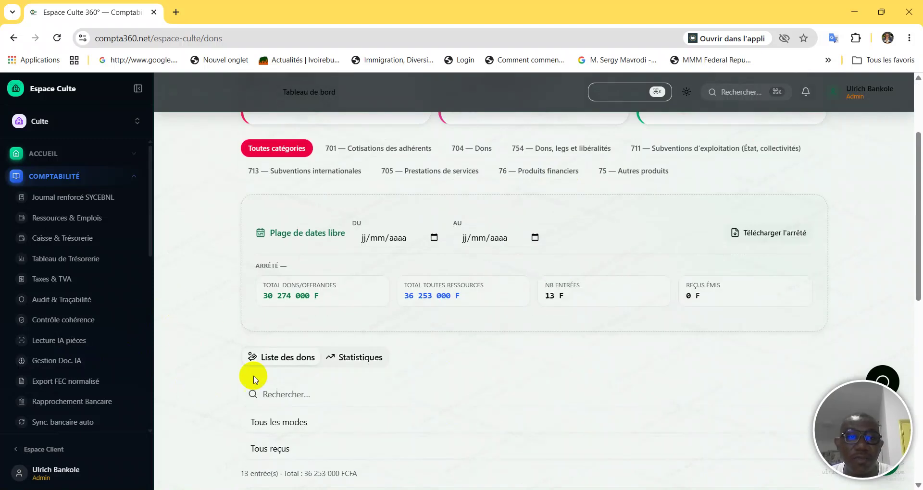
# Step: Open 201 Modèles SYCEBNL and browse the accounting entry templates with their debit and credit accounts
pyautogui.scroll(-4, 72, 354)
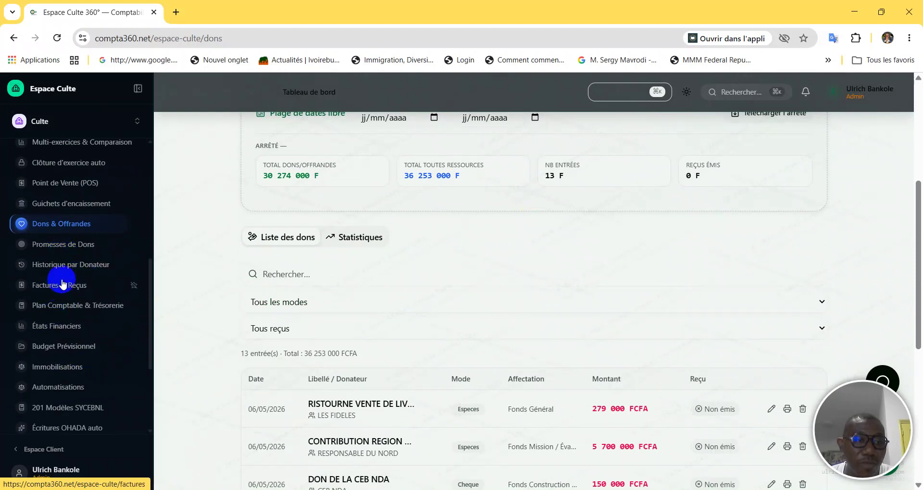
pyautogui.scroll(-3, 66, 288)
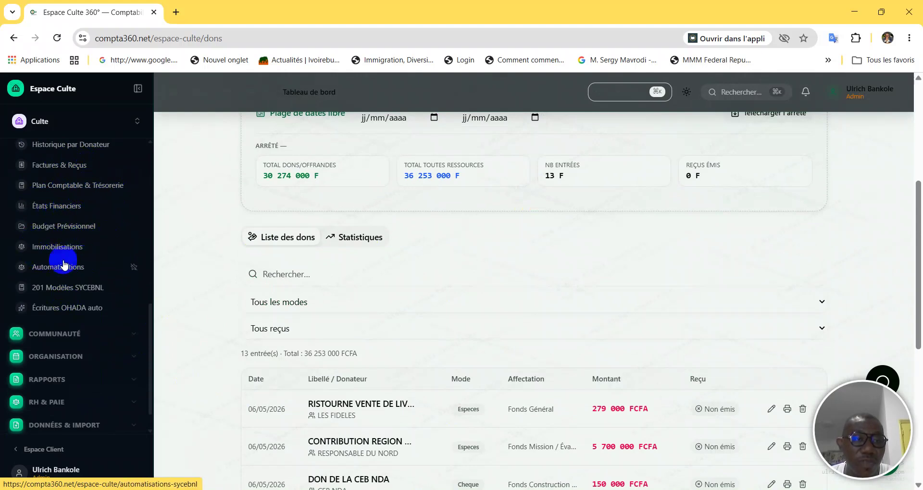
pyautogui.click(56, 297)
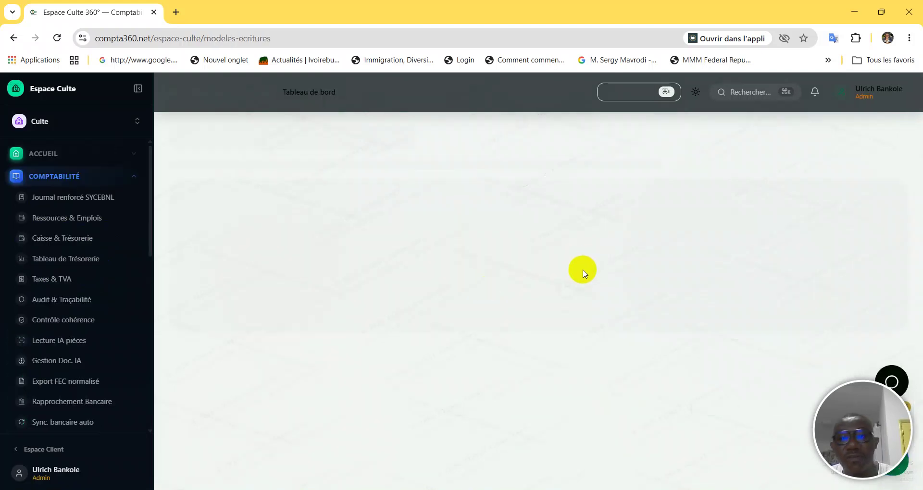
pyautogui.scroll(-6, 674, 313)
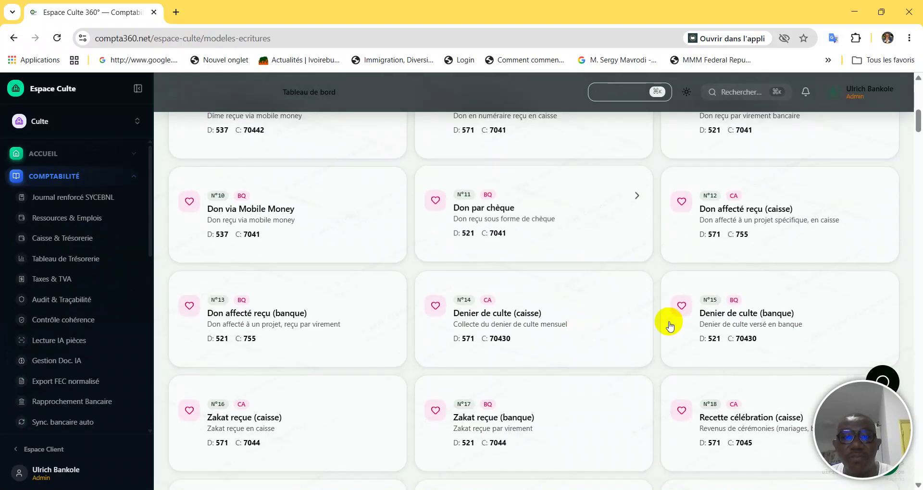
pyautogui.scroll(-15, 671, 325)
pyautogui.scroll(-16, 475, 342)
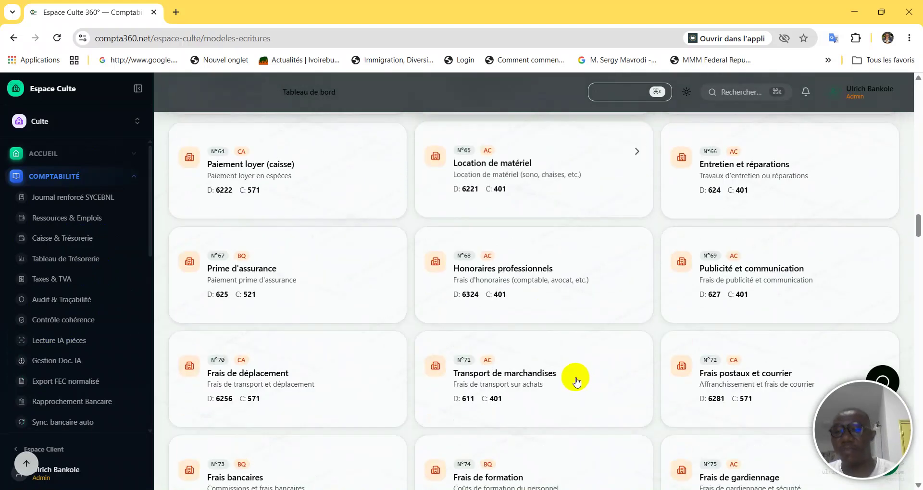
pyautogui.scroll(-5, 481, 370)
pyautogui.scroll(-6, 72, 389)
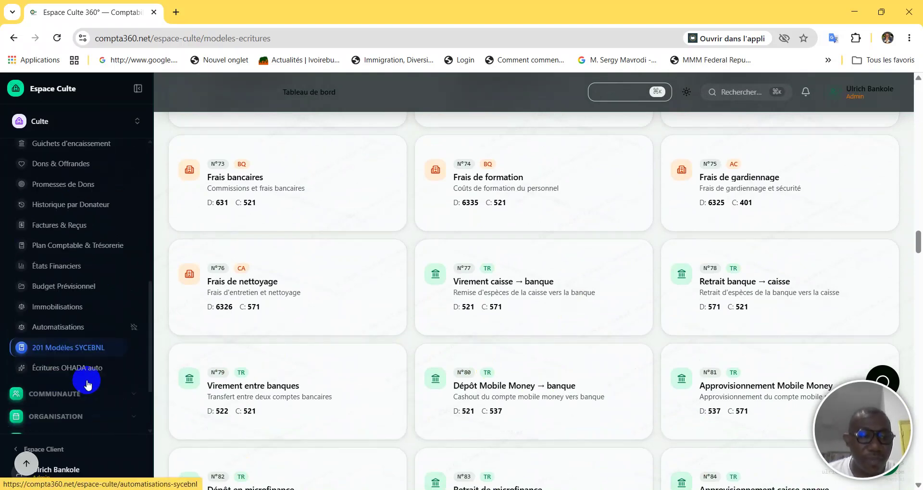
# Step: Collapse the Comptabilité modules and expand the Communauté section to show its modules
pyautogui.scroll(-1, 58, 365)
pyautogui.scroll(7, 76, 289)
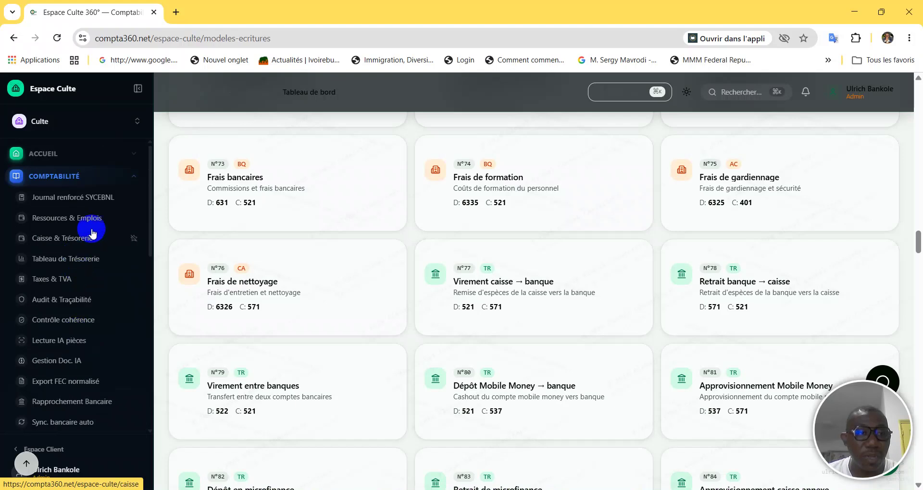
pyautogui.click(128, 178)
pyautogui.click(80, 200)
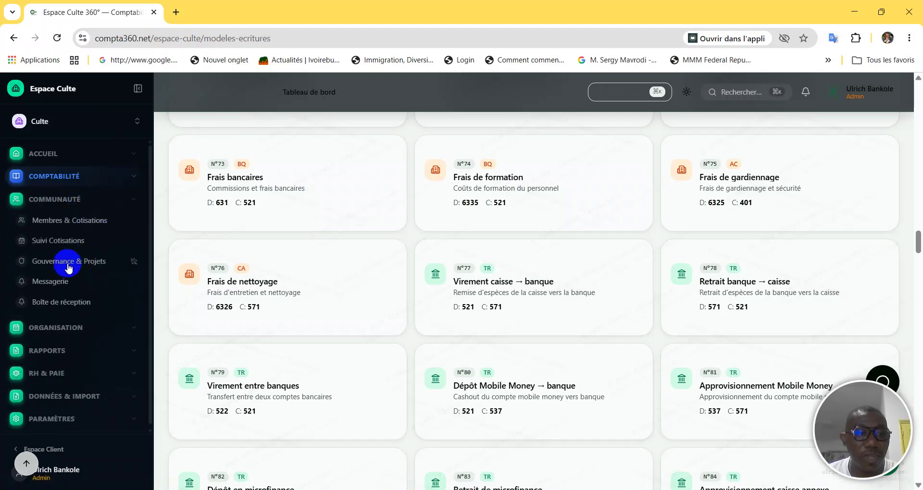
# Step: View the Communauté modules one by one: Membres & Cotisations, Suivi Cotisations, Gouvernance & Projets, Messagerie and Boîte de réception
pyautogui.click(47, 222)
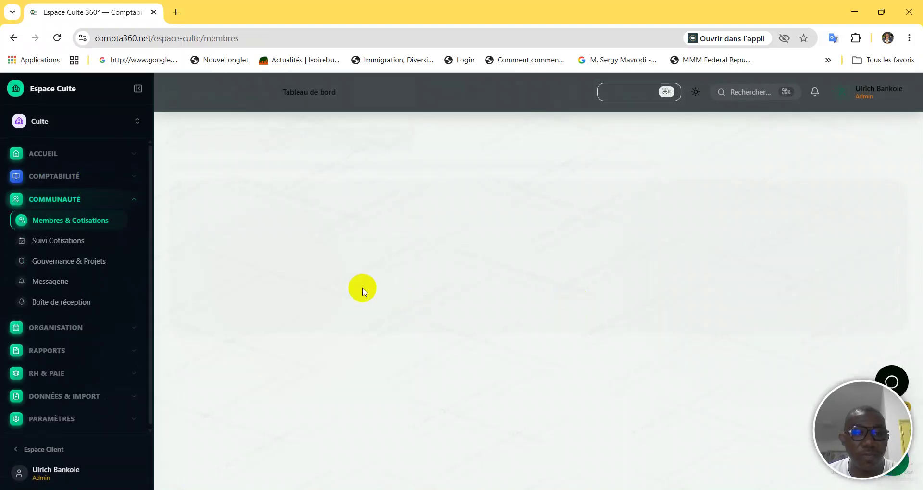
pyautogui.click(62, 241)
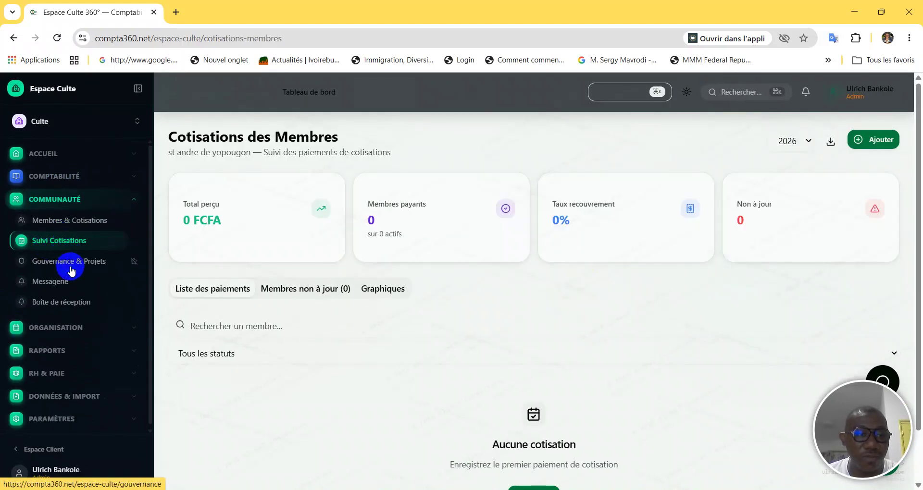
pyautogui.click(68, 265)
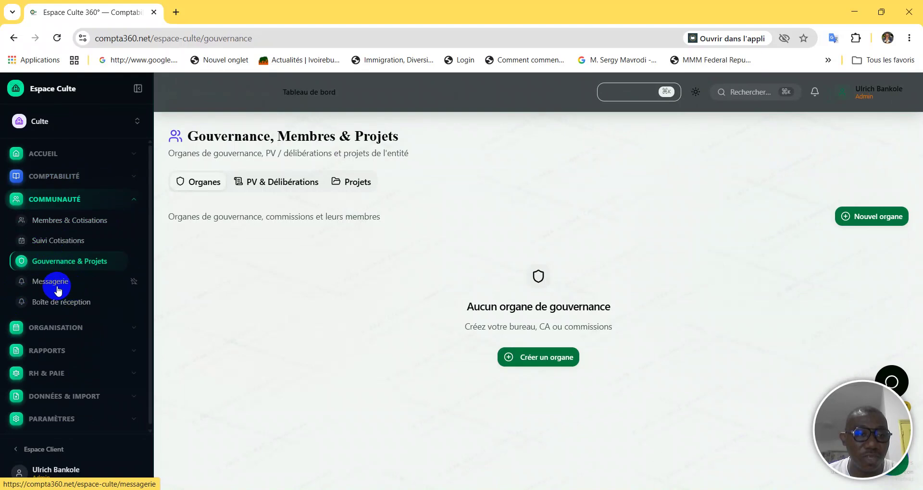
pyautogui.click(57, 288)
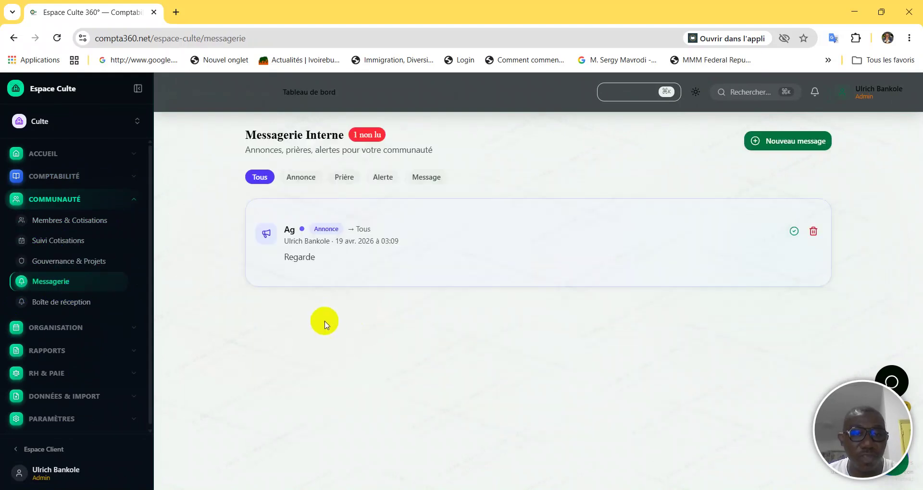
pyautogui.click(83, 311)
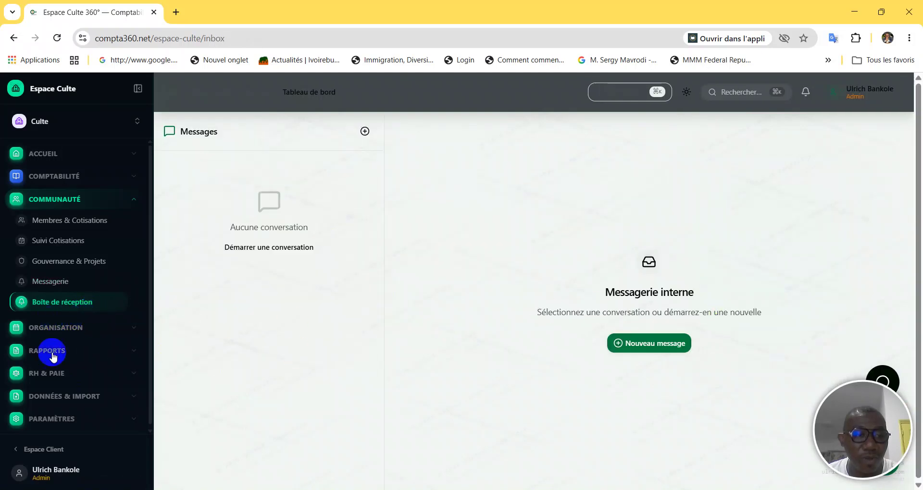
# Step: Switch from the Communauté section to Organisation and view Gestion des Visiteurs with its Borne d'accueil QR code, closing the code
pyautogui.click(120, 200)
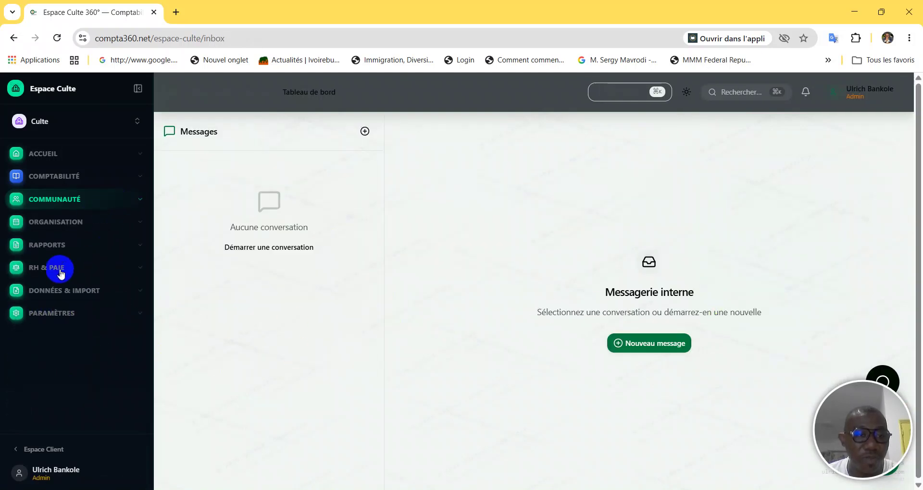
pyautogui.click(69, 223)
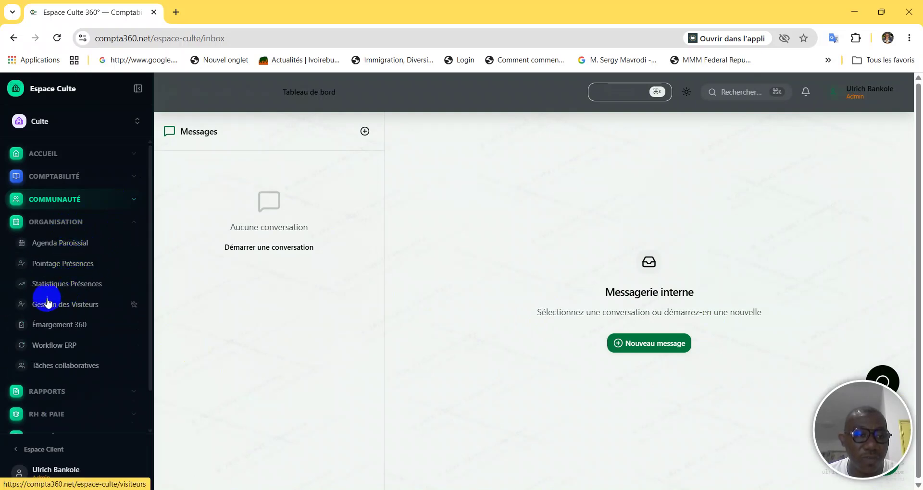
pyautogui.click(68, 306)
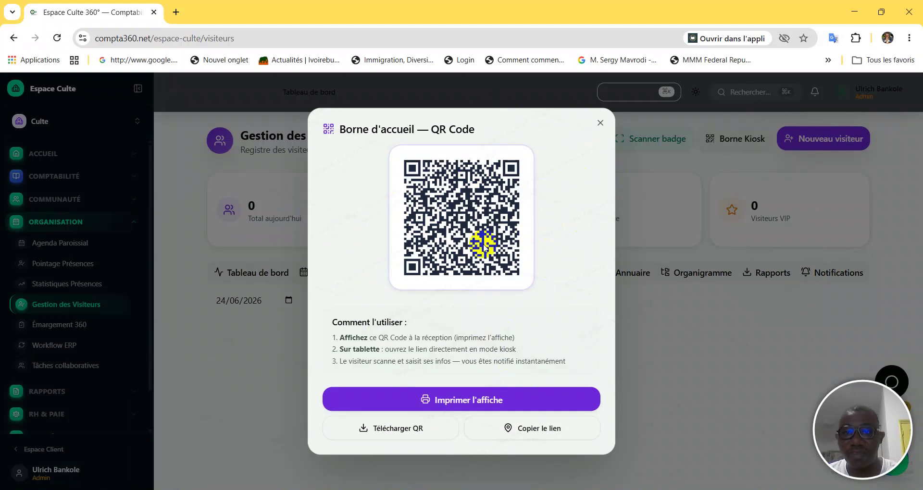
pyautogui.click(600, 124)
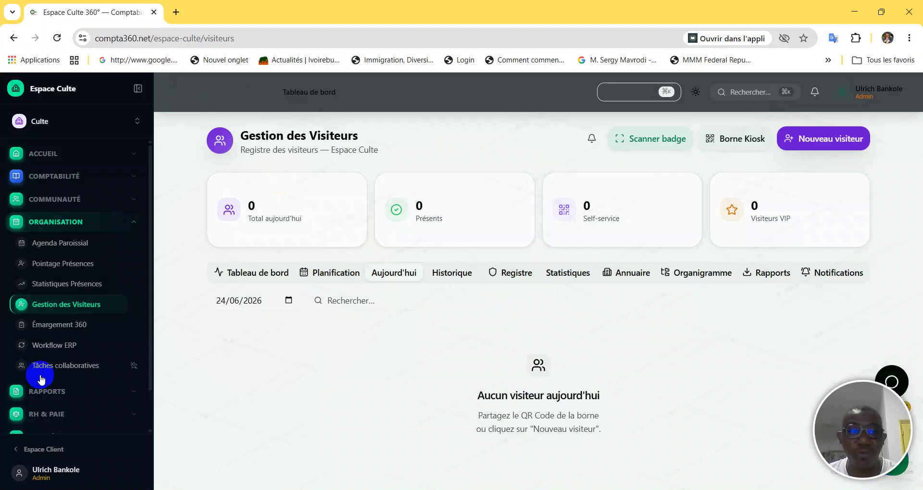
# Step: Open Émargement 360 and preview the new meeting form with its signature and participant options, cancelling without creating a meeting
pyautogui.click(72, 325)
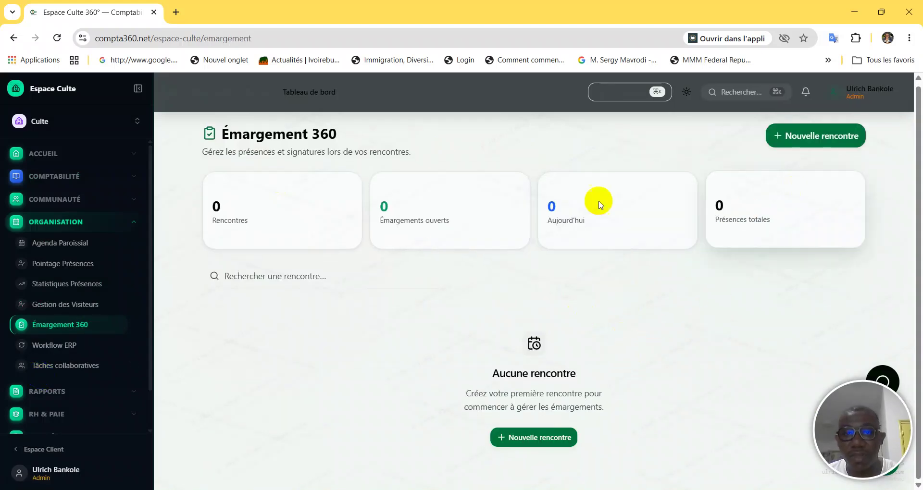
pyautogui.click(803, 144)
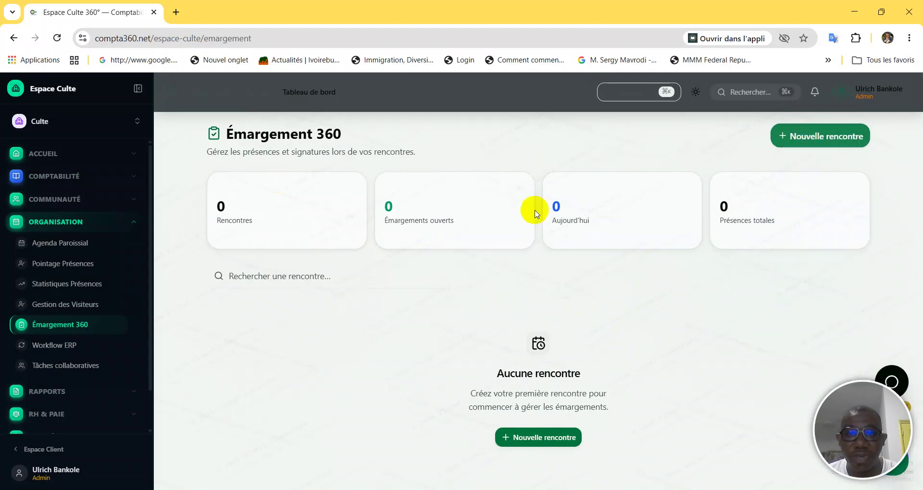
pyautogui.scroll(-4, 456, 307)
pyautogui.scroll(5, 418, 347)
pyautogui.scroll(-5, 488, 323)
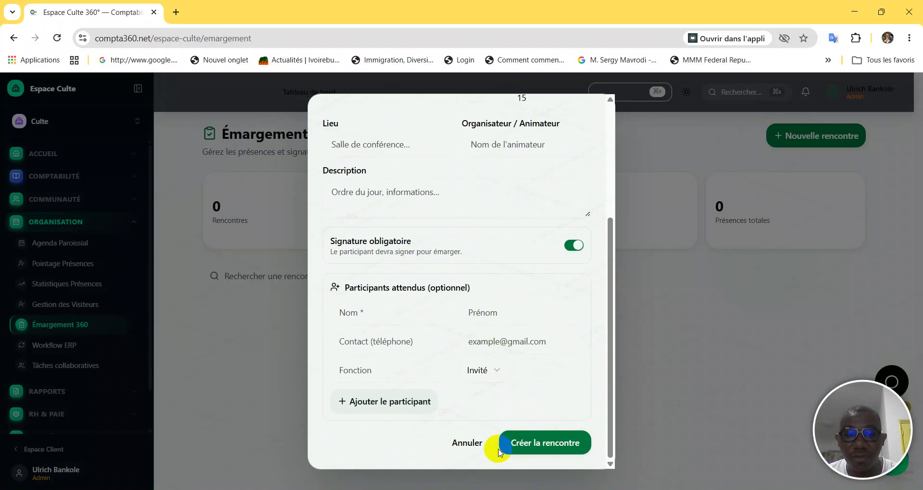
pyautogui.click(462, 450)
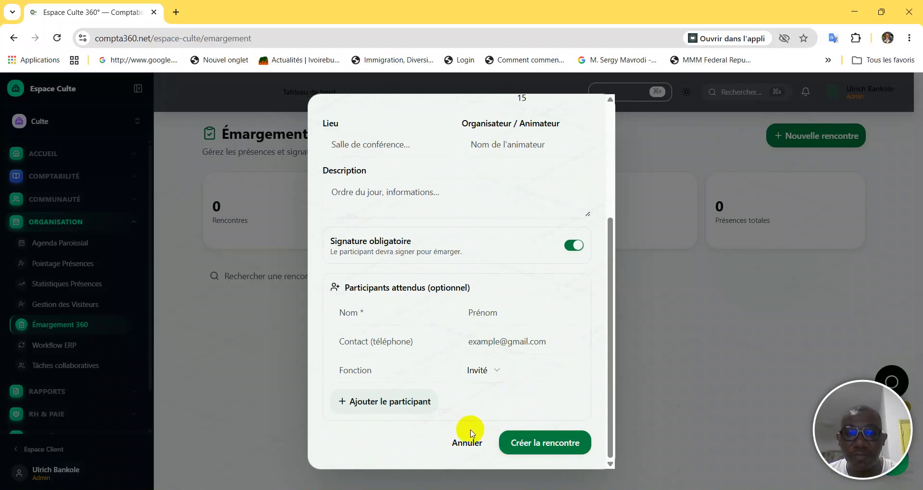
pyautogui.scroll(5, 470, 427)
pyautogui.scroll(-5, 495, 379)
pyautogui.click(458, 445)
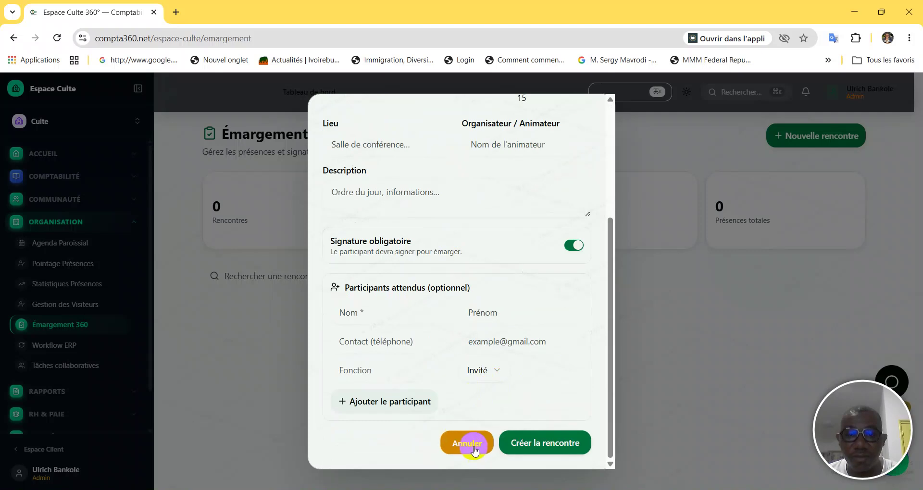
# Step: Switch from Organisation to the Rapports section and examine the États Périodiques (Boutique & Guichet) and États Périodiques Financiers reports
pyautogui.scroll(-1, 60, 365)
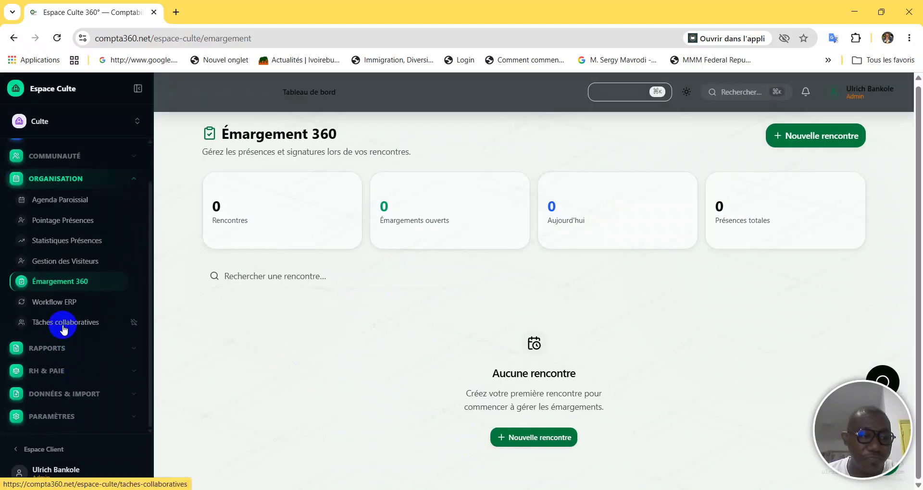
pyautogui.click(94, 182)
pyautogui.click(73, 248)
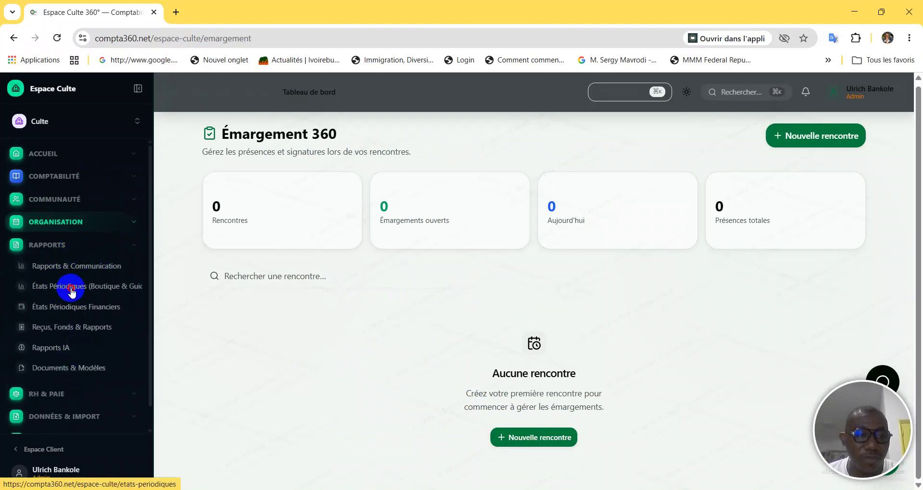
pyautogui.click(71, 292)
pyautogui.scroll(-3, 391, 441)
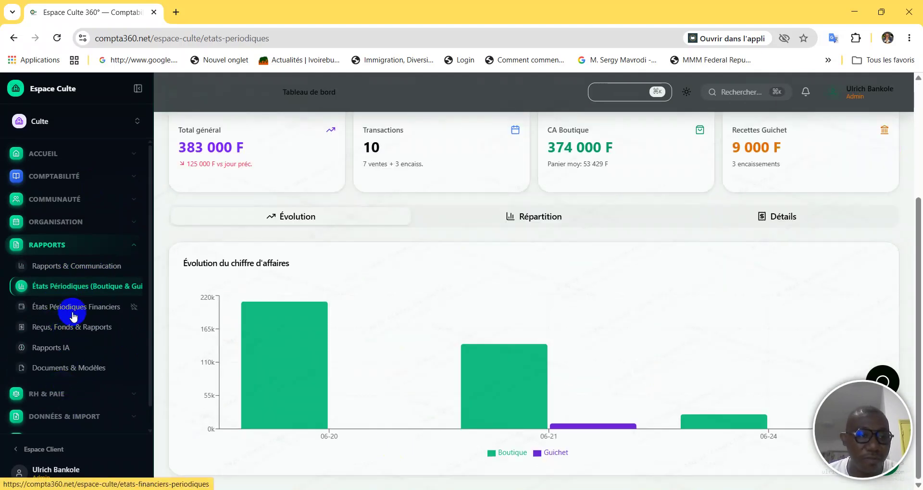
pyautogui.scroll(-3, 596, 371)
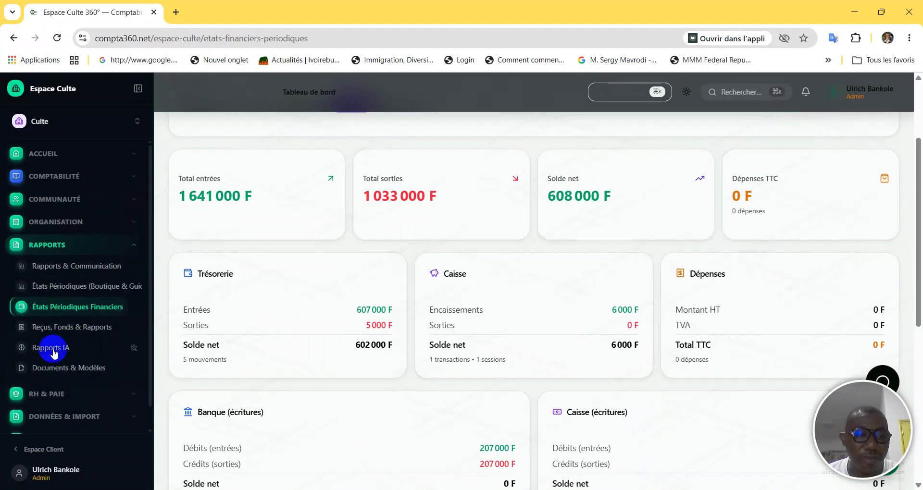
# Step: View the Reçus, Fonds & Rapports overview and the analysis types offered in Rapports IA
pyautogui.click(75, 333)
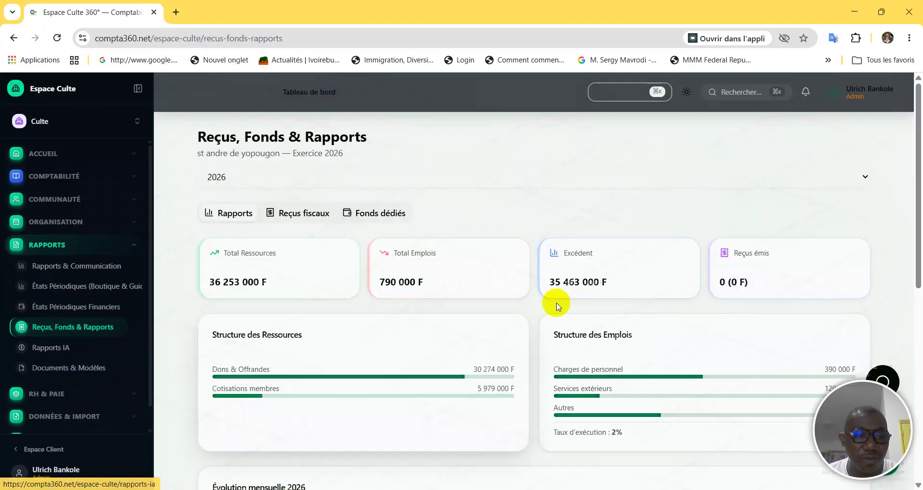
pyautogui.scroll(-5, 577, 319)
pyautogui.click(37, 348)
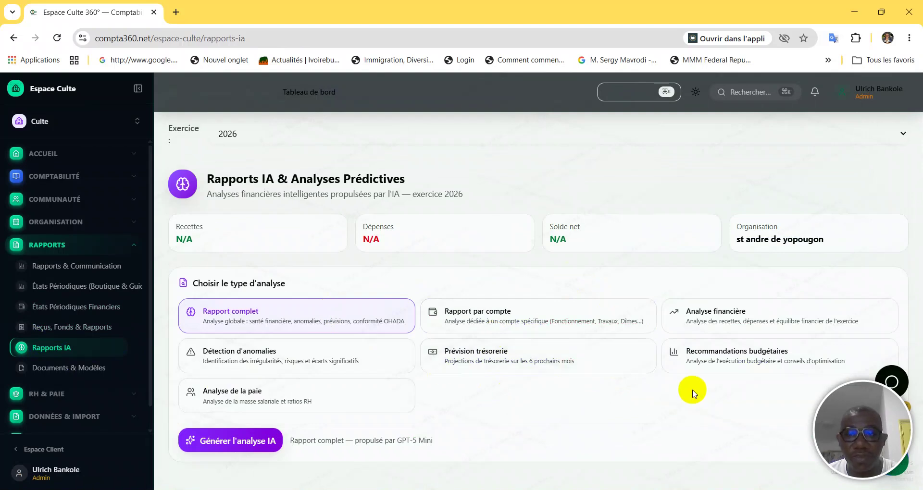
pyautogui.scroll(-1, 96, 380)
# Step: Open Documents & Modèles and browse the built-in document templates under Modèles Intégrés
pyautogui.click(72, 346)
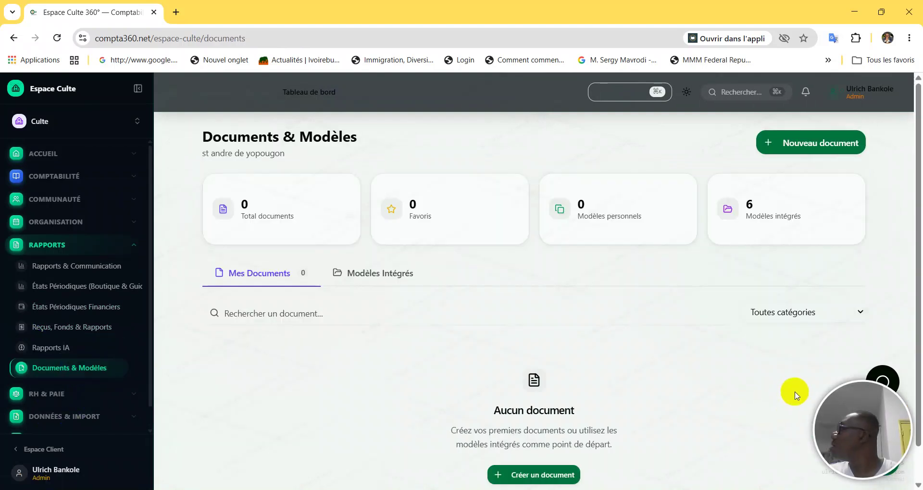
pyautogui.scroll(-1, 755, 353)
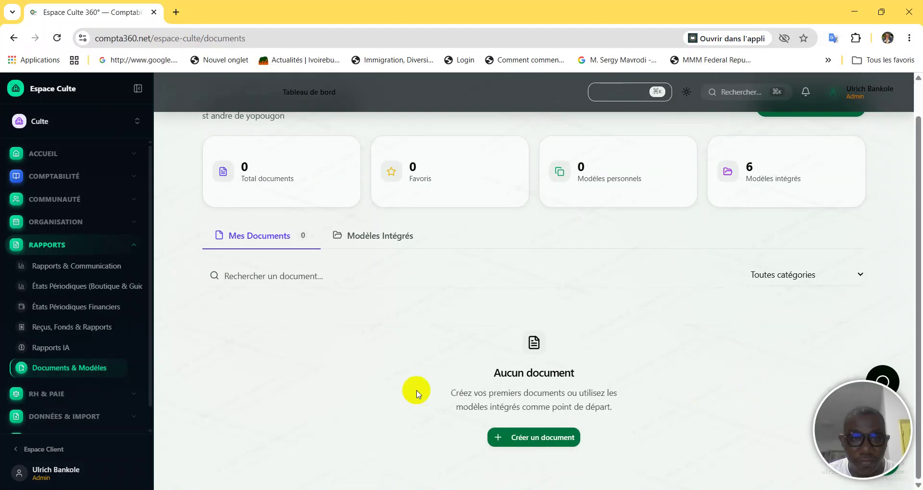
pyautogui.click(382, 230)
pyautogui.scroll(-3, 326, 288)
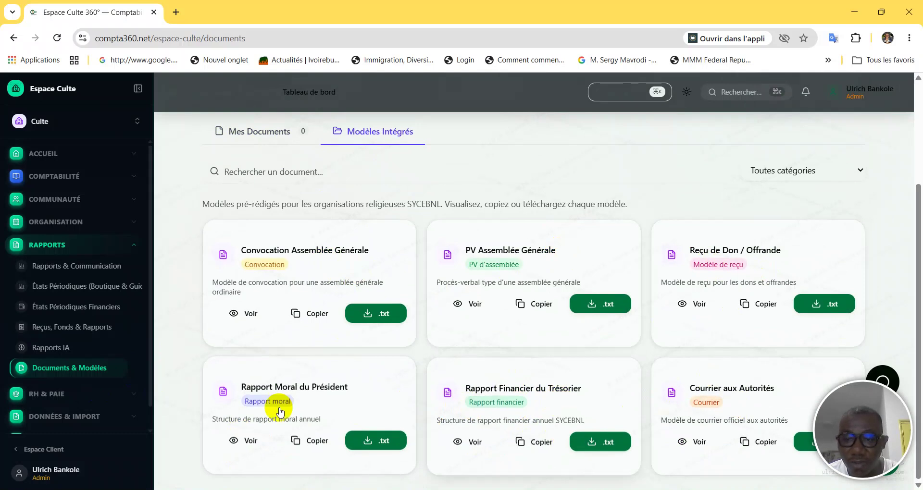
# Step: Expand the RH & Paie section and view RH & Paie ERP and RH & Paie / Rupture contrat
pyautogui.click(82, 391)
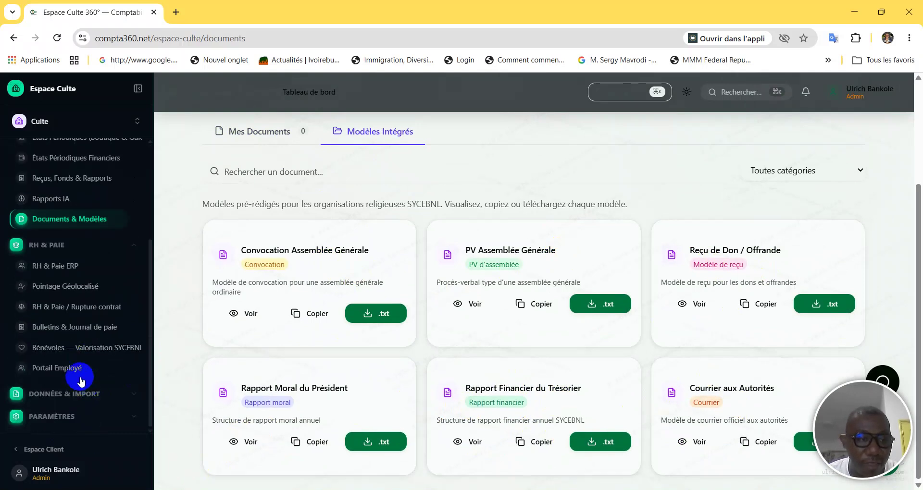
pyautogui.click(69, 267)
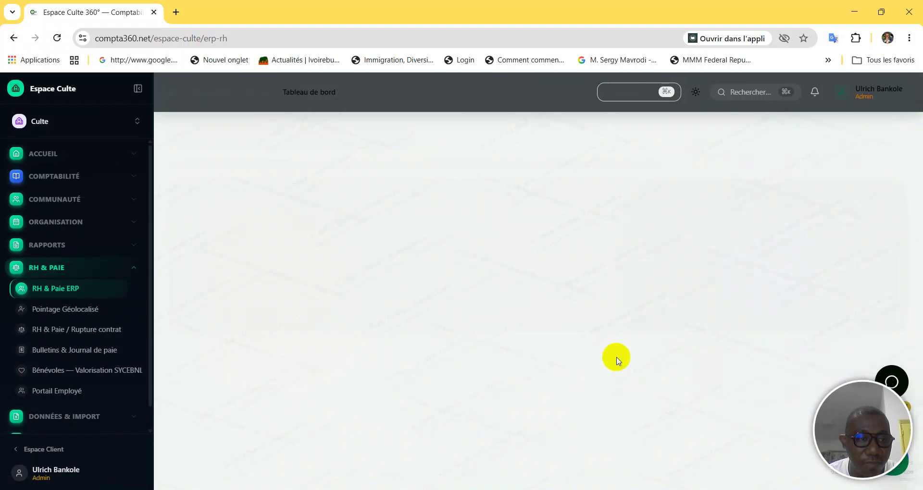
pyautogui.scroll(-6, 529, 351)
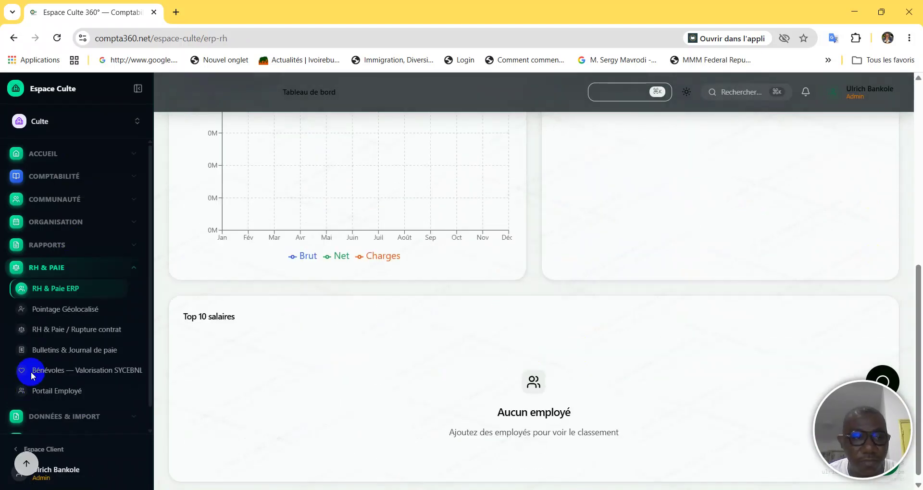
pyautogui.click(67, 330)
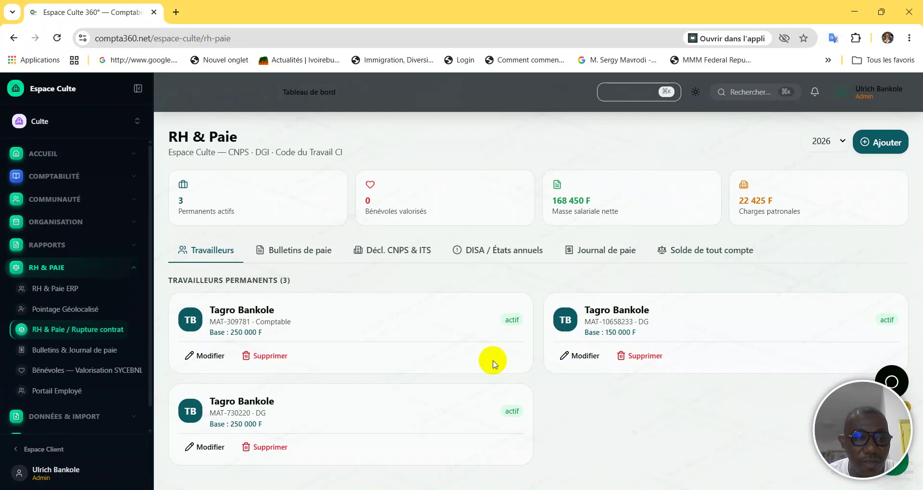
# Step: Go through Bulletins & Journal de paie and Bénévoles — Valorisation SYCEBNL, ending on the Portail Employé page
pyautogui.click(103, 389)
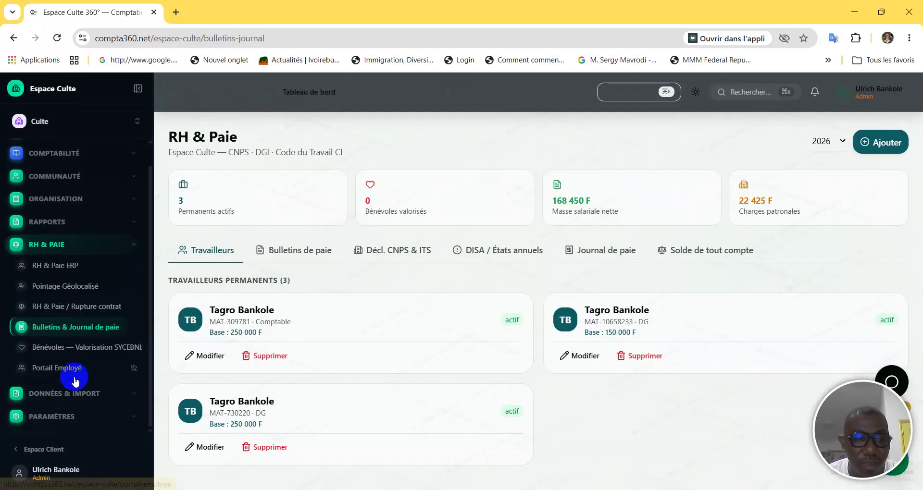
pyautogui.click(90, 352)
pyautogui.click(107, 395)
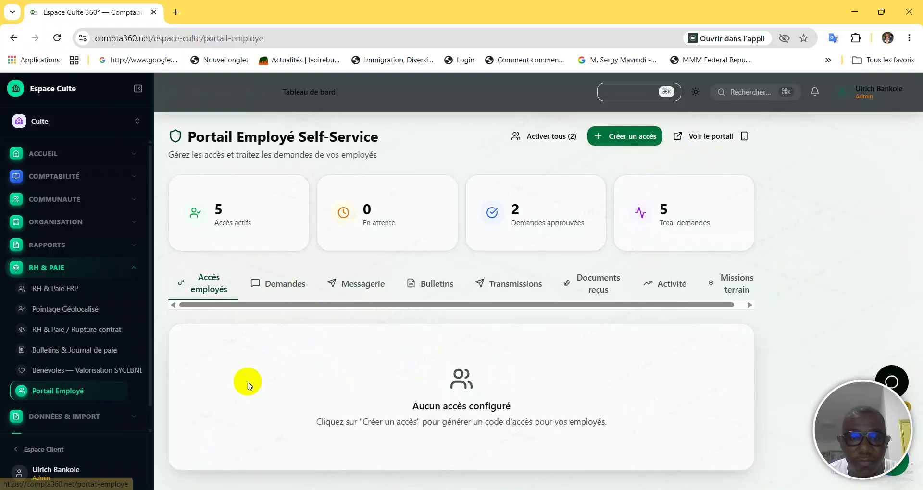
# Step: Expand Données & Import and examine the Import / Export Excel page's accepted formats and data import and export options
pyautogui.scroll(-1, 102, 395)
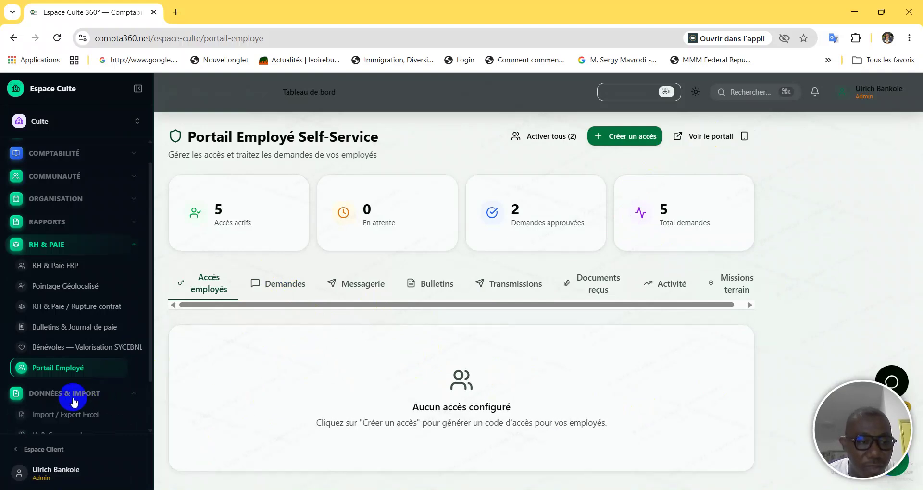
pyautogui.scroll(-4, 133, 402)
pyautogui.click(76, 310)
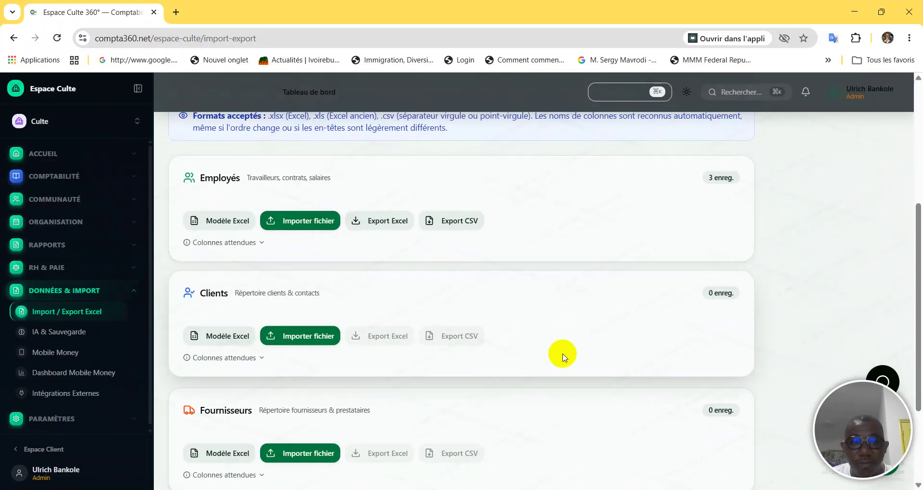
pyautogui.scroll(-1, 563, 354)
pyautogui.scroll(5, 603, 330)
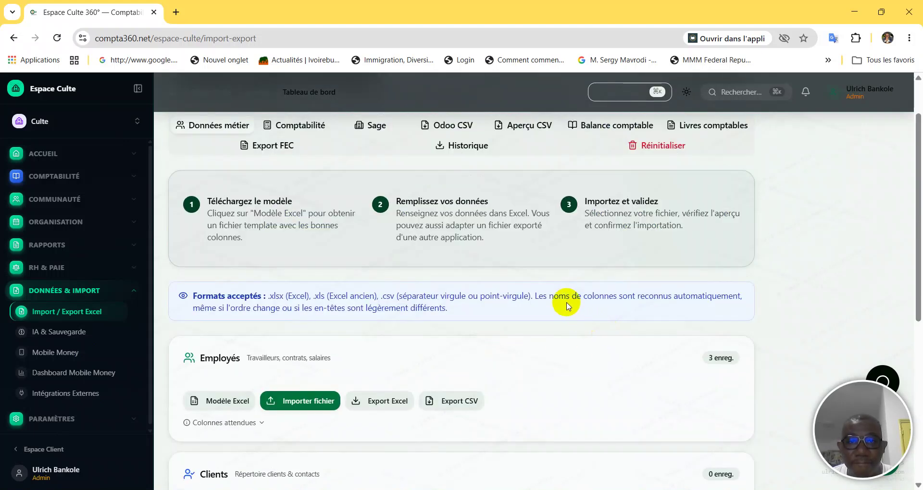
pyautogui.scroll(-6, 568, 301)
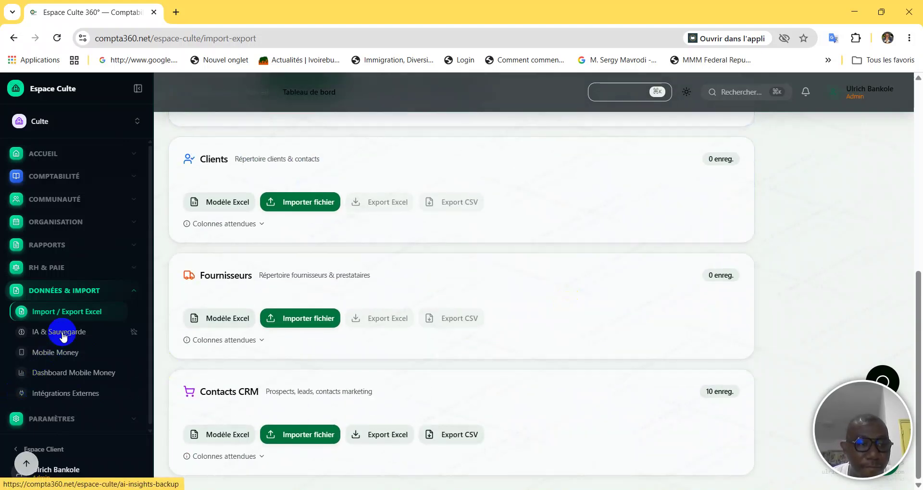
# Step: Go through IA & Sauvegarde and Mobile Money to the Dashboard Mobile Money page
pyautogui.click(95, 331)
pyautogui.click(64, 354)
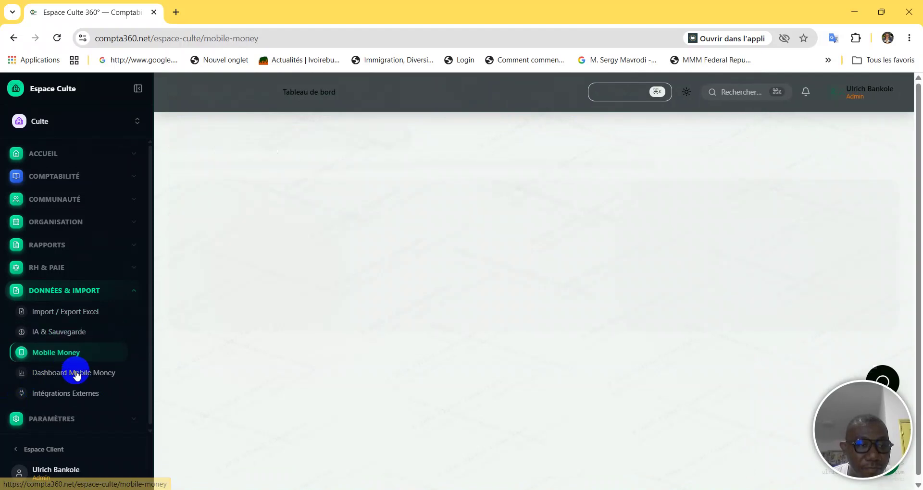
pyautogui.click(75, 374)
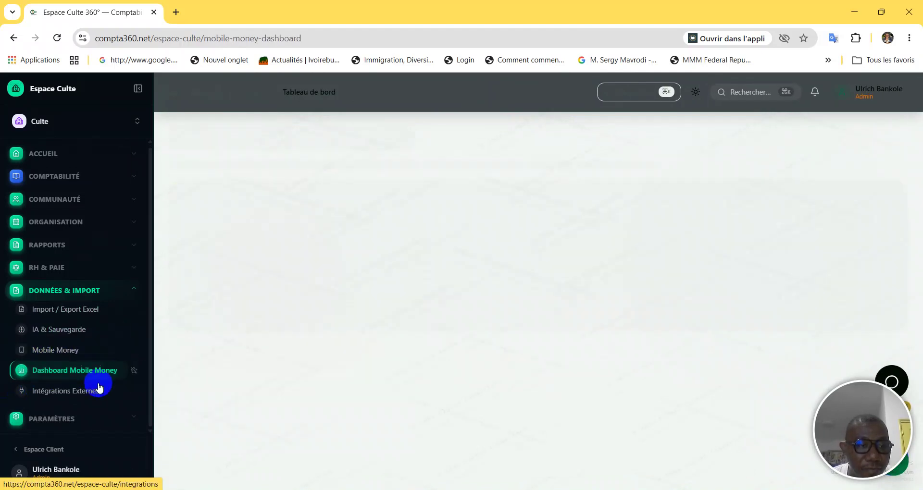
# Step: View the Intégrations Externes page under Données & Import and expand the Paramètres section to see its entries
pyautogui.scroll(-2, 139, 382)
pyautogui.click(96, 392)
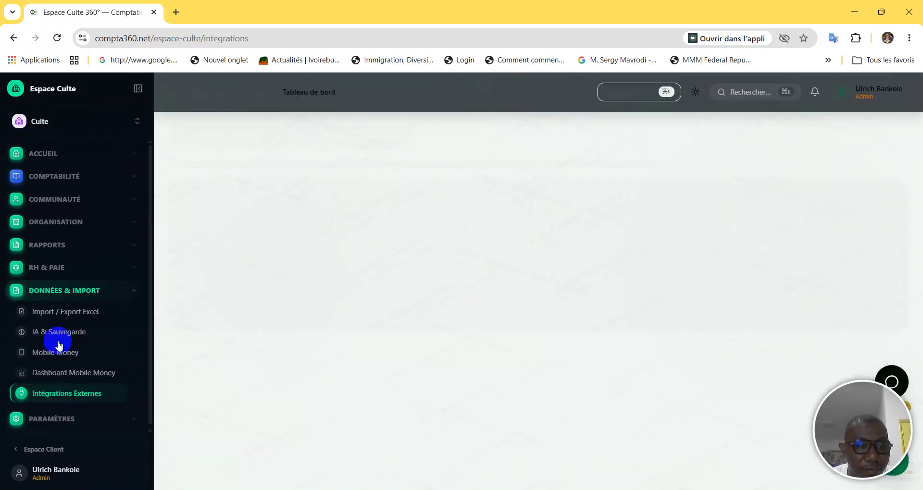
pyautogui.scroll(-5, 96, 381)
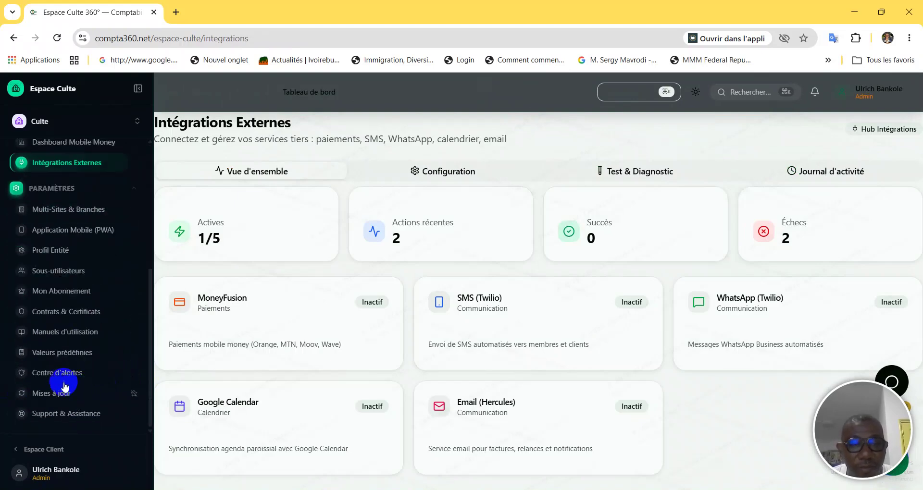
# Step: Open Sous-utilisateurs under Paramètres and examine the user quota, the access rules and the existing sub-user's entry
pyautogui.click(62, 269)
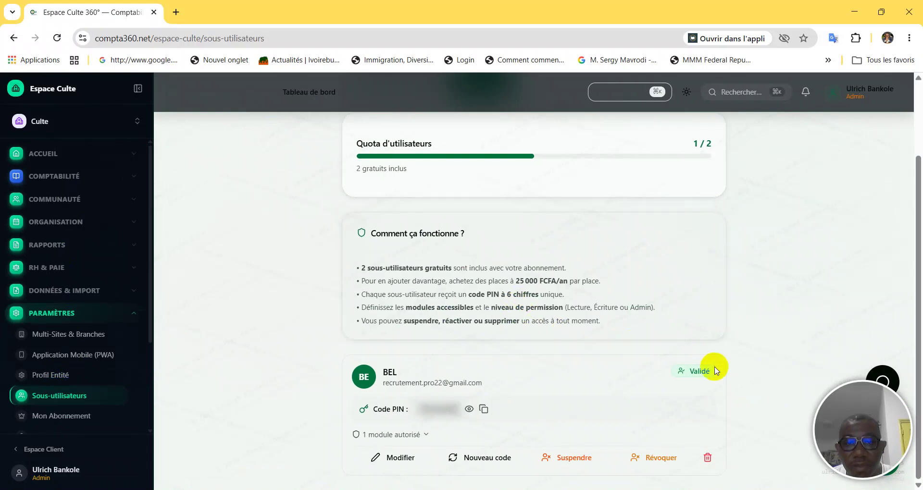
pyautogui.scroll(-3, 31, 371)
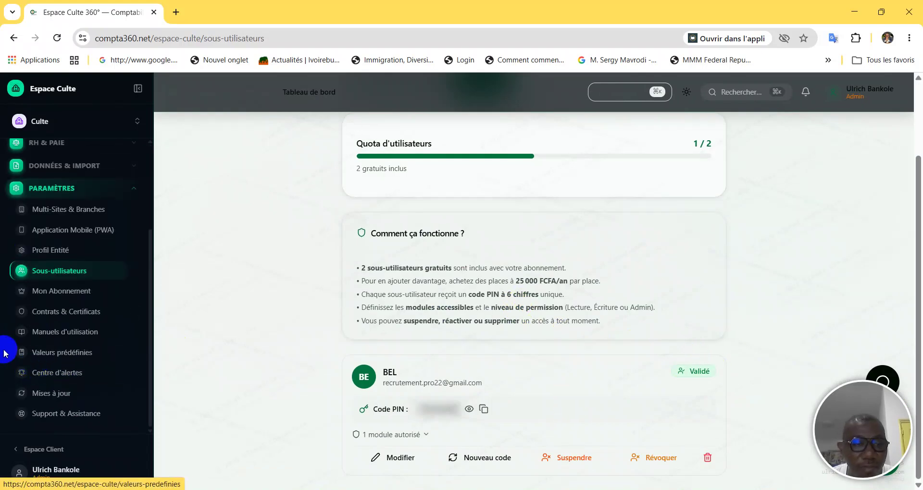
pyautogui.scroll(5, 70, 402)
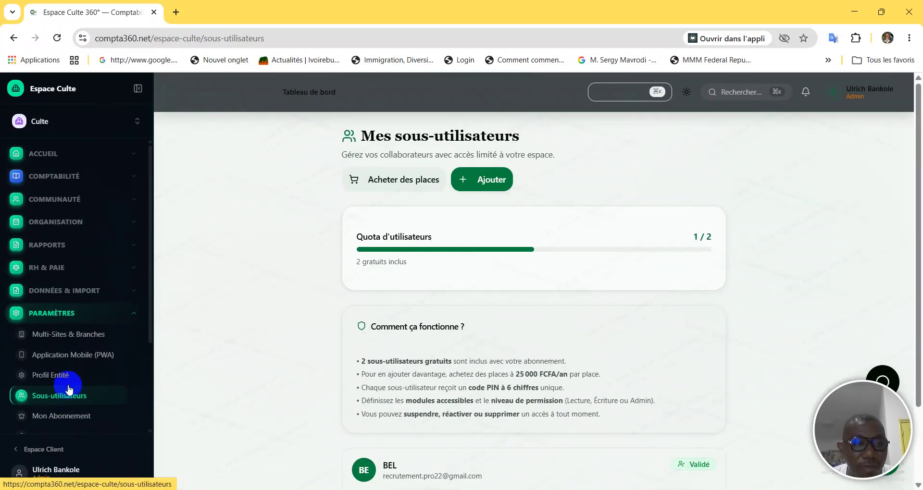
# Step: Expand Accueil to view its dashboard entries, and collapse both the Accueil and Paramètres sections
pyautogui.click(105, 156)
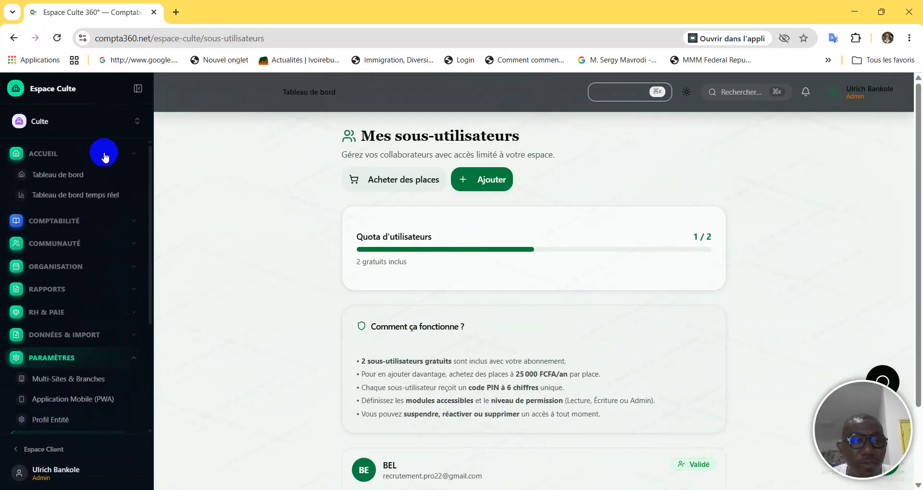
pyautogui.click(132, 155)
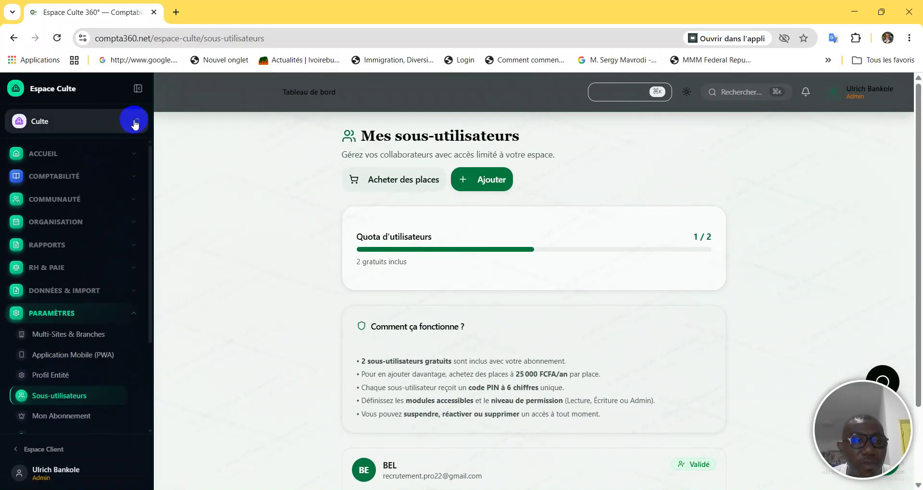
pyautogui.click(134, 317)
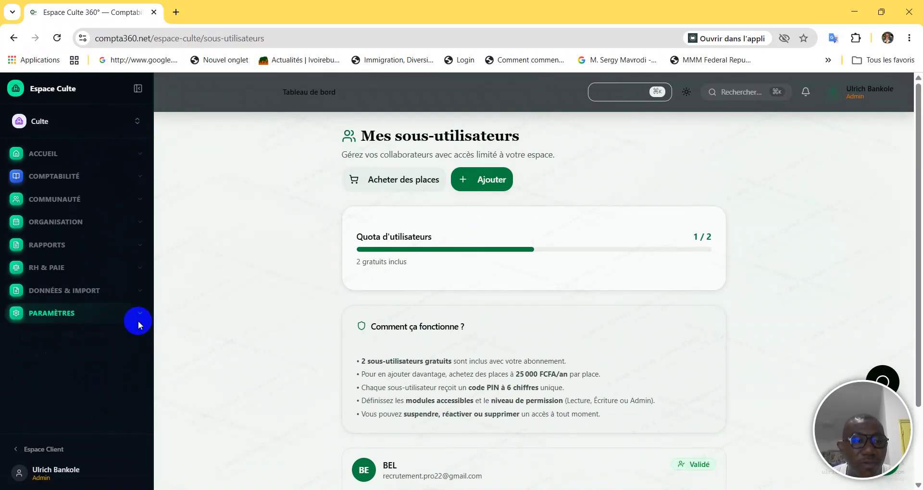